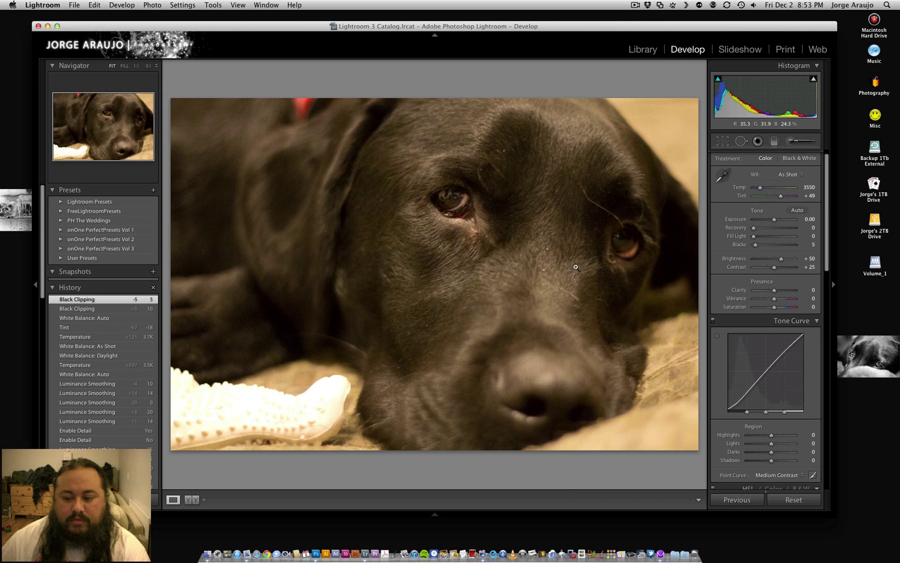
Step: Try the Auto and Daylight white balance presets on the dog photo and go back to Auto
scroll(819, 172, "up", 1)
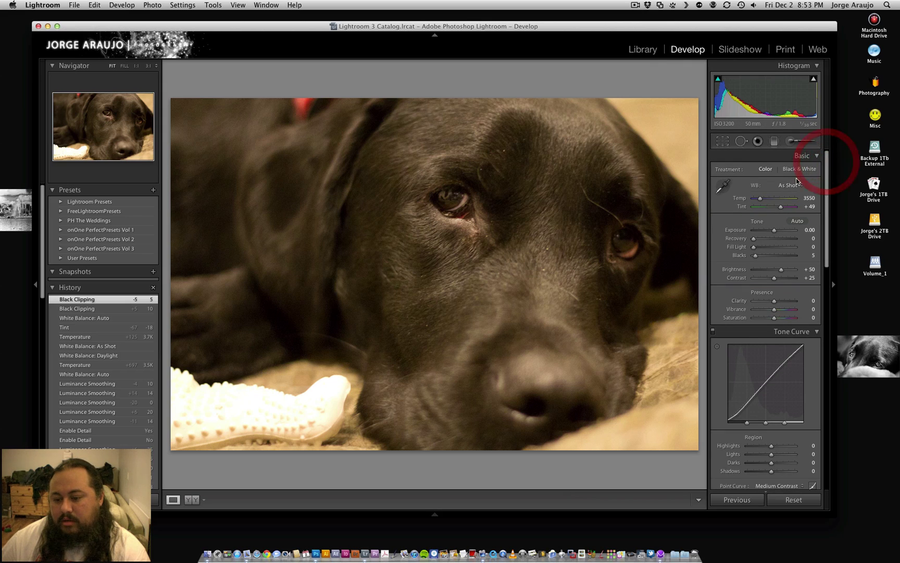
left_click(792, 185)
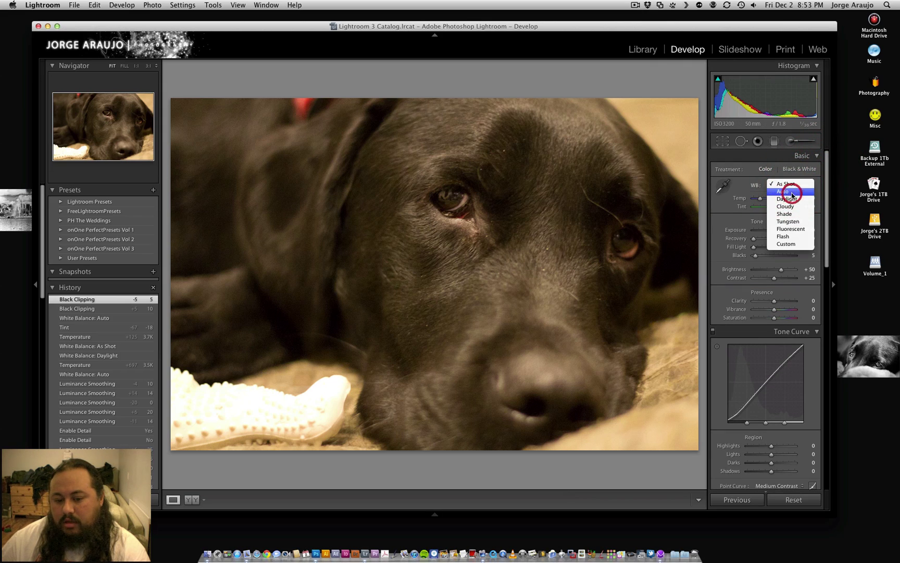
left_click(792, 194)
left_click(791, 185)
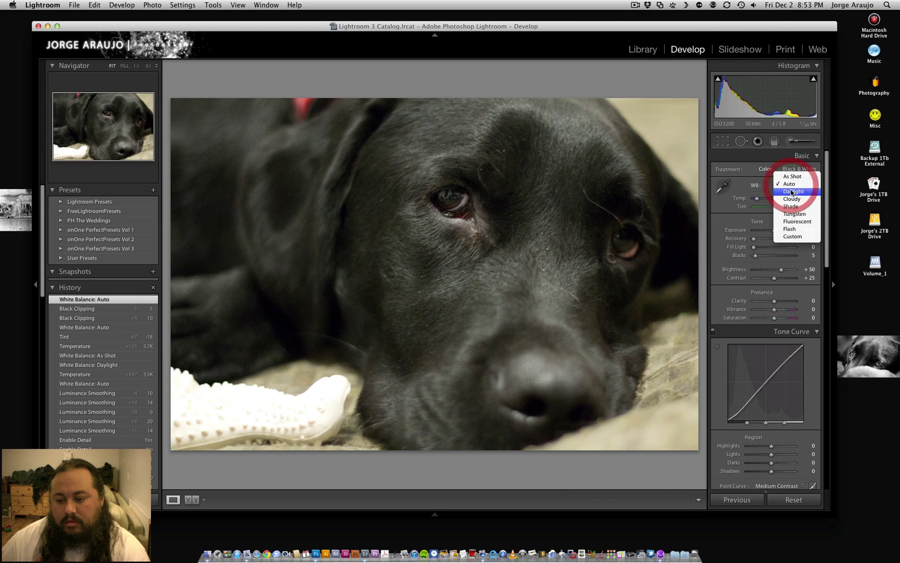
left_click(791, 193)
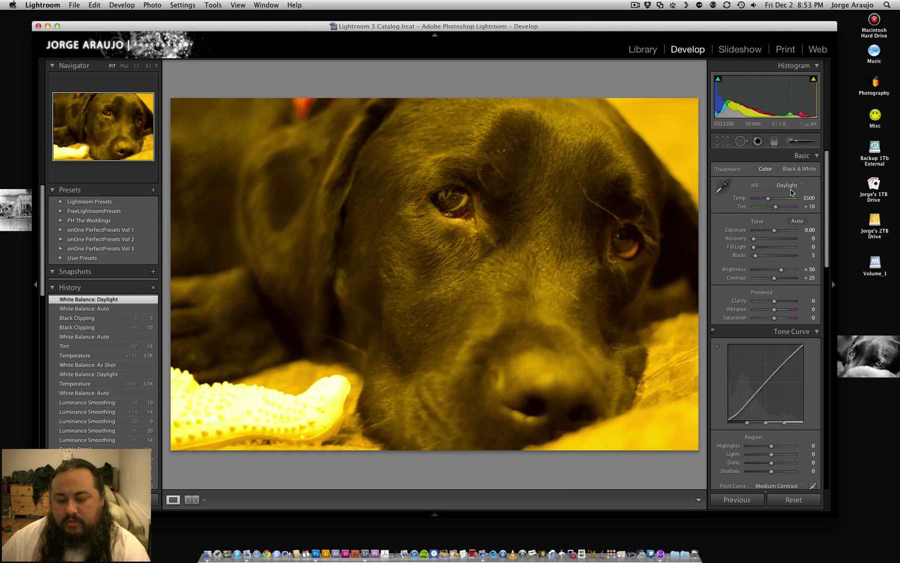
left_click(788, 186)
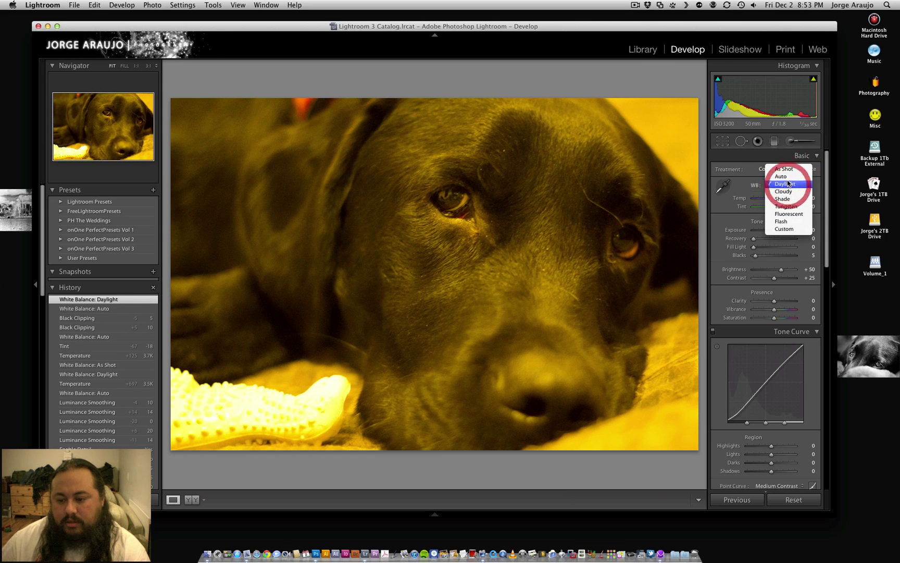
left_click(788, 179)
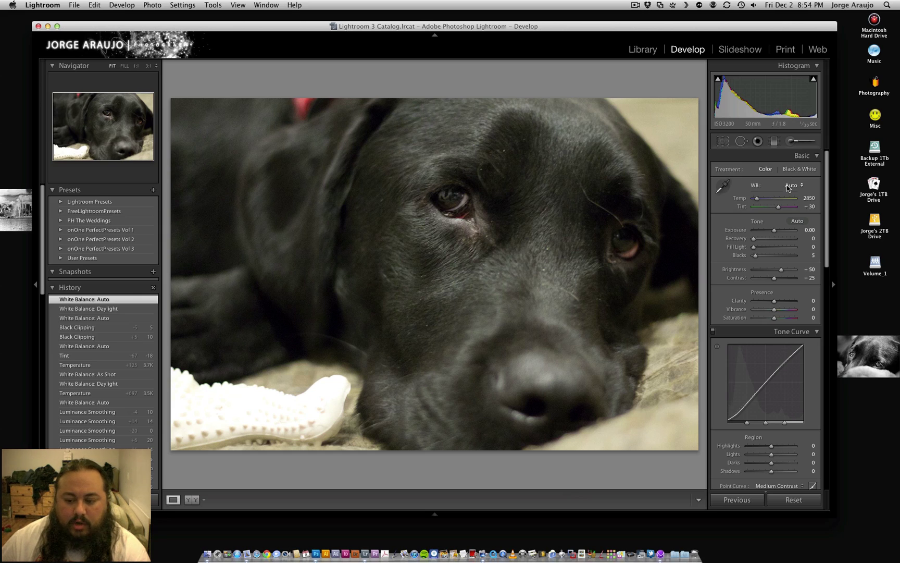
Step: Compare the As Shot white balance with Auto, ending on Auto
left_click(789, 187)
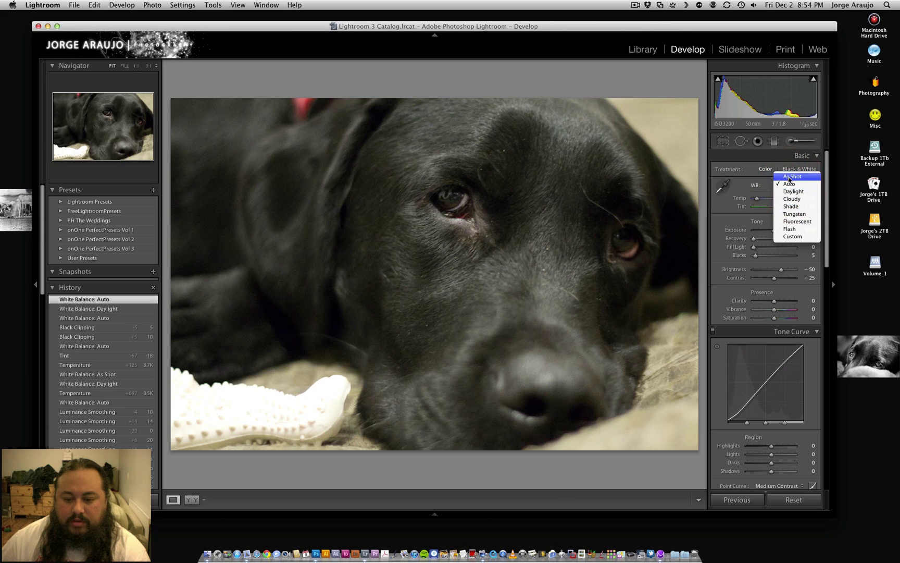
left_click(789, 179)
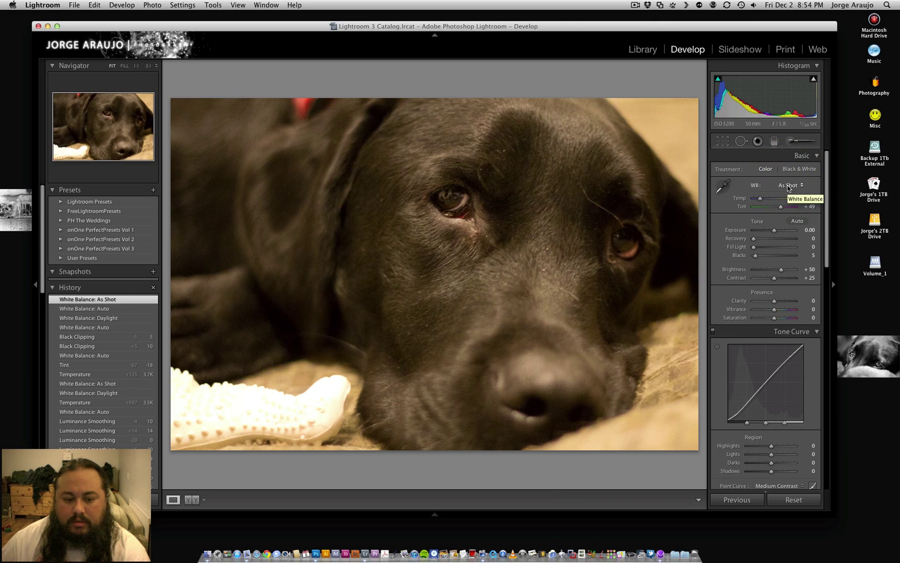
left_click(789, 187)
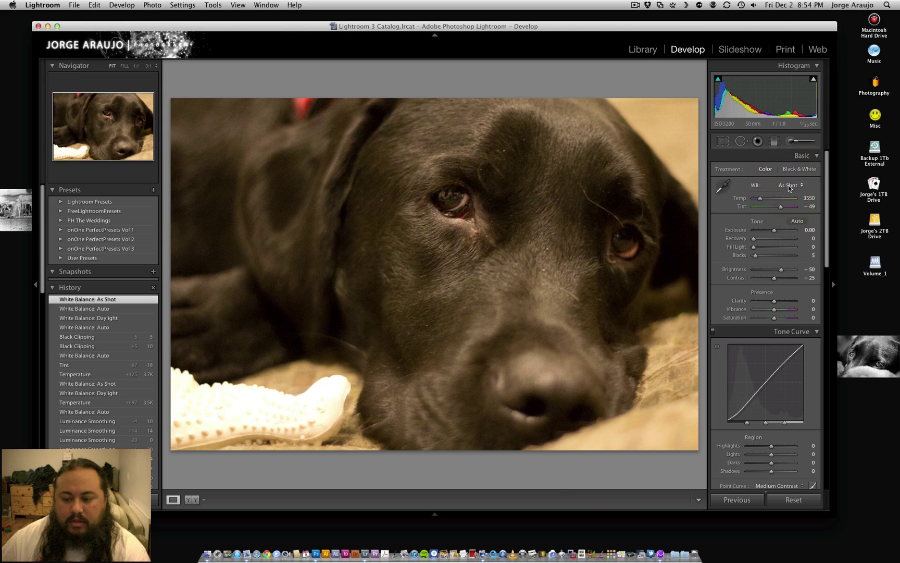
left_click(789, 193)
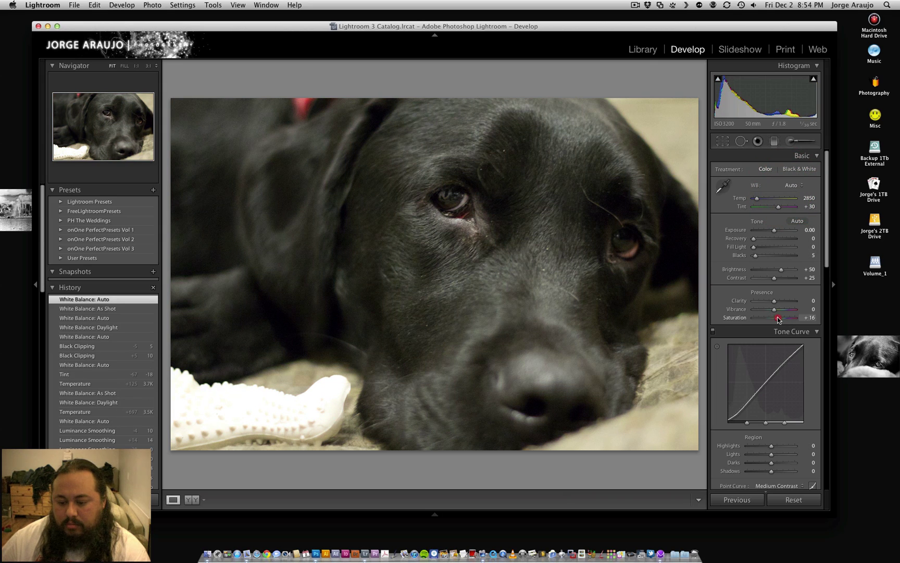
Step: Try Saturation at +52 and Vibrance at +25, and reset both to 0
left_click_drag(780, 318, 781, 311)
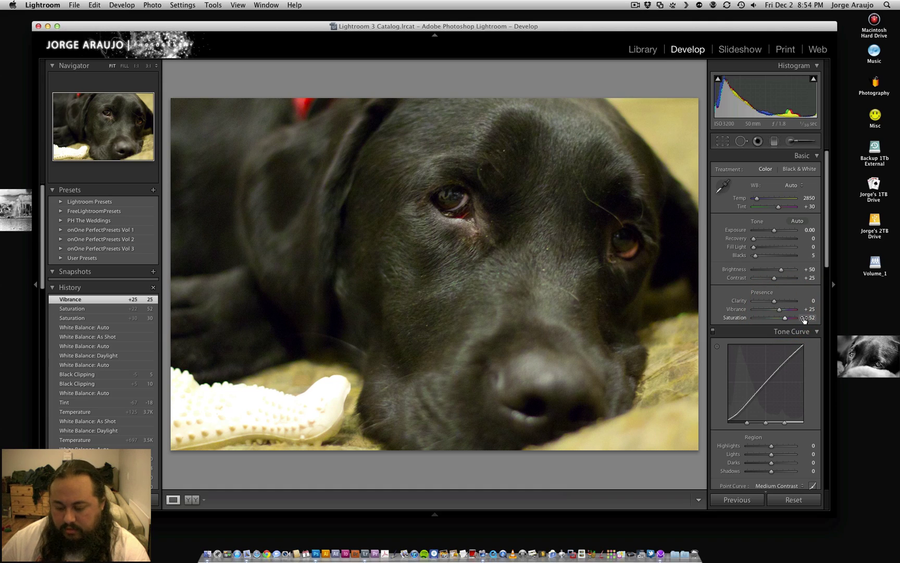
left_click(813, 318)
type("0")
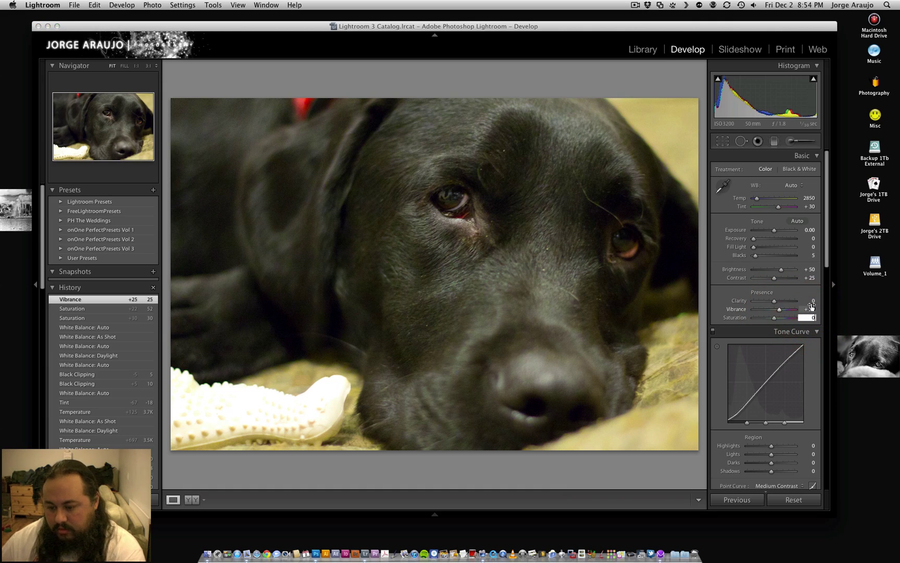
left_click(812, 309)
type("0")
Step: Set the white balance to As Shot and enable the lens profile corrections for the photo
left_click(792, 185)
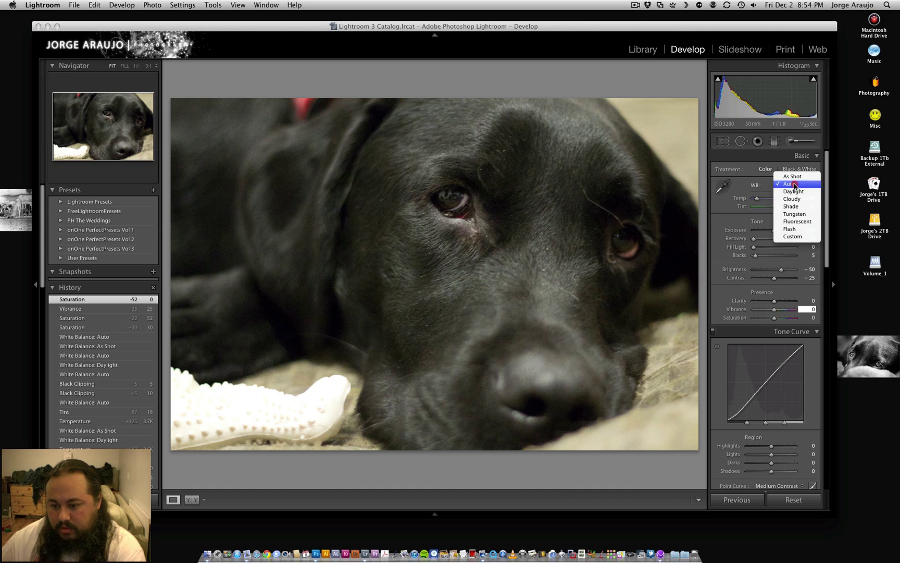
left_click(794, 176)
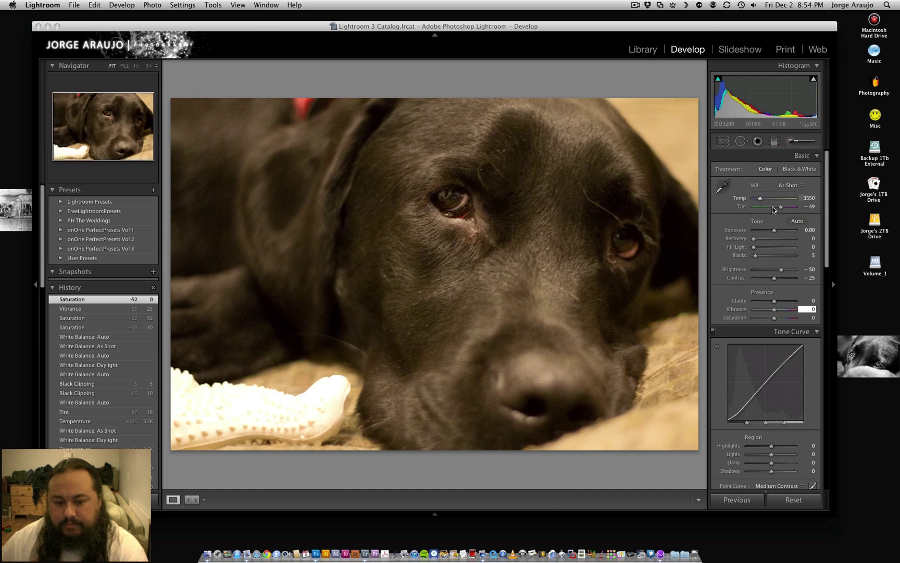
scroll(740, 287, "down", 10)
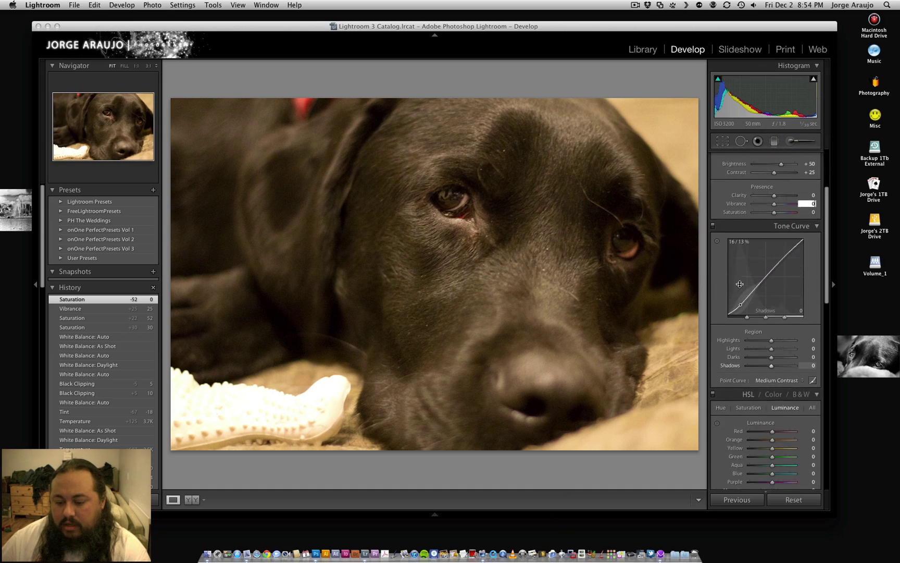
scroll(740, 286, "down", 4)
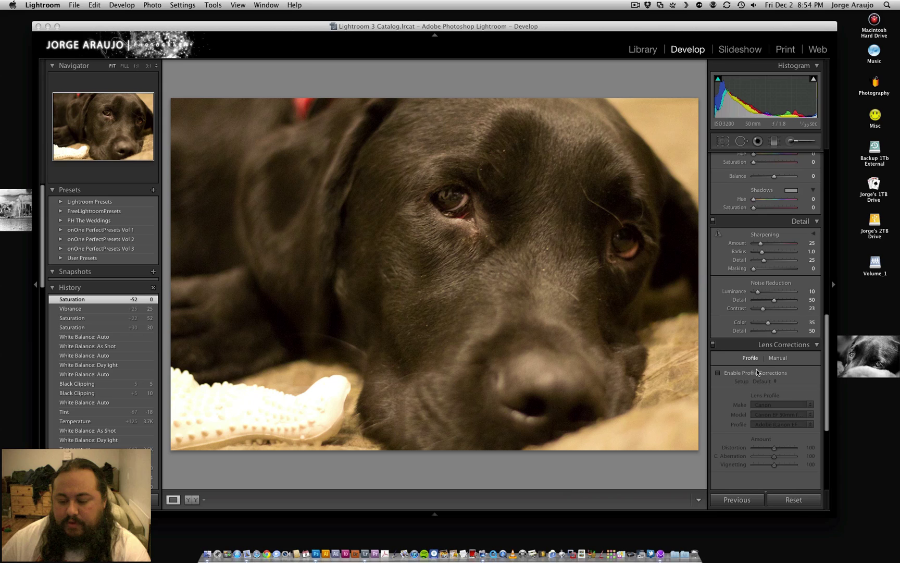
left_click(718, 373)
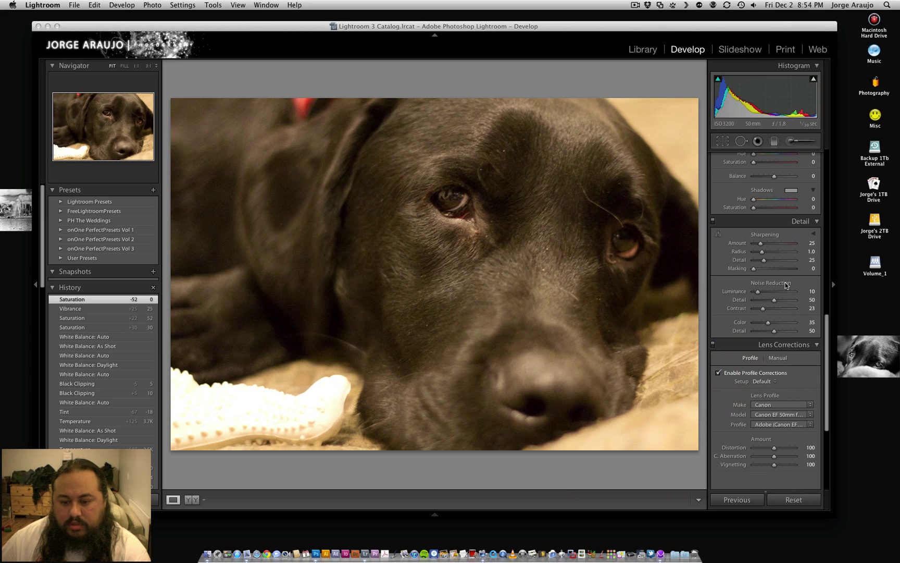
Step: Raise Recovery to 100 and check the highlight clipping on the white chew toy
scroll(781, 280, "up", 12)
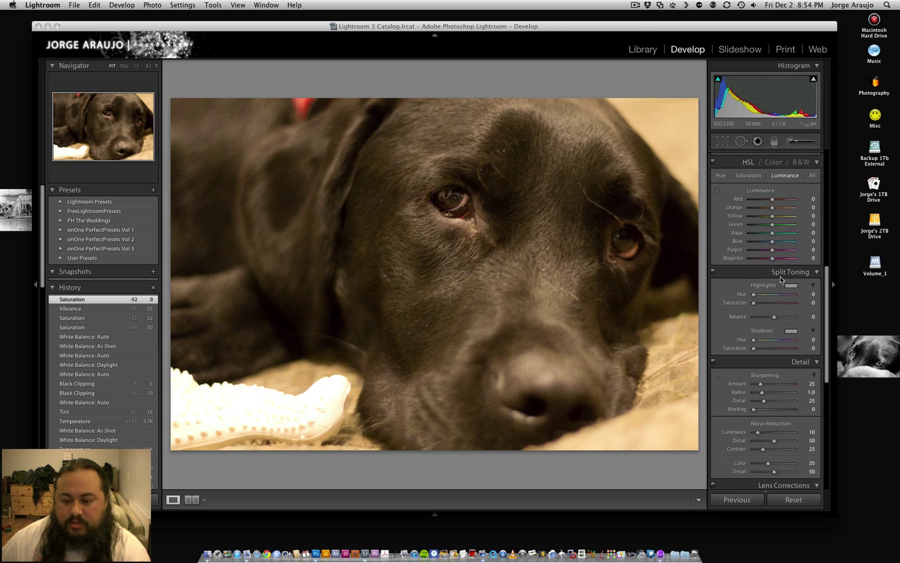
scroll(780, 282, "up", 2)
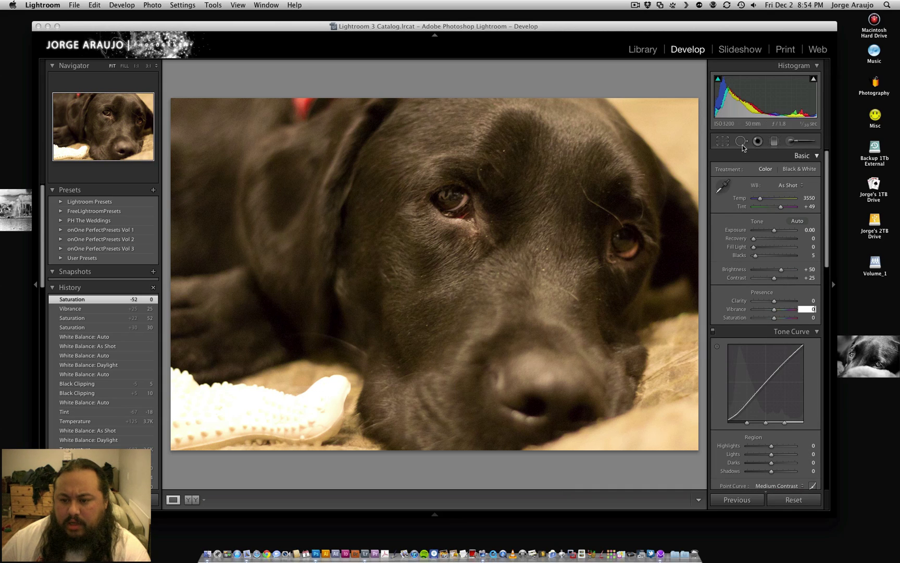
left_click(814, 80)
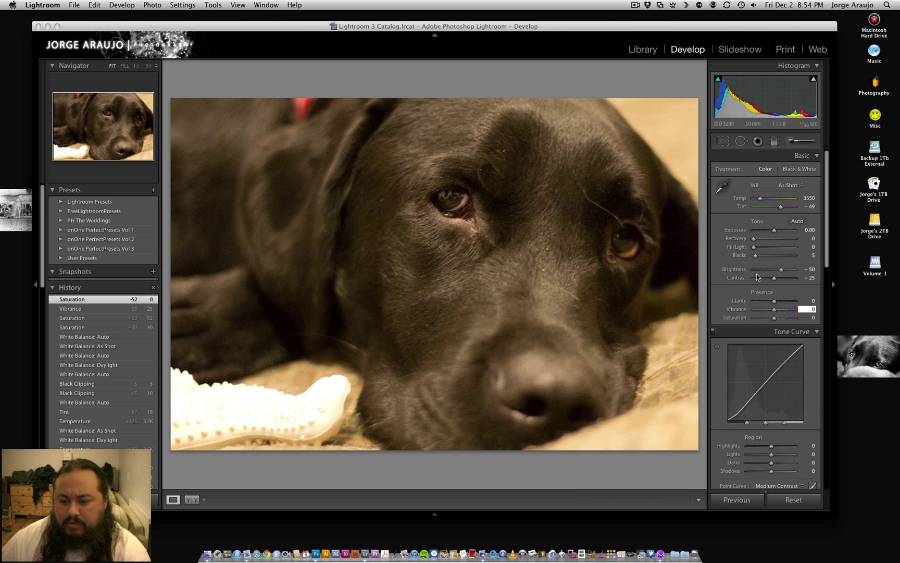
left_click_drag(761, 241, 804, 239)
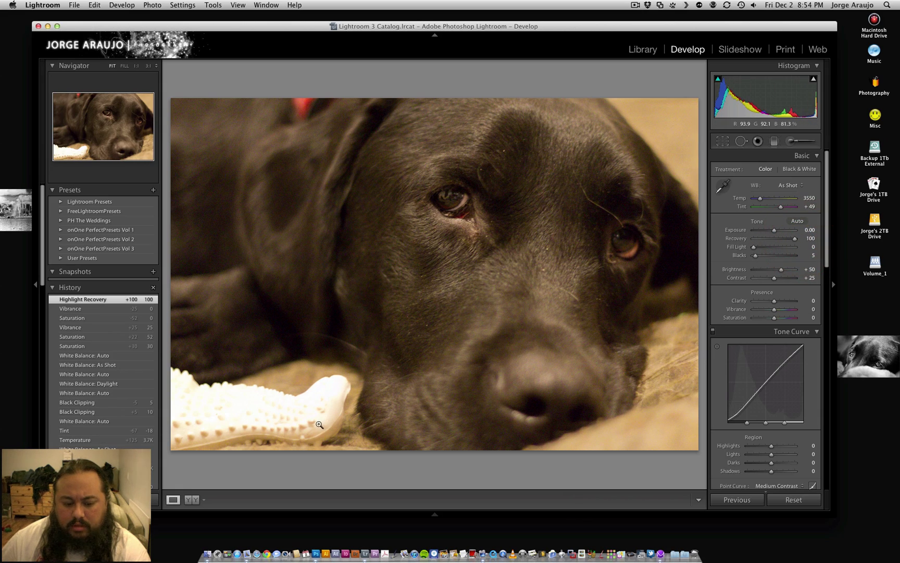
left_click(814, 80)
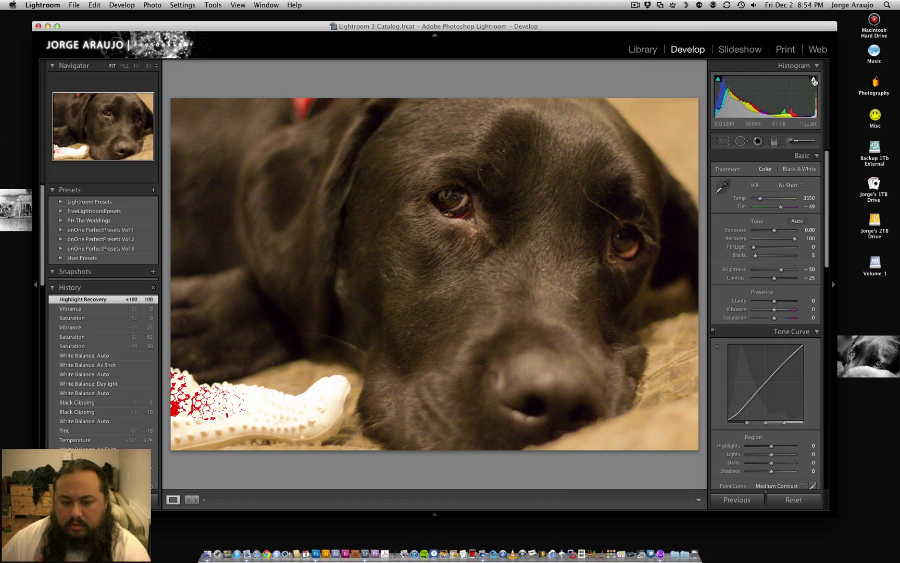
Step: Inspect the fur beside the eye at 1:1 and compare Recovery at 0 with Recovery at 100
left_click(406, 213)
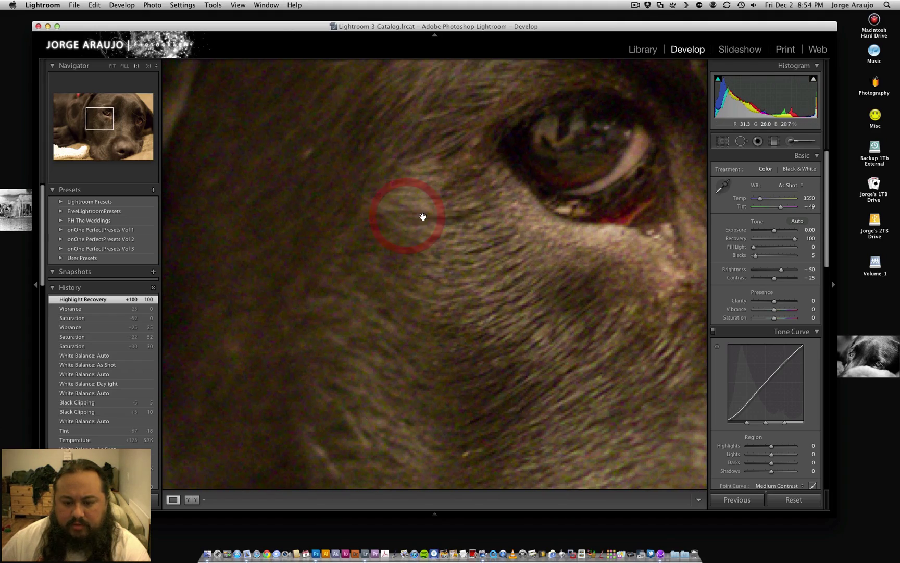
left_click(278, 340)
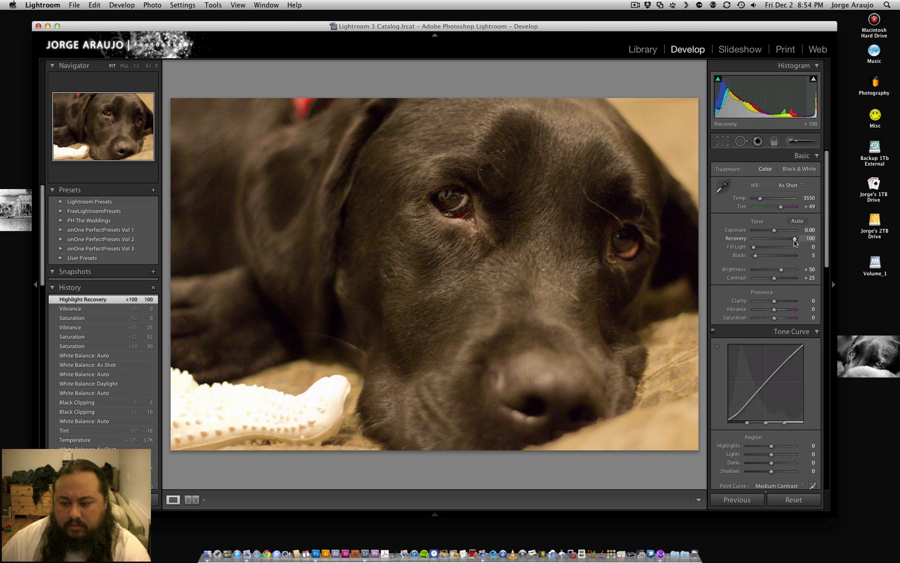
left_click_drag(795, 238, 723, 241)
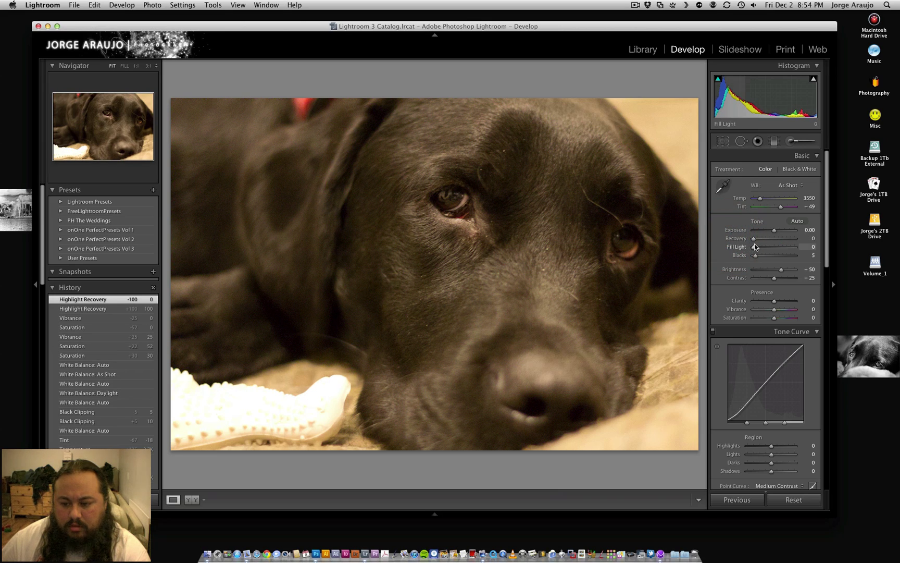
left_click_drag(806, 239, 814, 239)
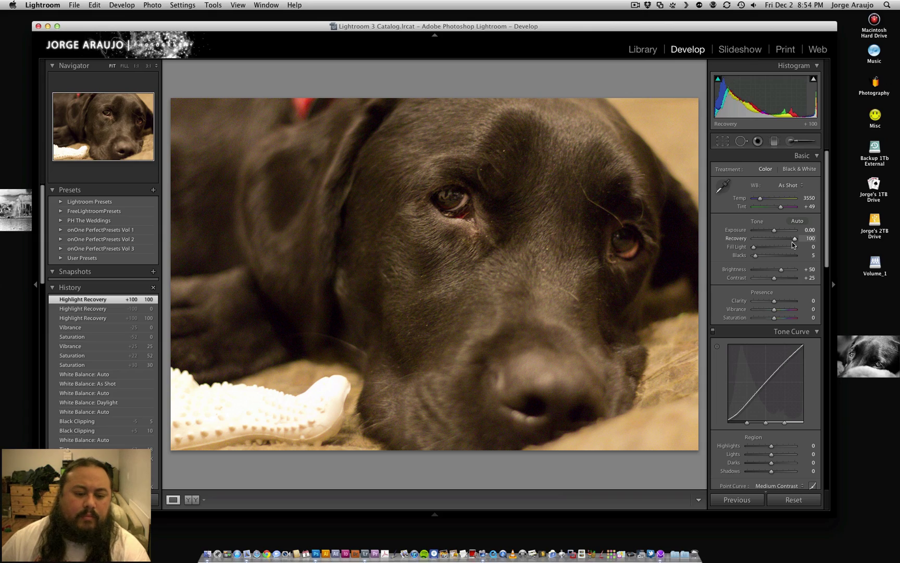
Step: Open the dog photo as a Smart Object in Photoshop
left_click(342, 246)
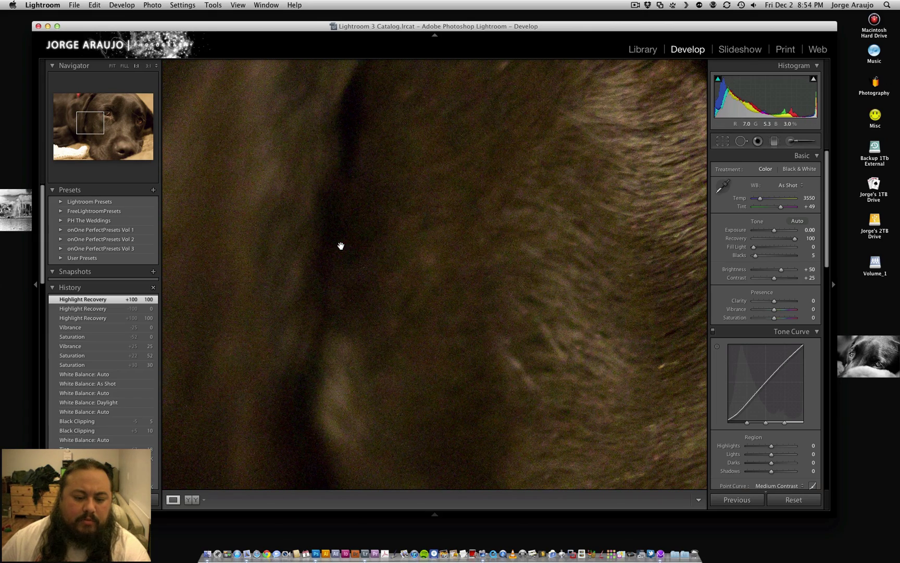
scroll(732, 334, "down", 15)
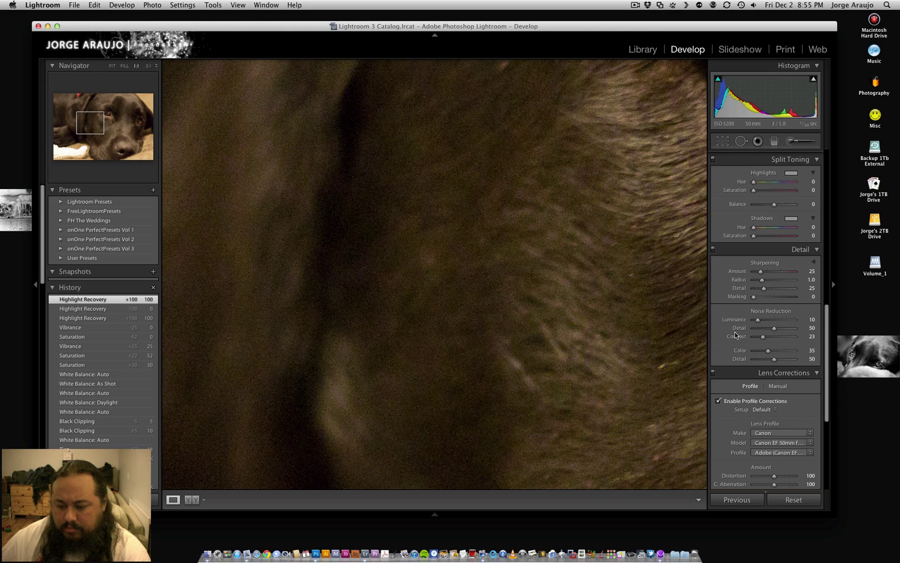
left_click(452, 247)
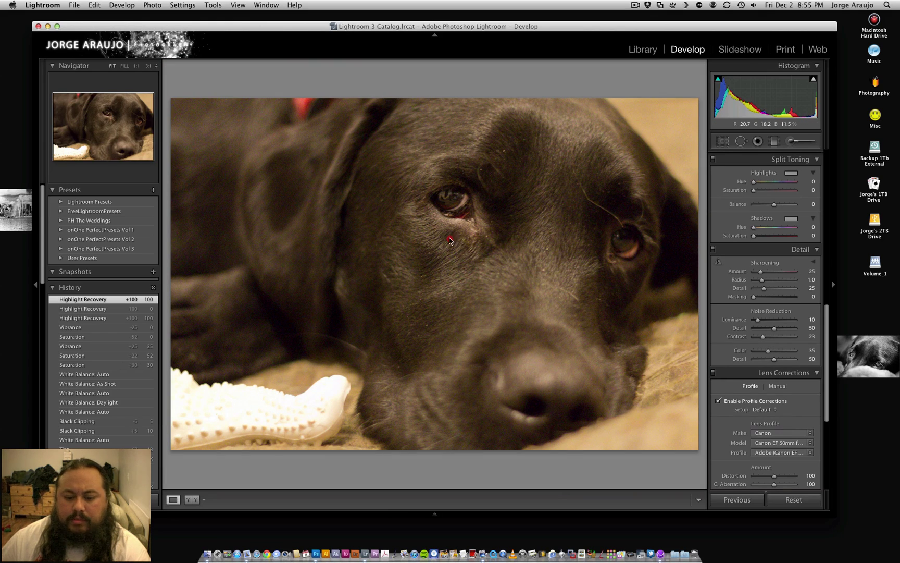
right_click(450, 241)
mouse_move(561, 304)
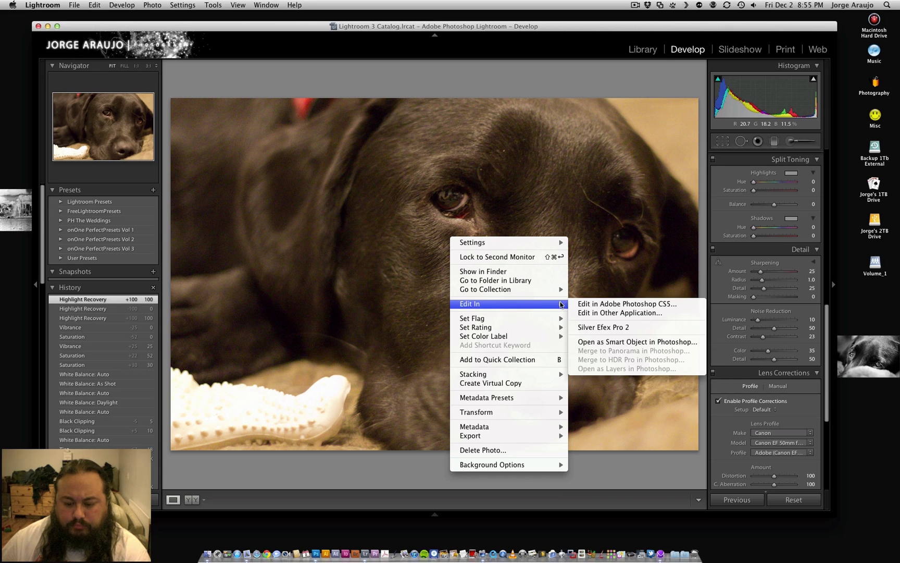
left_click(605, 343)
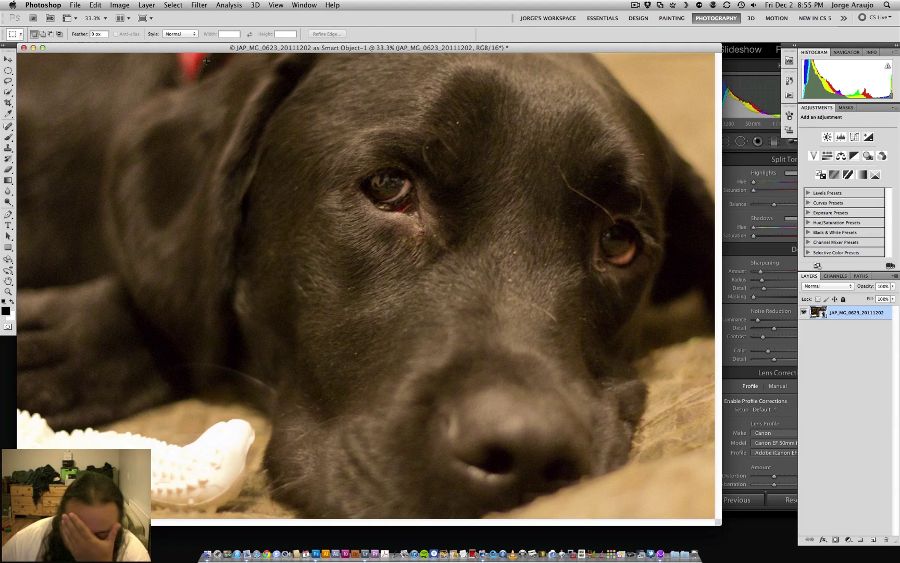
Step: Reduce the Photoshop document to 25%, minimize the Lightroom window behind it and return to the Photoshop document
key("super+minus")
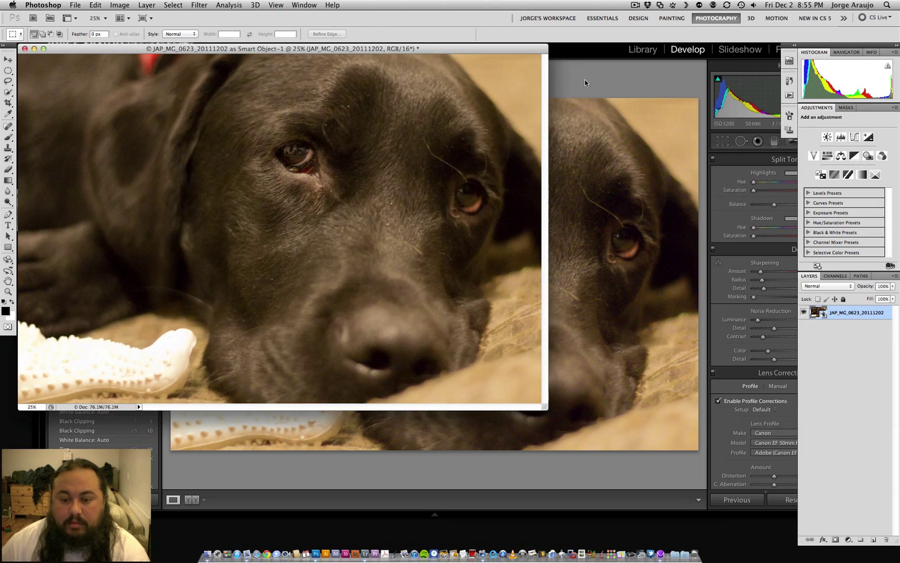
left_click(579, 81)
left_click(48, 26)
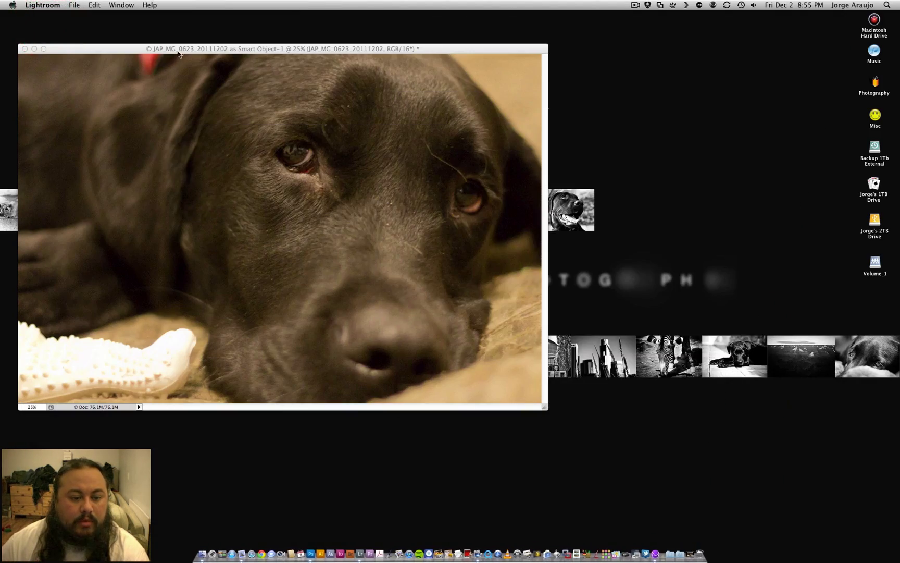
left_click(327, 57)
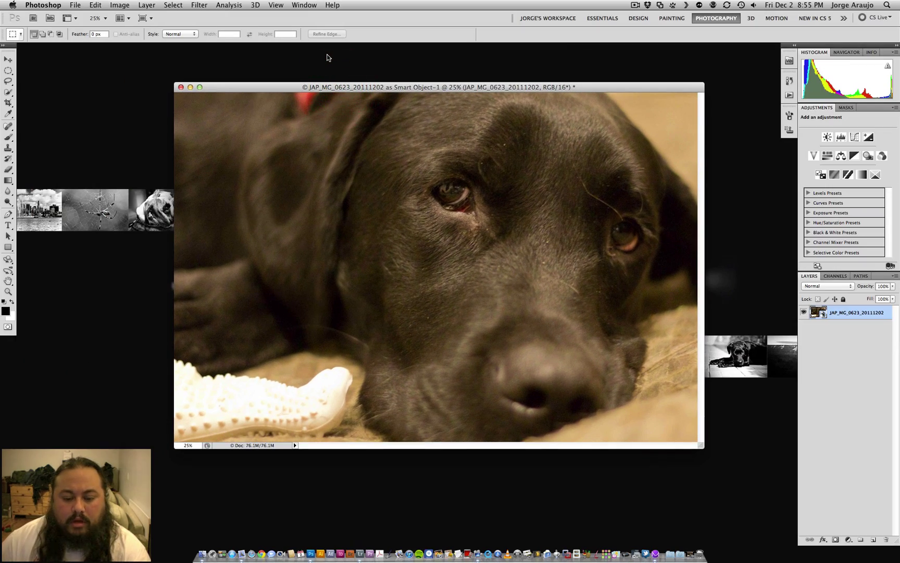
Step: Examine the fur below the dog's eye at 100% magnification
key("super+plus")
key("super+plus")
key("super+plus")
key("super+plus")
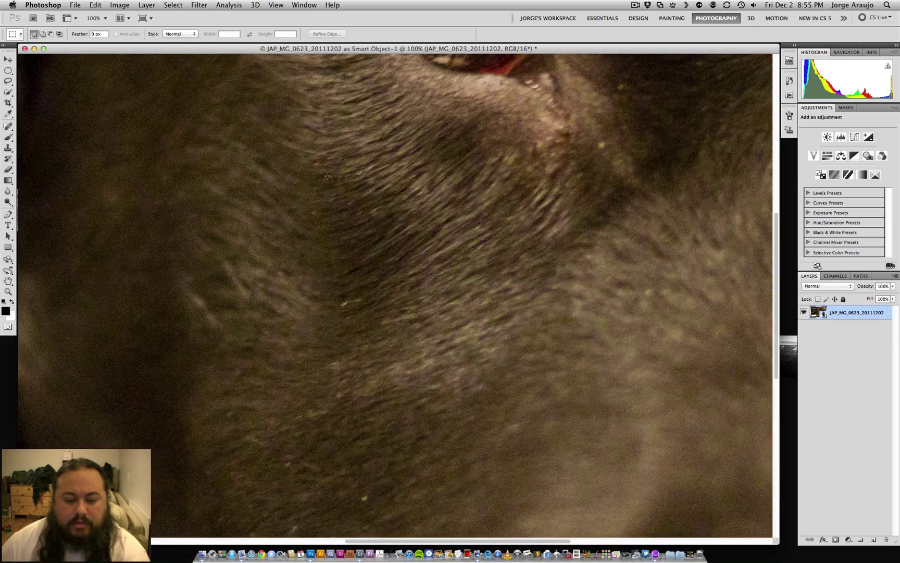
Step: Show the whole dog photo at 33.3% in full screen mode with the menu bar
key("super+minus")
key("super+minus")
key("super+minus")
key("f")
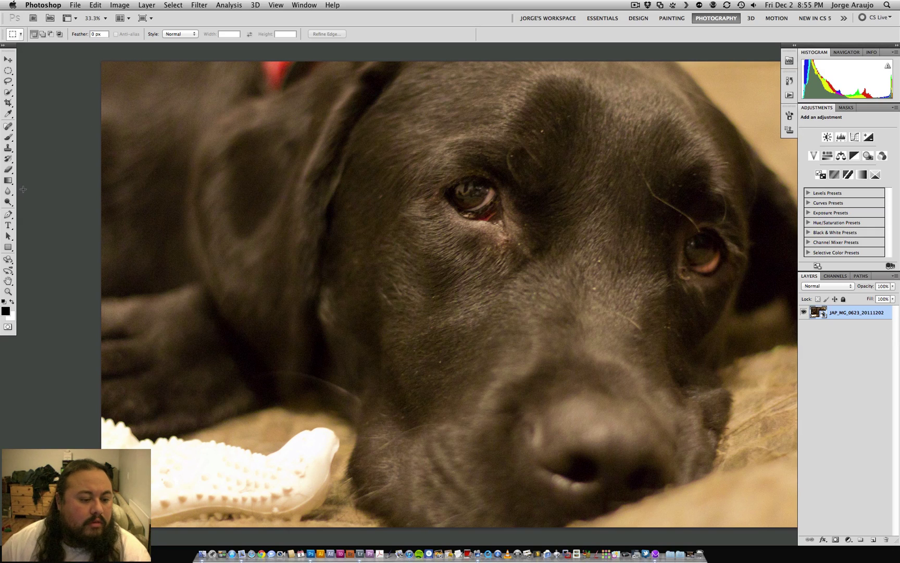
Step: Choose the Spot Healing Brush and add an empty layer named healing above the photo layer
left_click(9, 126)
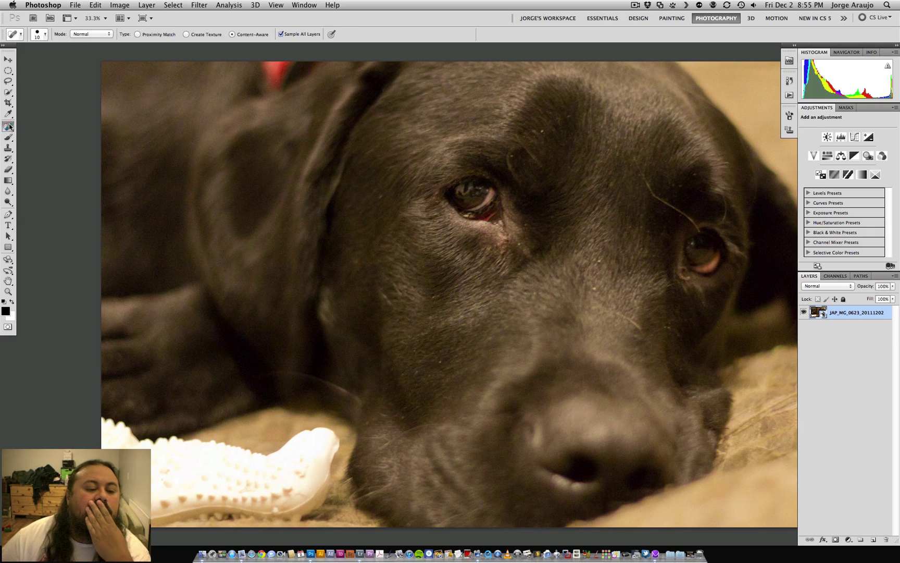
left_click(874, 540, "alt")
type("he")
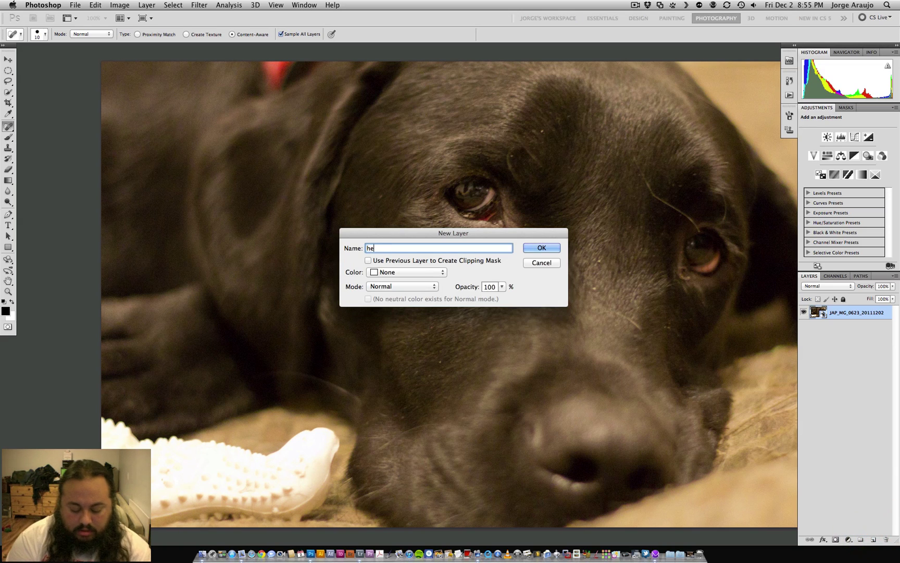
type("aling")
key("Return")
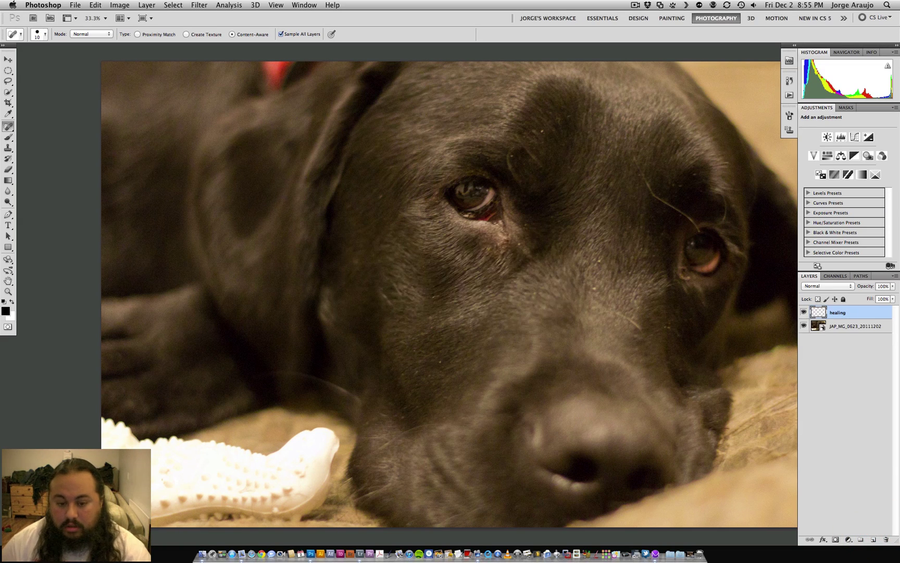
Step: Enlarge the Spot Healing Brush to 40 px and heal the bright specks in the cheek fur below the dog's left-hand eye
key("super+plus")
key("super+plus")
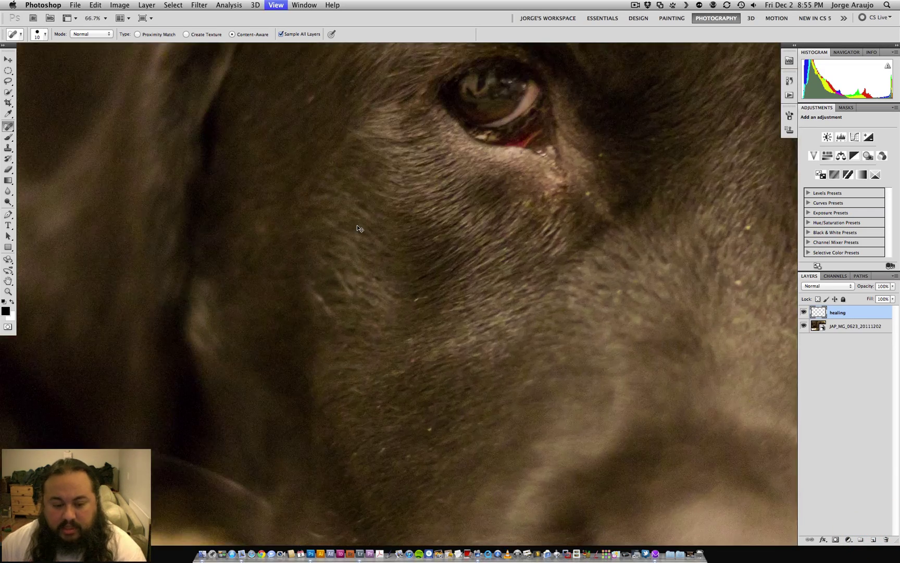
left_click_drag(361, 220, 425, 331)
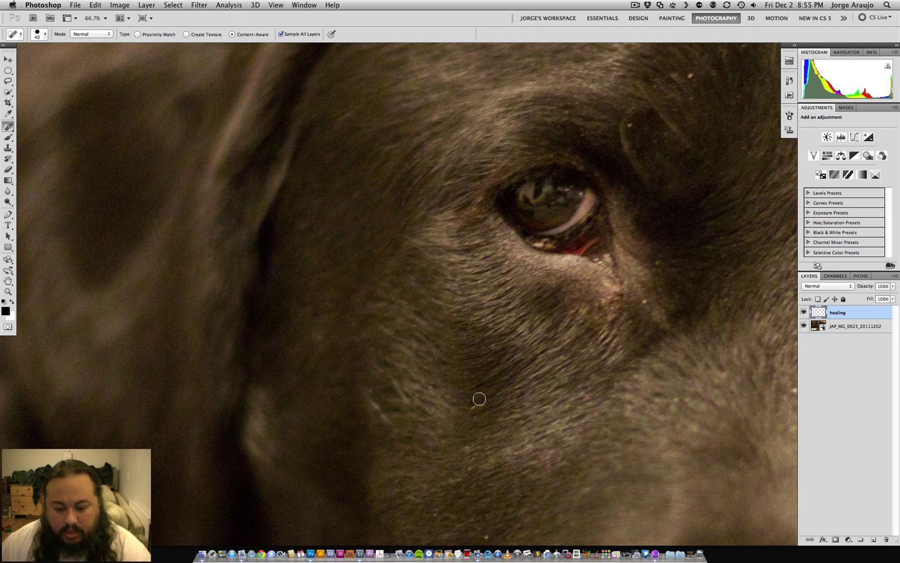
left_click(464, 409)
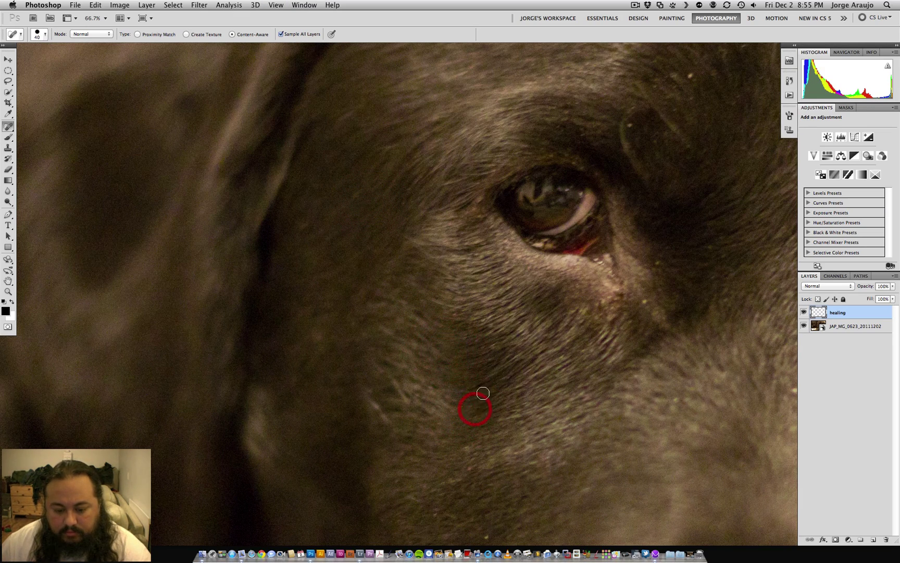
left_click_drag(460, 416, 465, 345)
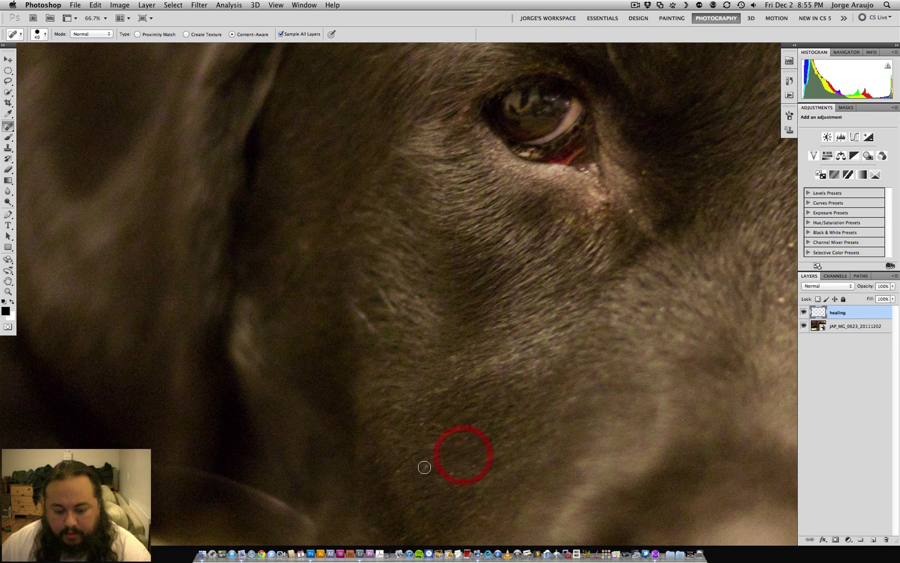
left_click(392, 477)
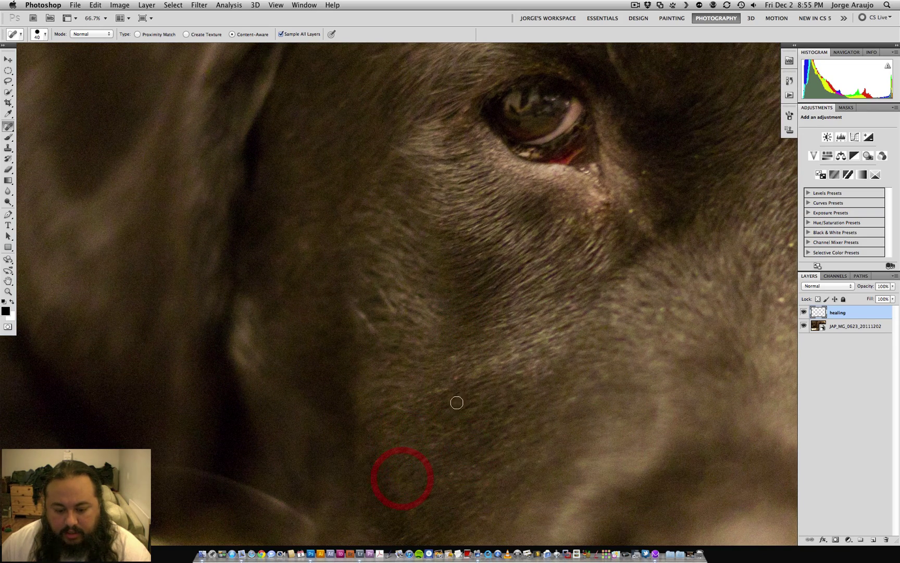
left_click_drag(447, 361, 447, 401)
left_click(373, 470)
Step: Heal the specks and stray hair marks on the lower cheek beside the muzzle, above the white toy
scroll(435, 328, "down", 5)
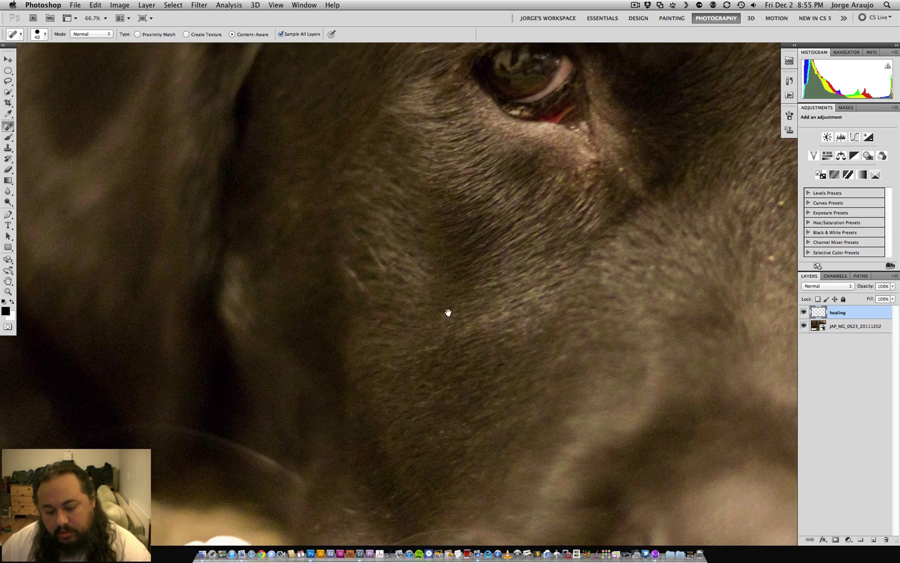
left_click(438, 266)
left_click_drag(428, 320, 447, 302)
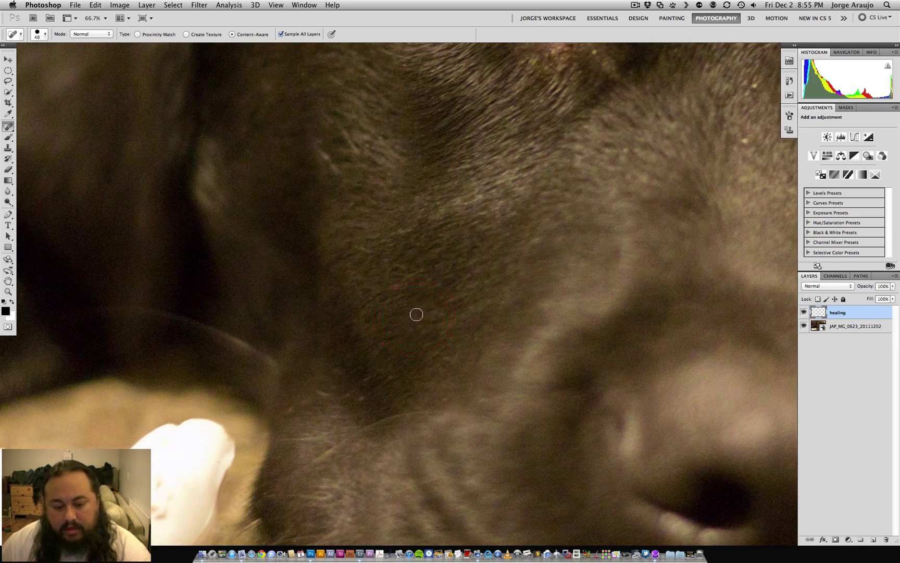
left_click_drag(370, 372, 363, 381)
left_click_drag(444, 396, 432, 404)
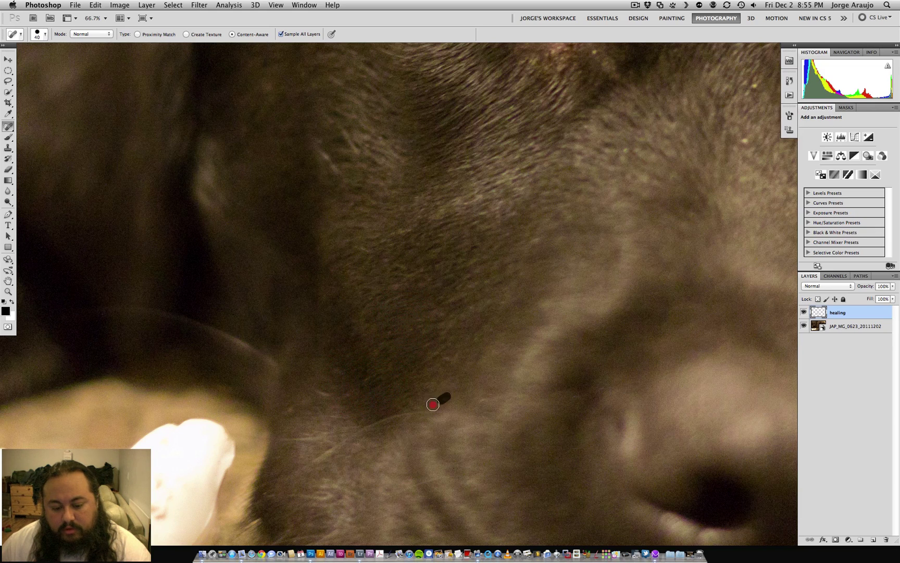
left_click_drag(367, 380, 358, 384)
left_click_drag(388, 332, 374, 340)
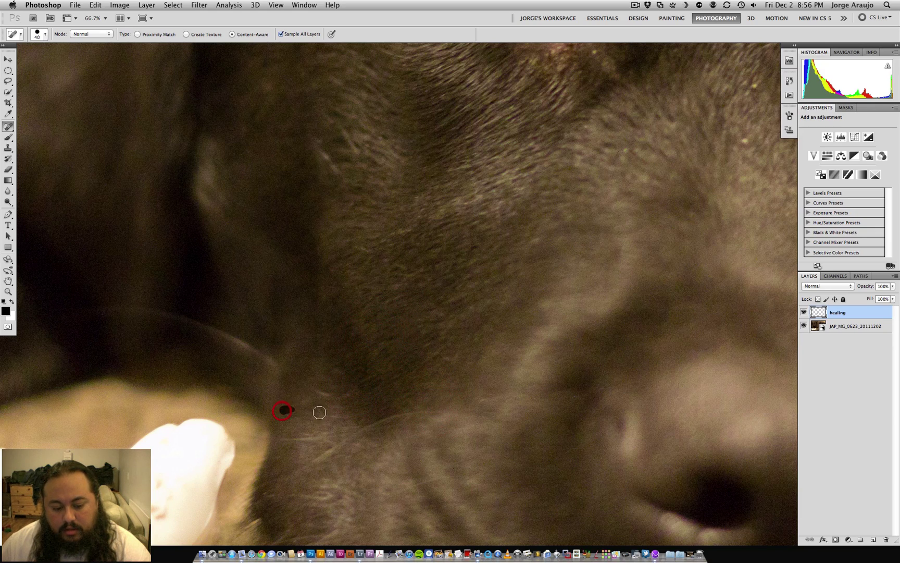
Step: Heal the specks near the inner corner of the left-hand eye and on the upper bridge of the nose
scroll(365, 407, "up", 10)
left_click(430, 401)
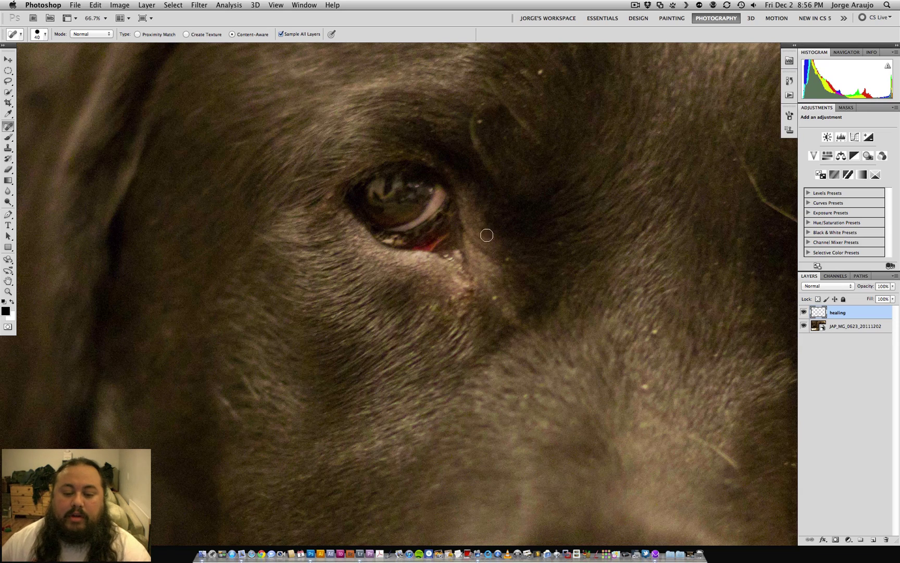
left_click_drag(498, 305, 521, 294)
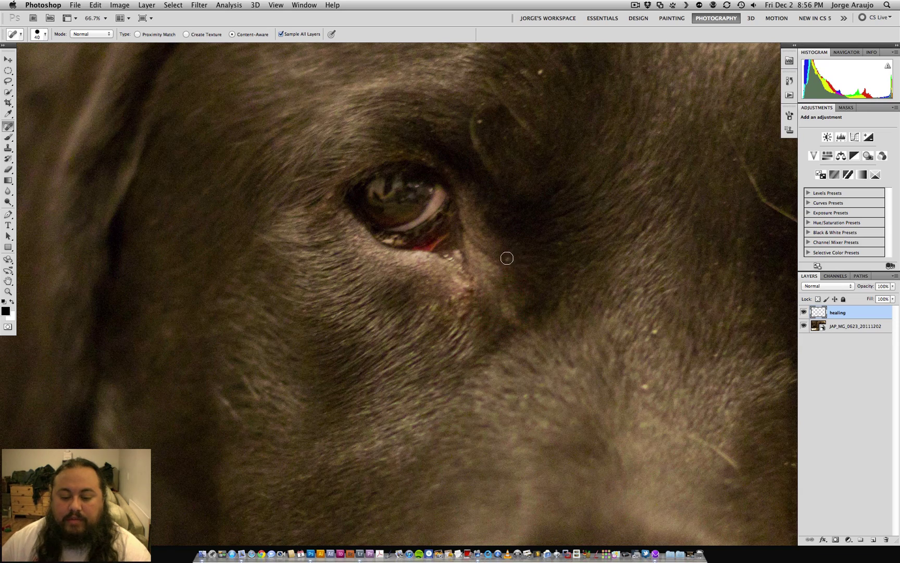
mouse_move(521, 253)
left_mouse_down()
mouse_move(550, 258)
mouse_move(567, 247)
mouse_move(568, 267)
left_mouse_up()
left_click(656, 316)
left_click(649, 378)
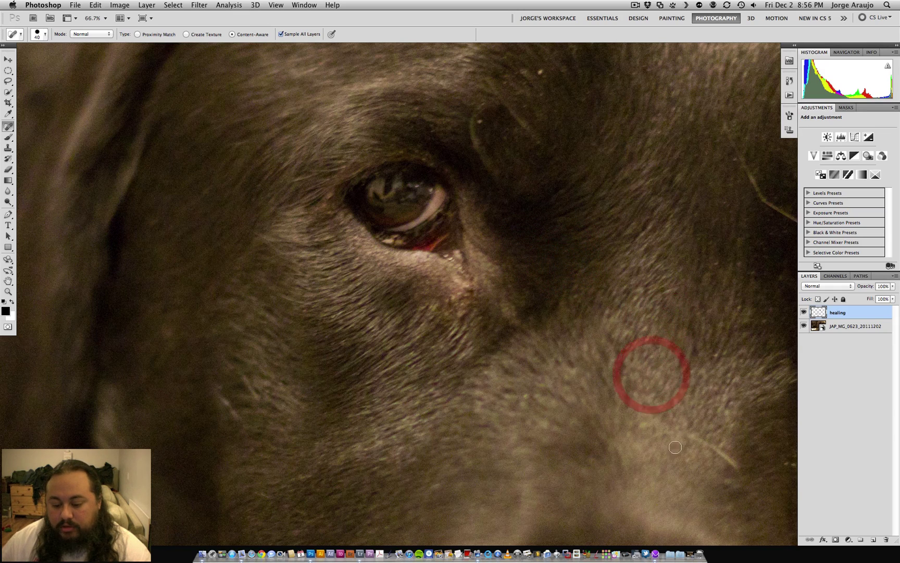
Step: Remove the light stray hair and remaining specks from the bridge of the dog's nose
mouse_move(646, 417)
left_mouse_down()
mouse_move(646, 430)
mouse_move(508, 392)
left_mouse_up()
mouse_move(580, 418)
left_mouse_down()
mouse_move(521, 375)
mouse_move(510, 379)
mouse_move(555, 395)
mouse_move(581, 419)
mouse_move(565, 390)
mouse_move(544, 388)
left_mouse_up()
left_click(520, 376)
mouse_move(528, 406)
left_mouse_down()
mouse_move(524, 387)
mouse_move(503, 378)
left_mouse_up()
left_click_drag(496, 388, 494, 379)
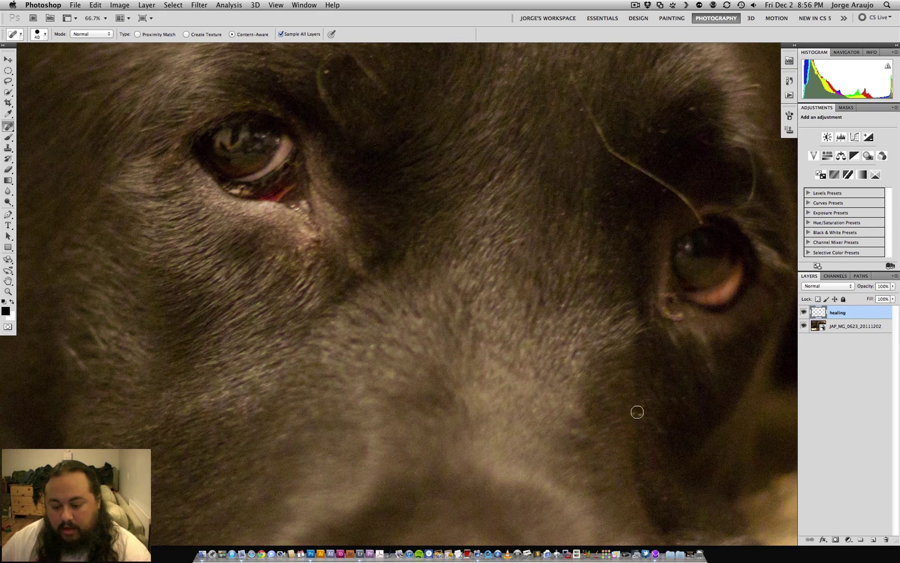
Step: Heal the specks along the far side of the muzzle, below the right-hand eye
left_click_drag(643, 420, 637, 403)
mouse_move(643, 448)
left_mouse_down()
mouse_move(536, 362)
mouse_move(538, 314)
mouse_move(555, 346)
mouse_move(582, 321)
left_mouse_up()
left_click(563, 420)
left_click(537, 327)
left_click_drag(546, 258, 537, 351)
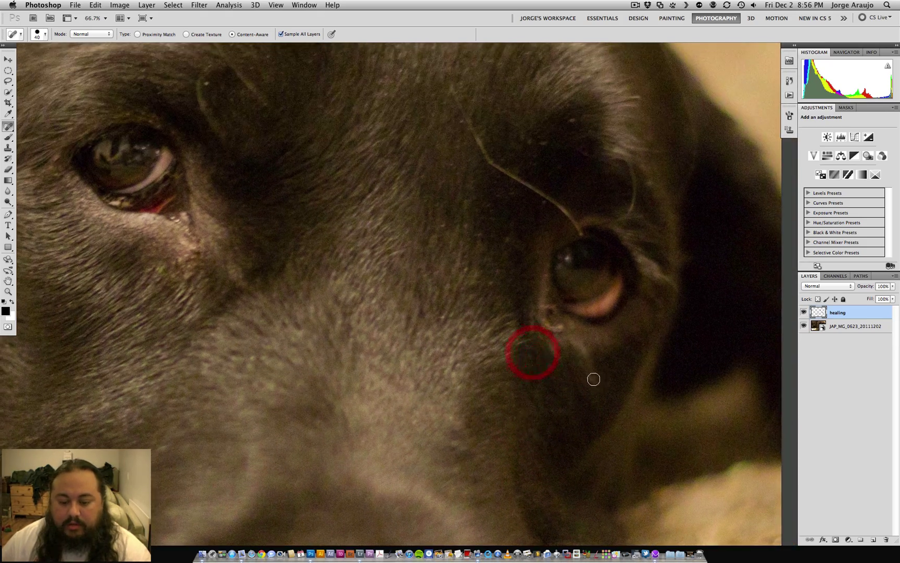
Step: Clean up the light spots at the inner corner and just below the dog's right-hand eye
left_click(591, 388)
left_click(554, 315)
left_click(554, 315)
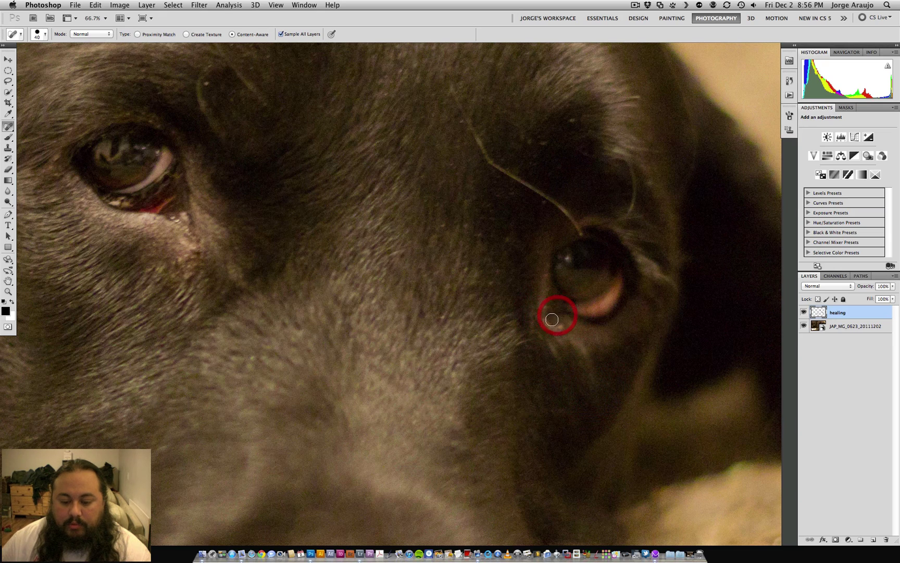
left_click(549, 316)
mouse_move(558, 336)
left_mouse_down()
mouse_move(542, 323)
mouse_move(545, 334)
mouse_move(560, 335)
mouse_move(544, 325)
mouse_move(580, 346)
mouse_move(568, 329)
left_mouse_up()
left_click(557, 335)
left_click(540, 337)
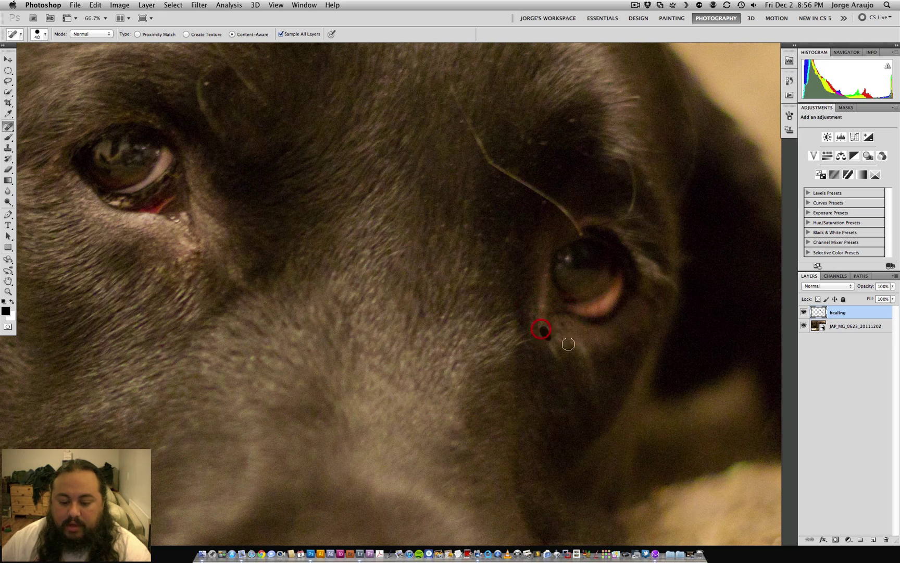
left_click(555, 334)
Step: Heal the specks in the fur between the nose bridge and the right-hand eye
left_click(462, 266)
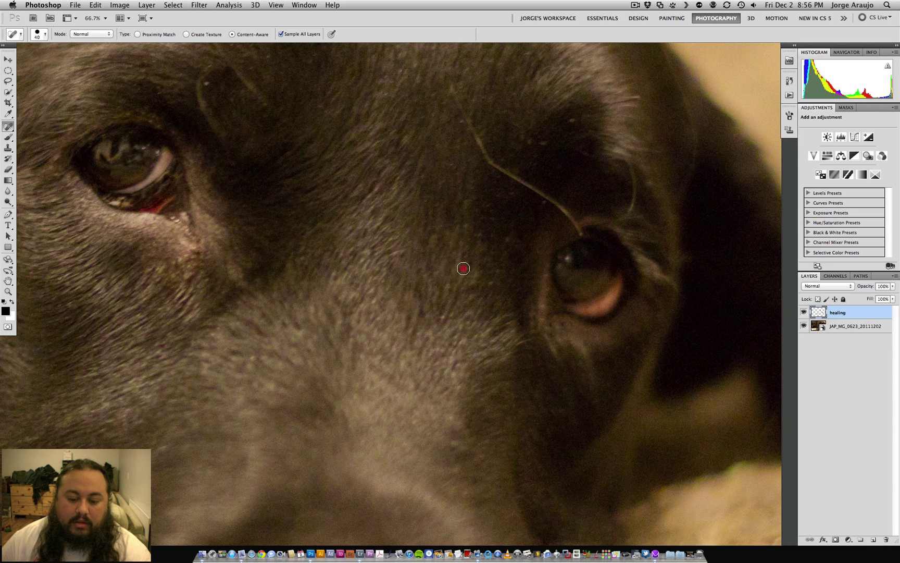
left_click(442, 311)
left_click_drag(498, 272, 502, 257)
left_click(508, 233)
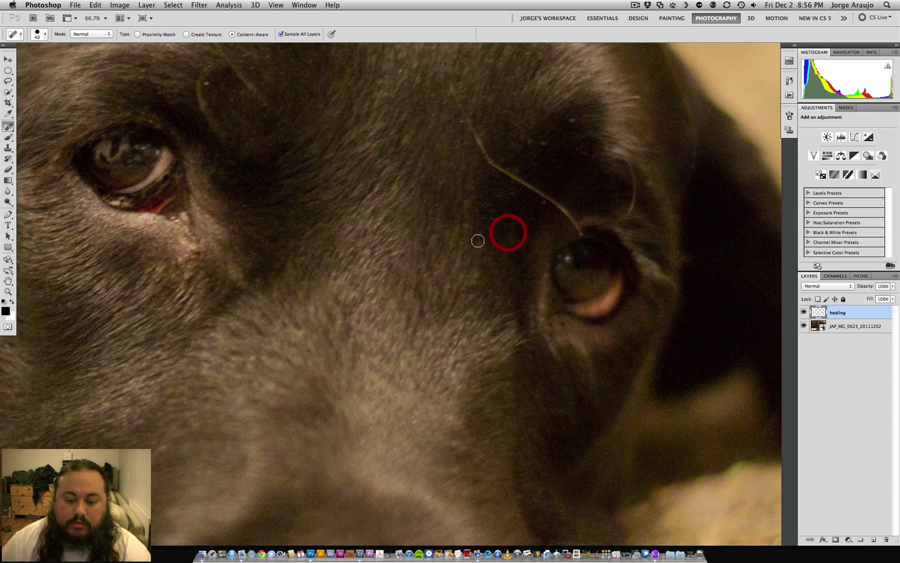
mouse_move(462, 222)
left_mouse_down()
mouse_move(452, 161)
mouse_move(469, 208)
left_mouse_up()
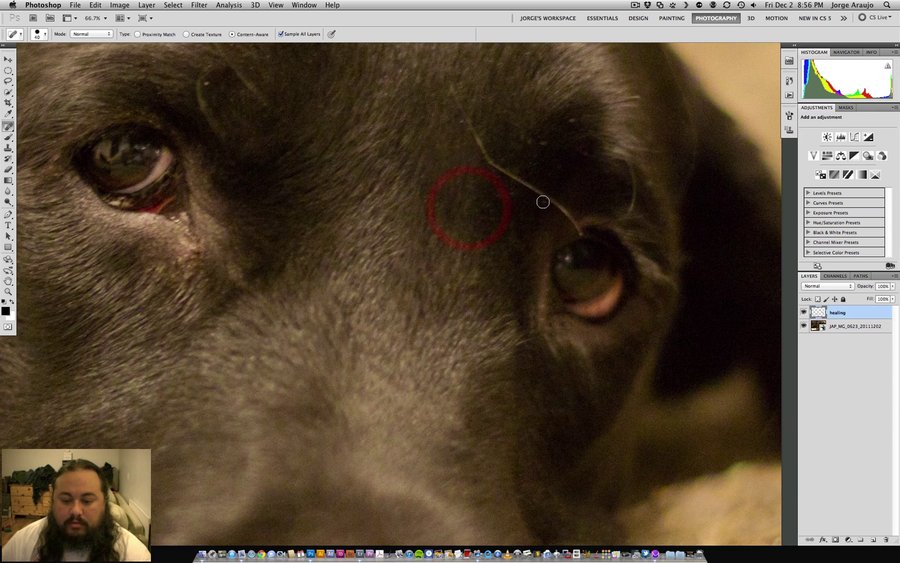
Step: Heal the specks in the dark fur above the right-hand eye, around the long brow whisker
left_click(542, 202)
left_click_drag(544, 147, 549, 131)
left_click_drag(526, 144, 536, 135)
left_click(573, 120)
left_click(546, 143)
Step: Heal the bright specks and small marks on the forehead above the left-hand eye
scroll(547, 144, "up", 5)
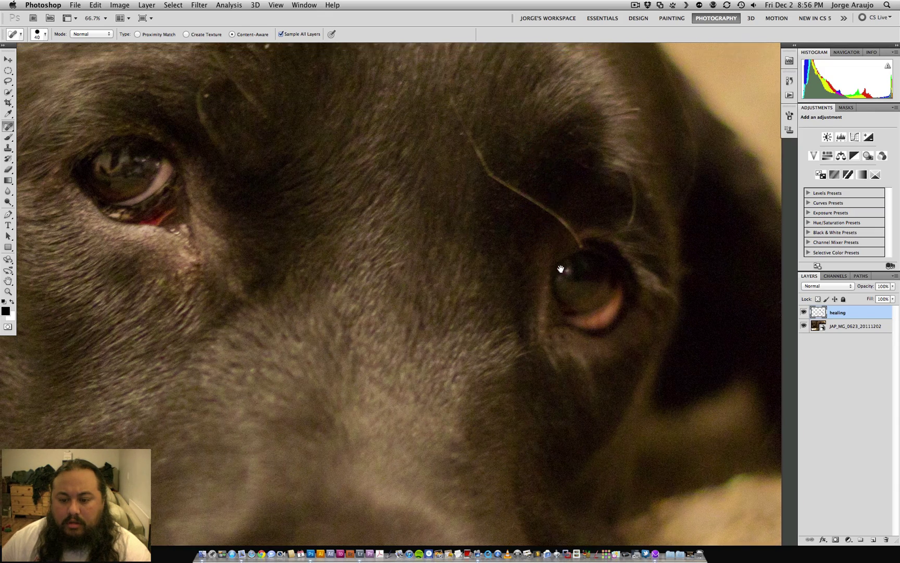
left_click(273, 211)
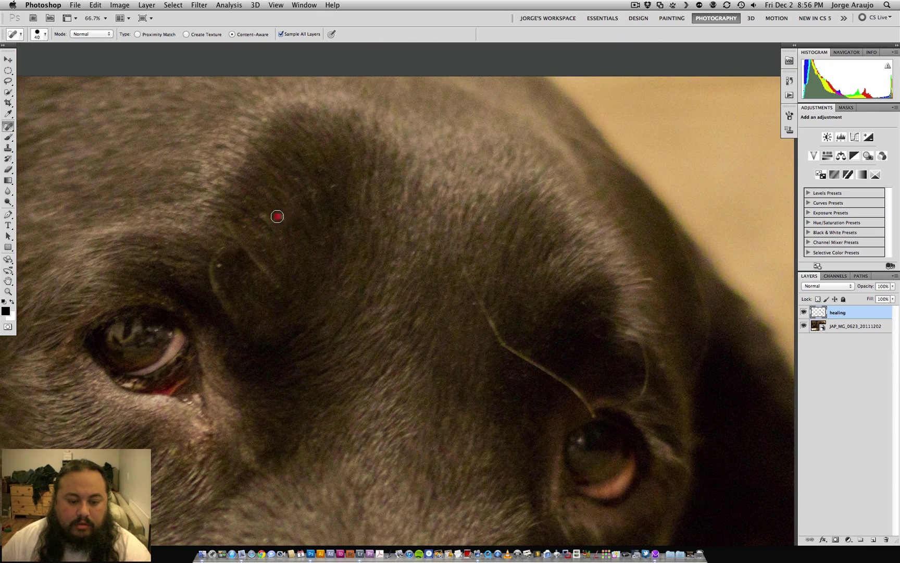
left_click(275, 229)
left_click(250, 219)
mouse_move(255, 215)
left_mouse_down()
mouse_move(260, 243)
mouse_move(242, 229)
left_mouse_up()
left_click_drag(283, 234, 263, 215)
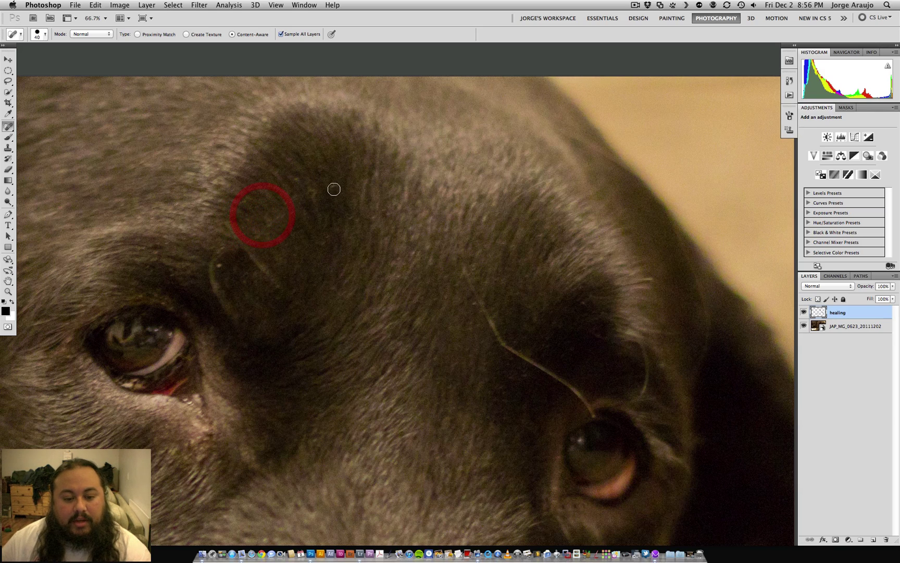
left_click_drag(321, 236, 312, 221)
left_click(267, 205)
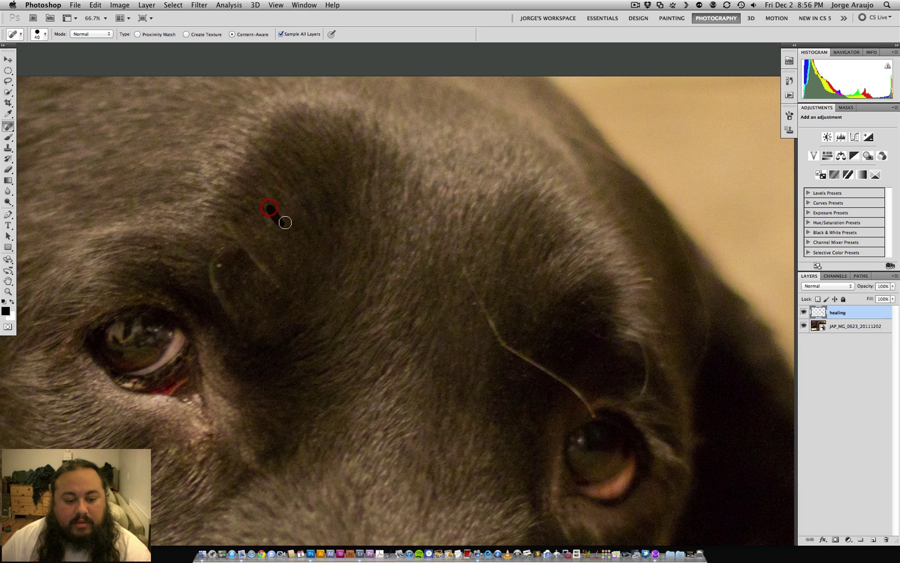
left_click(255, 218)
left_click(284, 212)
left_click(253, 228)
Step: Remove the curved whisker and the short pale hair in the dark brow above the left-hand eye
left_click(216, 256)
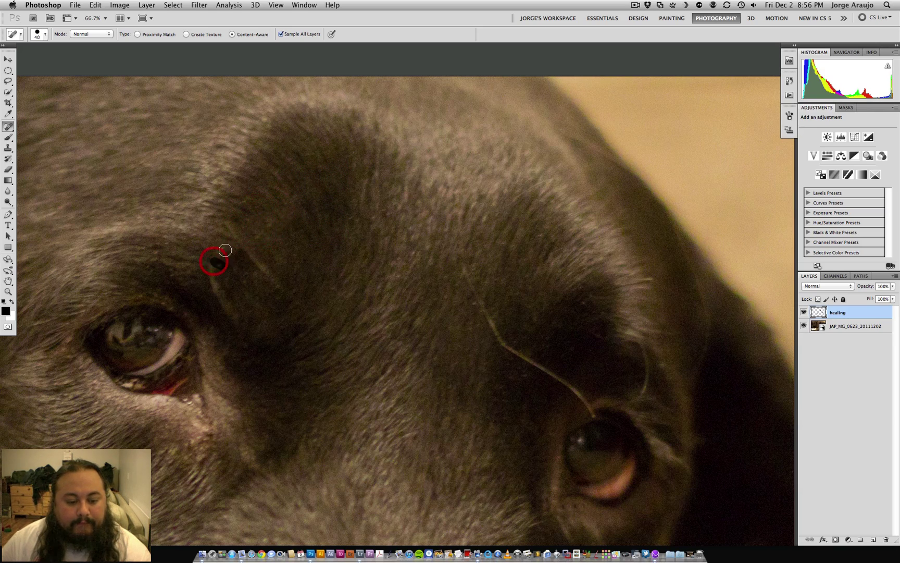
left_click(225, 305)
left_click(230, 317)
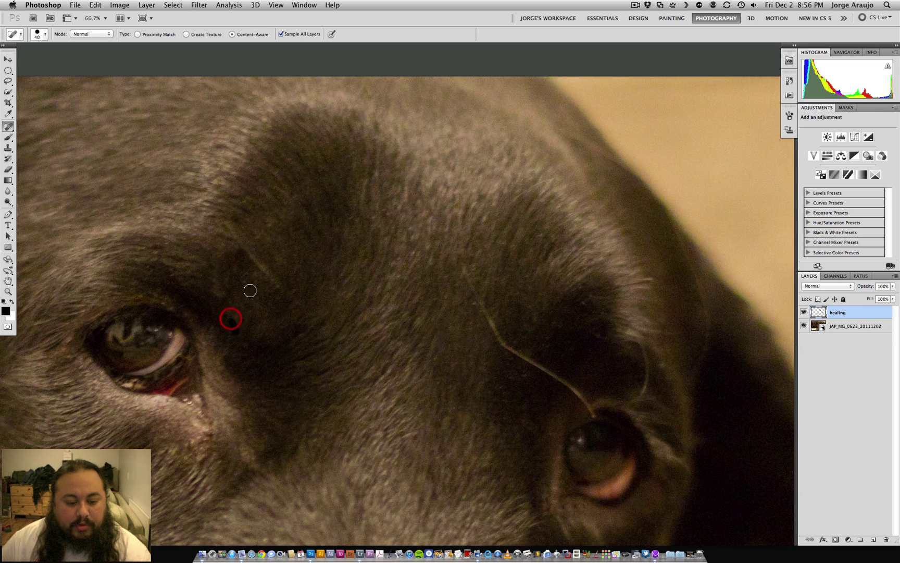
left_click(270, 269)
left_click(217, 221)
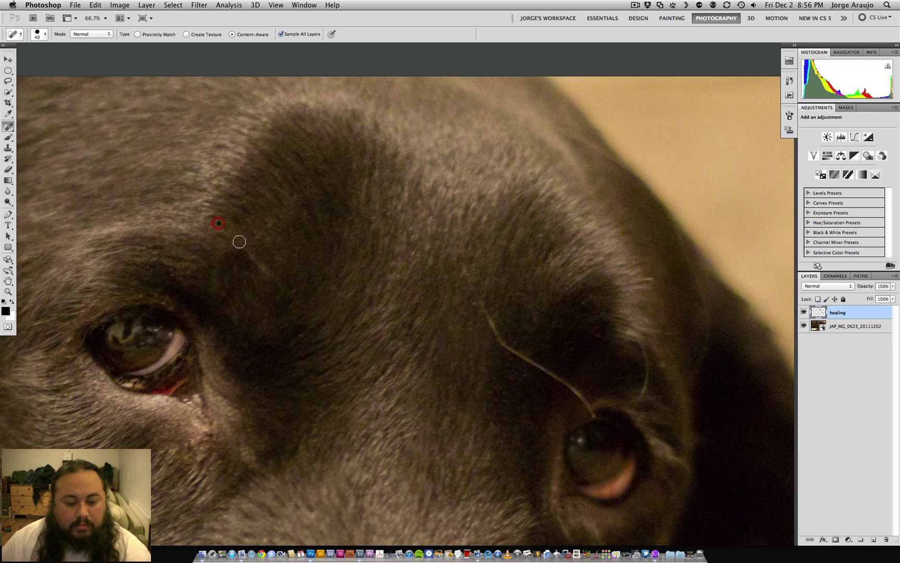
left_click(257, 258)
left_click(220, 223)
left_click(227, 243)
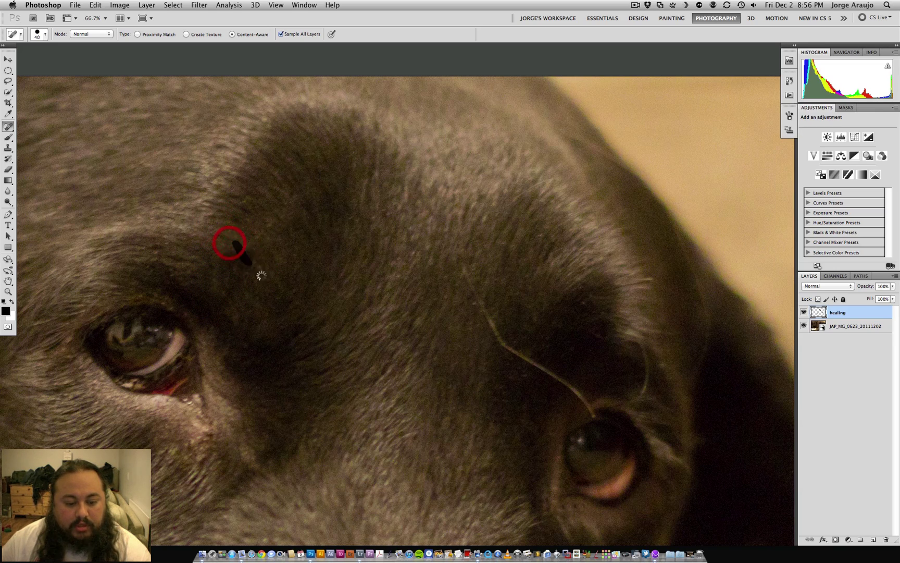
left_click(241, 256)
Step: Heal the remaining specks in the fur between the left-hand eye and the ear
left_click_drag(245, 382, 402, 237)
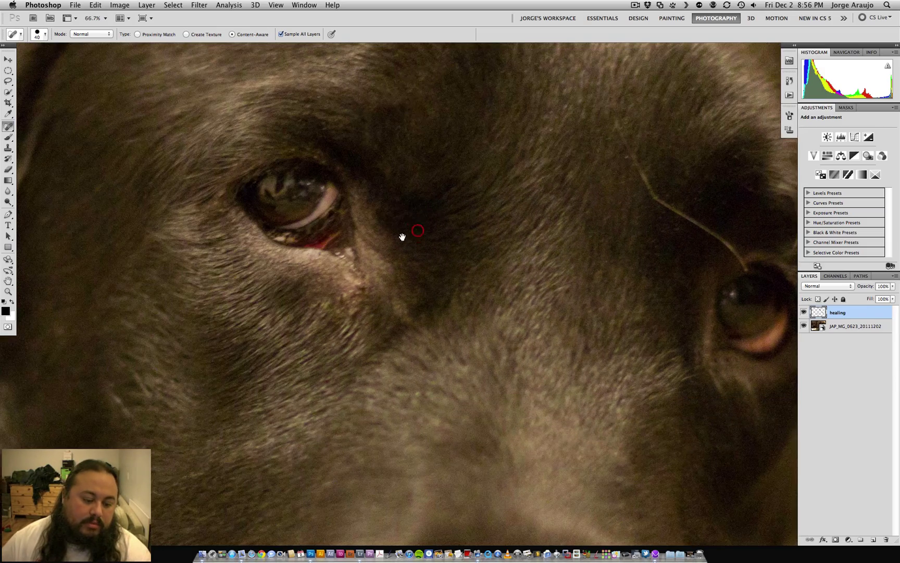
left_click_drag(161, 252, 315, 316)
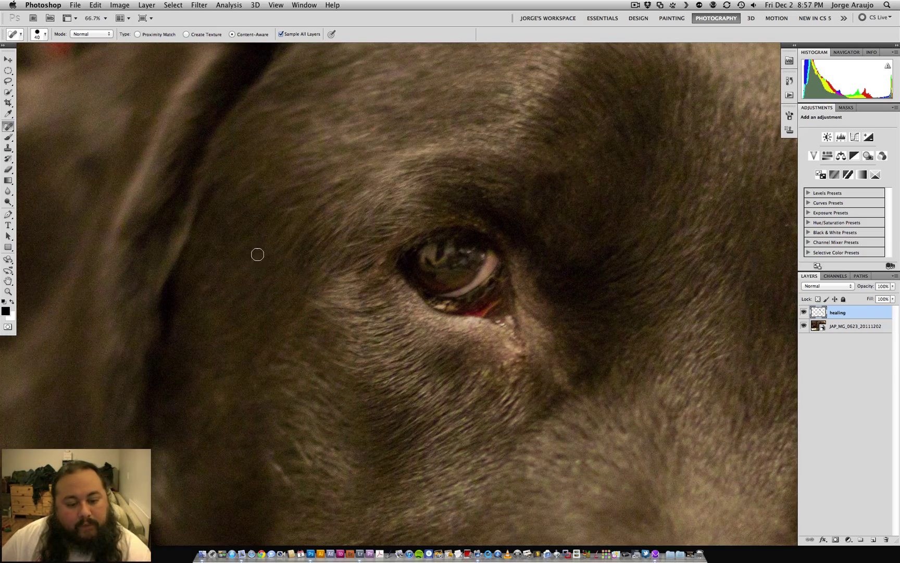
left_click_drag(282, 260, 256, 216)
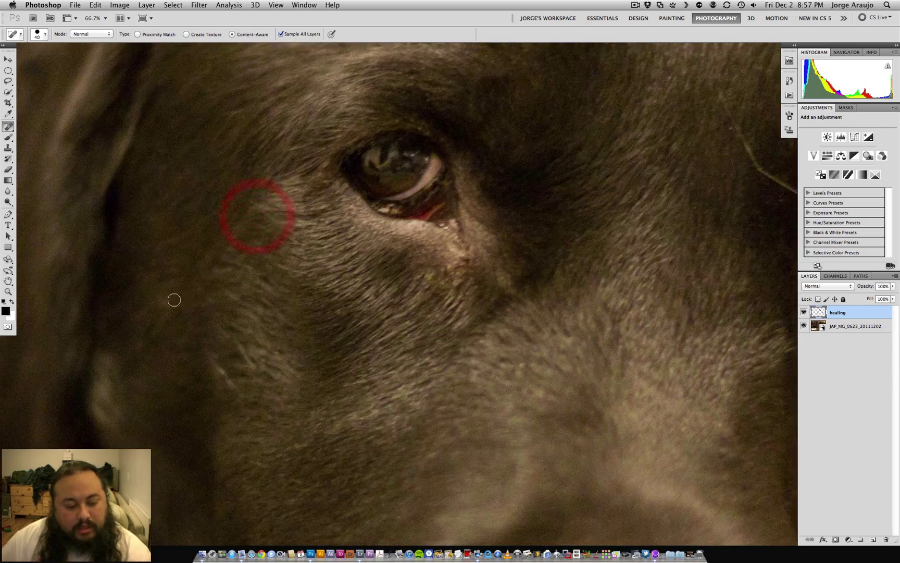
mouse_move(164, 292)
left_mouse_down()
mouse_move(151, 333)
mouse_move(153, 314)
left_mouse_up()
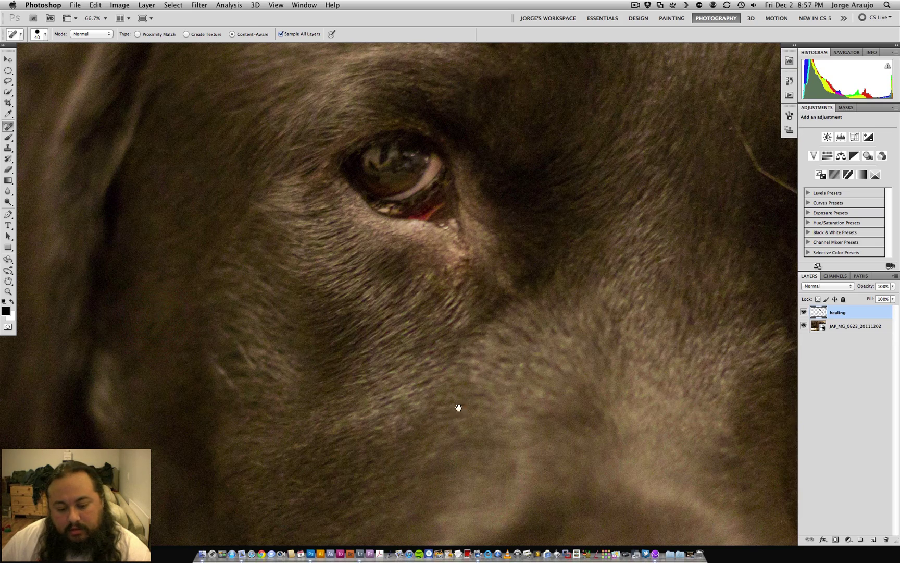
Step: Heal the small specks in the cheek fur below the left-hand eye
left_click_drag(447, 454, 412, 460)
left_click_drag(408, 514, 386, 525)
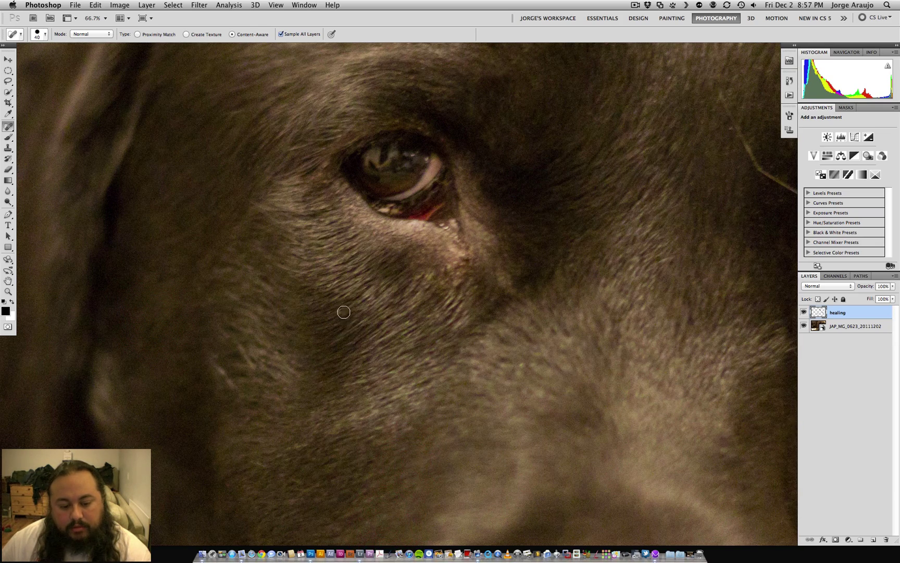
left_click_drag(371, 374, 394, 275)
left_click_drag(408, 411, 390, 420)
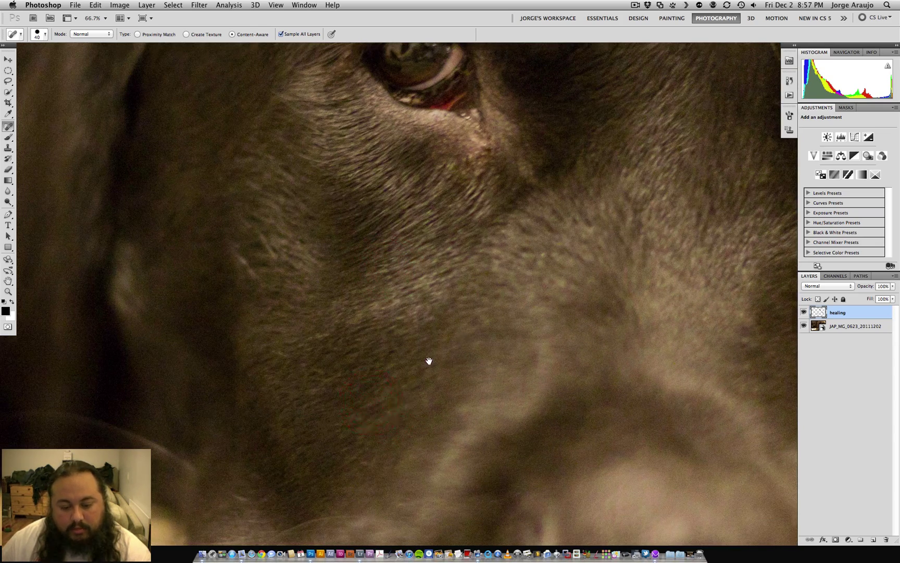
Step: Heal the specks in the forehead fur between the two eyes
left_click_drag(508, 265, 304, 458)
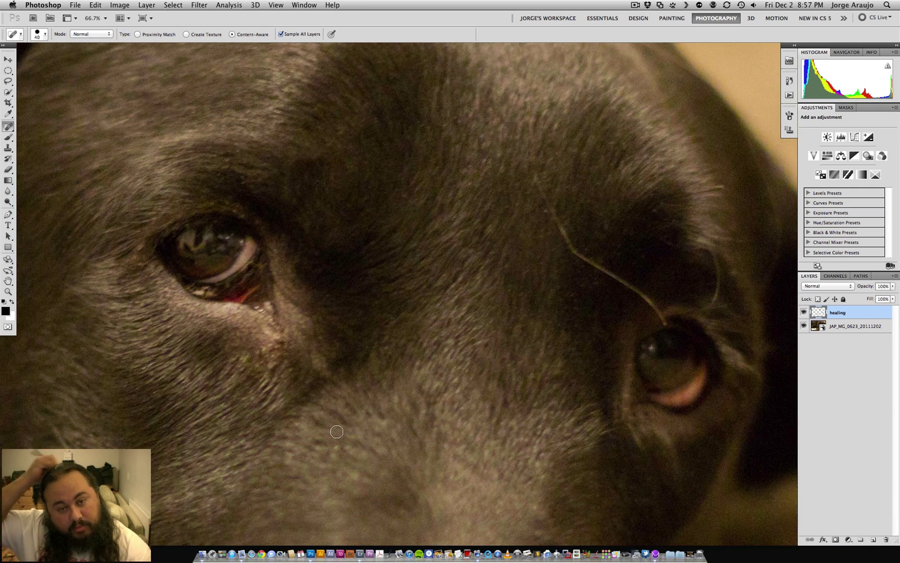
left_click(544, 212)
left_click(517, 204)
left_click(469, 109)
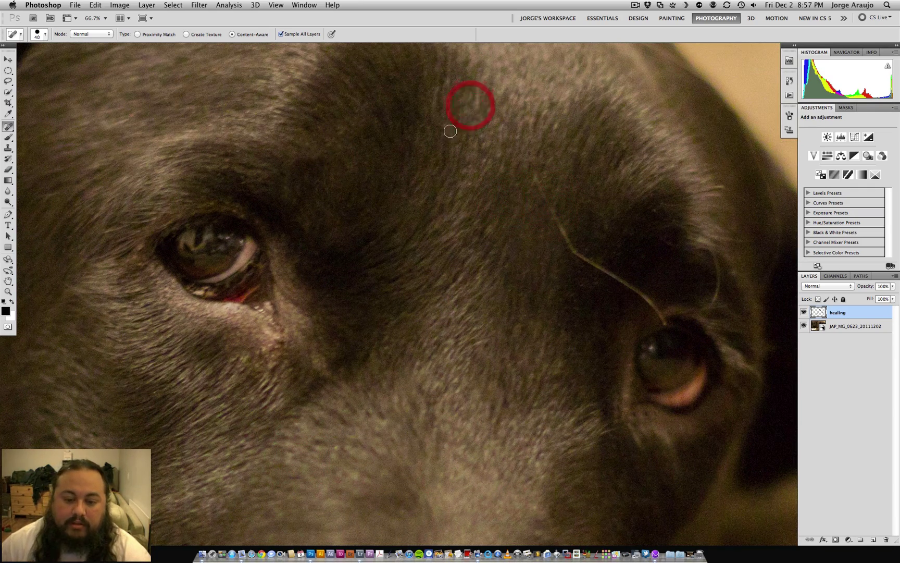
left_click(455, 119)
left_click(445, 133)
left_click(428, 126)
left_click(412, 124)
Step: Heal the specks in the dark brow and the fur beside it, above the right-hand eye
left_click_drag(564, 196, 418, 221)
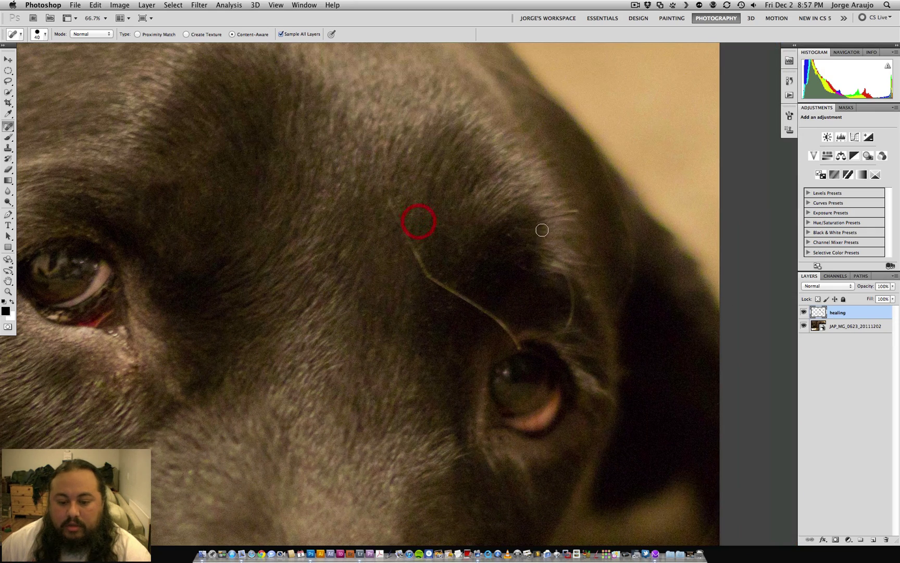
left_click(513, 233)
left_click(509, 246)
left_click_drag(590, 297, 600, 299)
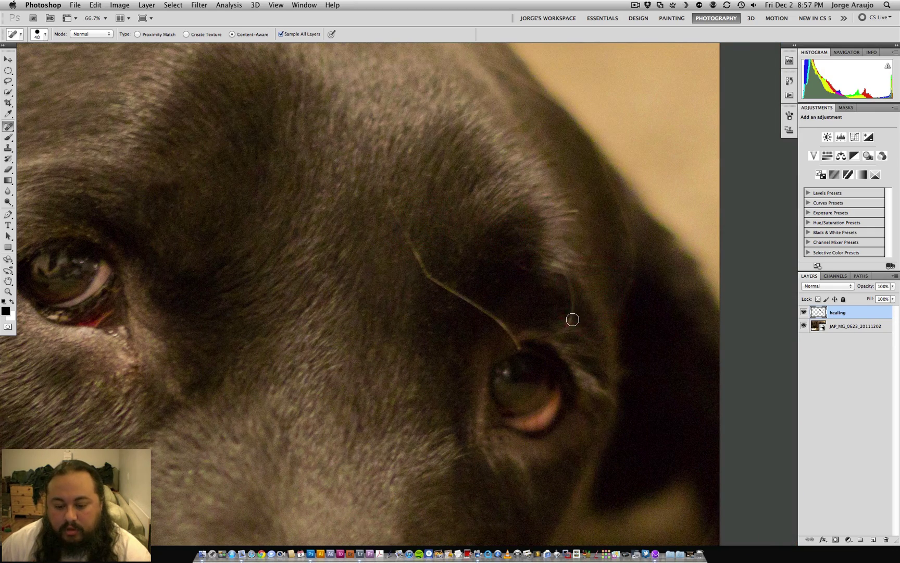
Step: Remove the thin curved hair at the outer end of the brow above the right-hand eye
left_click(573, 321)
left_click(577, 314)
left_click(578, 299)
left_click(566, 282)
left_click(565, 297)
left_click(567, 306)
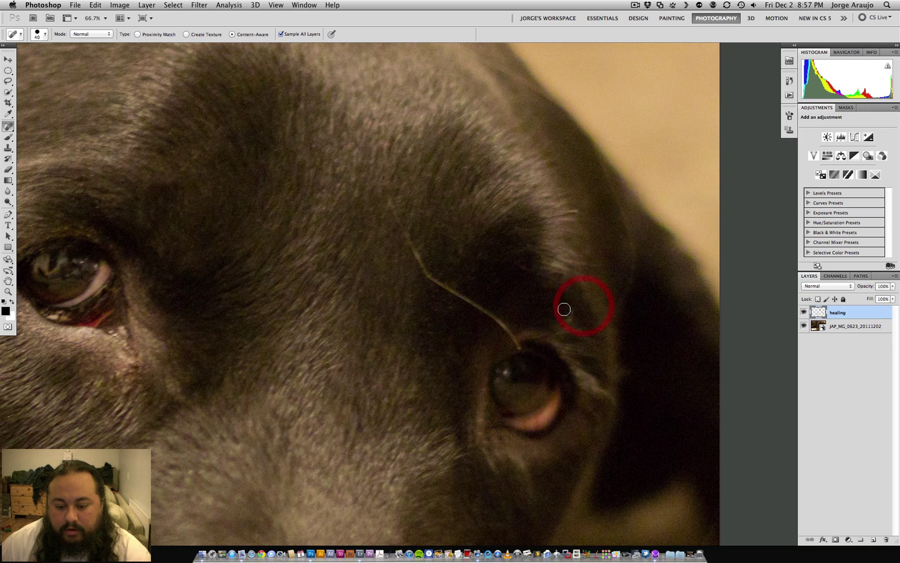
left_click(565, 316)
left_click(560, 322)
left_click(557, 322)
left_click(581, 317)
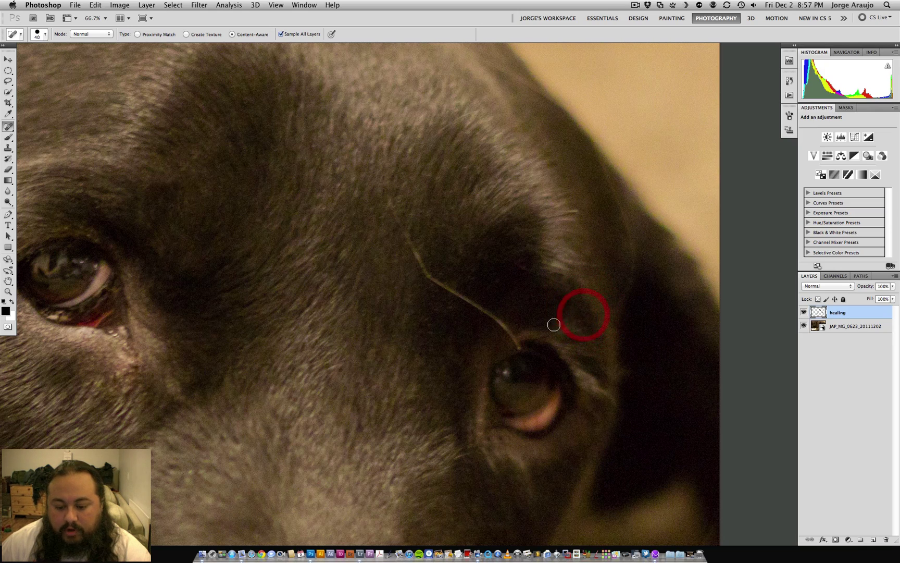
left_click(589, 324)
Step: Remove the long bent whisker running from the right-hand eye's upper lid across the brow to the forehead
left_click(532, 344)
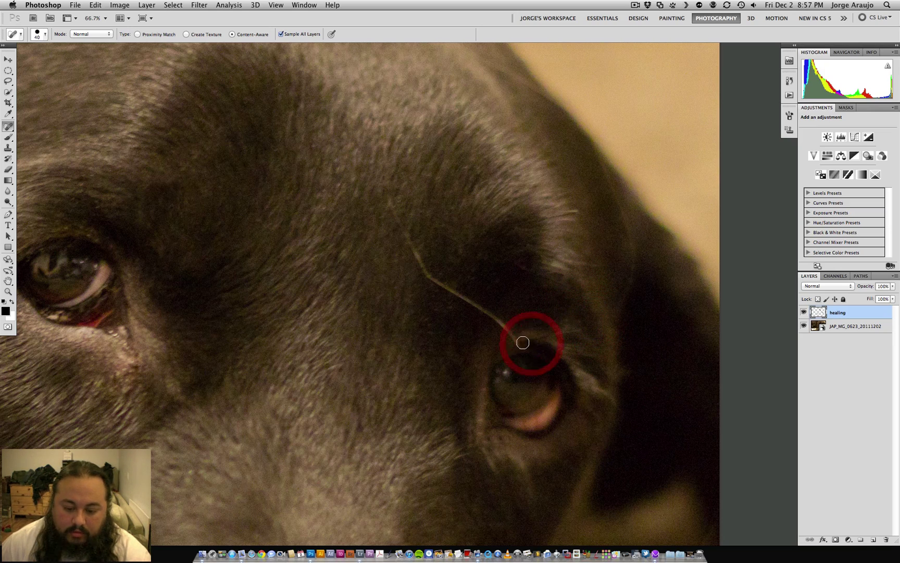
left_click(530, 334)
left_click(530, 332)
left_click(508, 339)
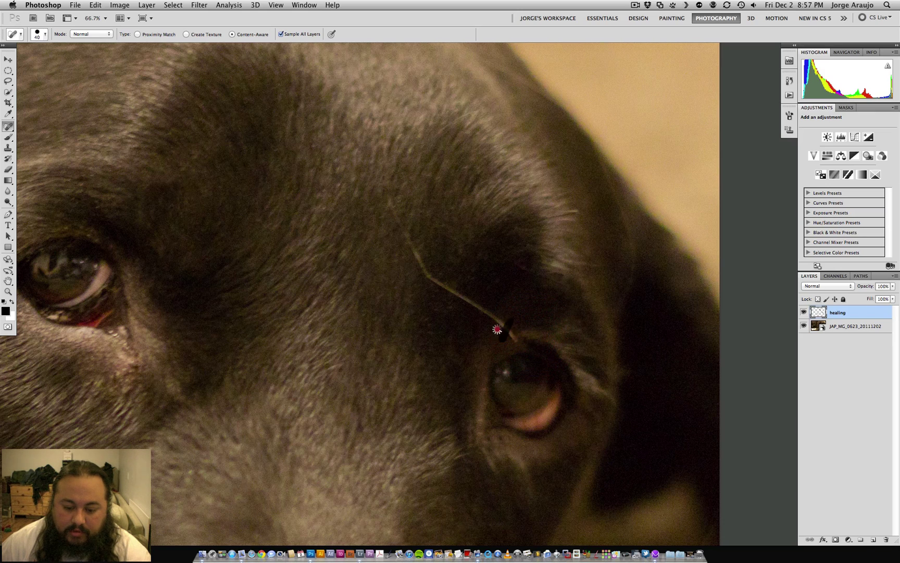
left_click(494, 320)
left_click_drag(495, 319, 463, 306)
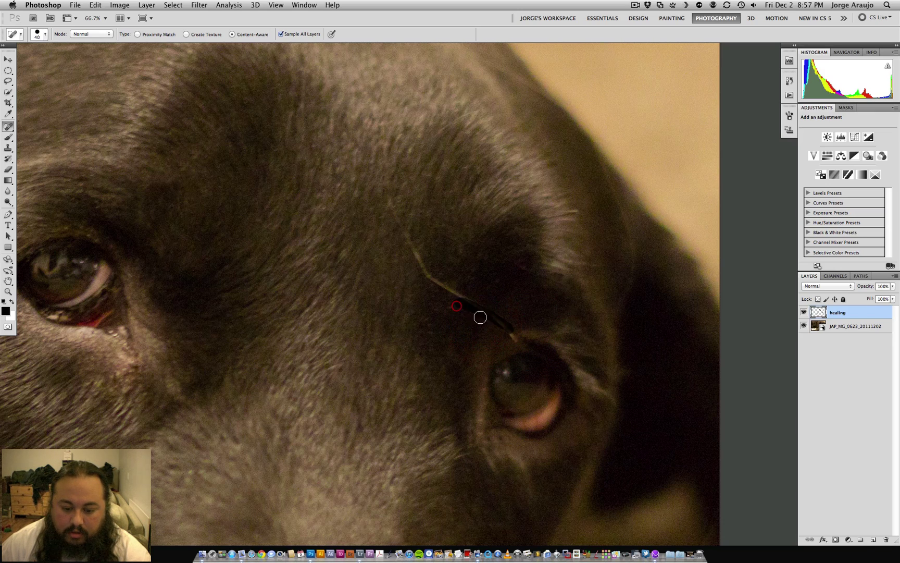
left_click(509, 337)
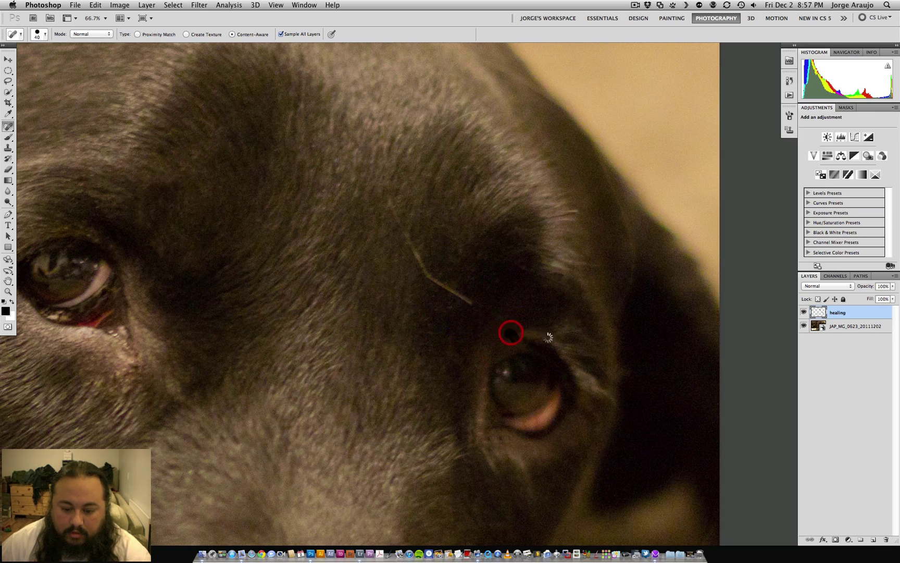
mouse_move(479, 298)
left_mouse_down()
mouse_move(423, 266)
mouse_move(407, 239)
left_mouse_up()
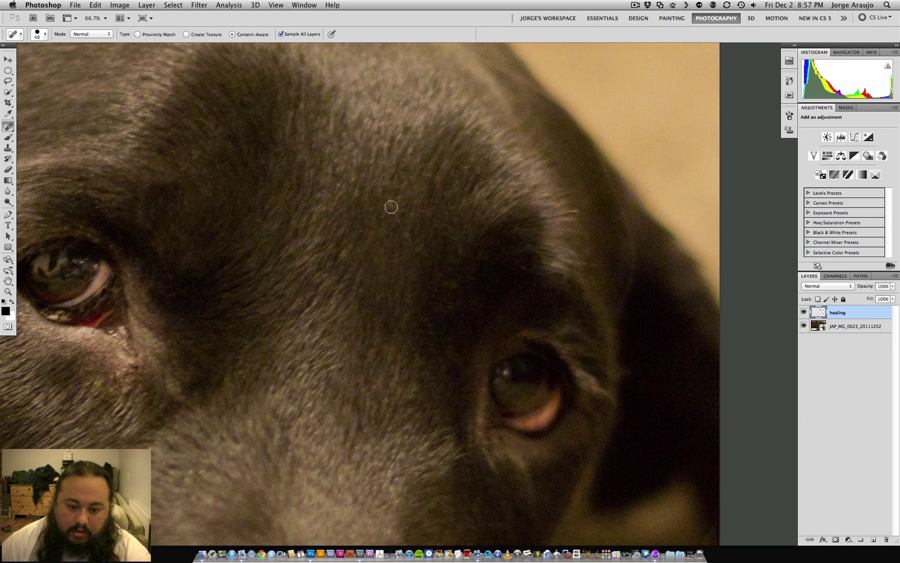
Step: Heal the leftover traces in the fur along the long whisker's former path between forehead and right-hand eye
left_click_drag(389, 203, 412, 252)
left_click_drag(391, 195, 391, 215)
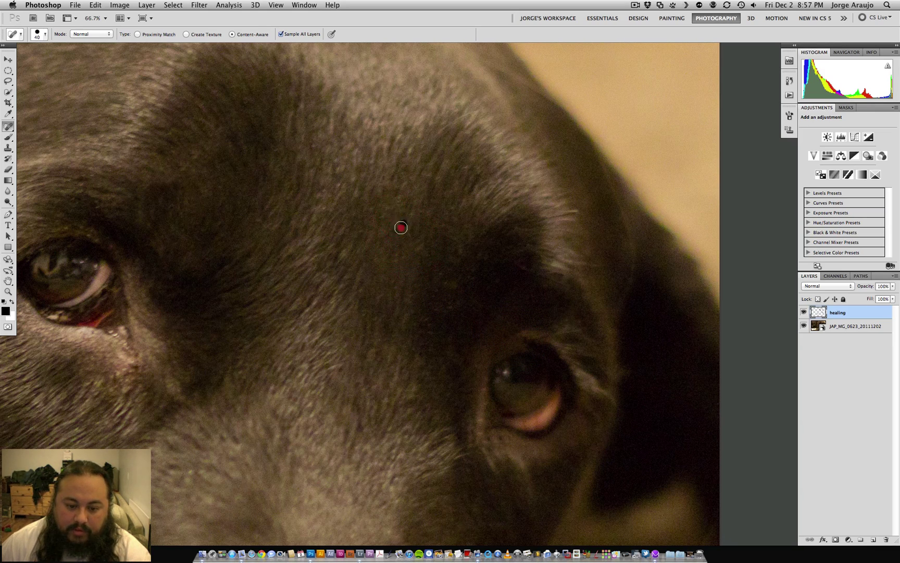
mouse_move(418, 245)
left_mouse_down()
mouse_move(453, 275)
mouse_move(446, 287)
mouse_move(484, 302)
mouse_move(503, 330)
left_mouse_up()
mouse_move(490, 322)
left_mouse_down()
mouse_move(495, 335)
mouse_move(470, 314)
left_mouse_up()
left_click_drag(443, 271, 446, 298)
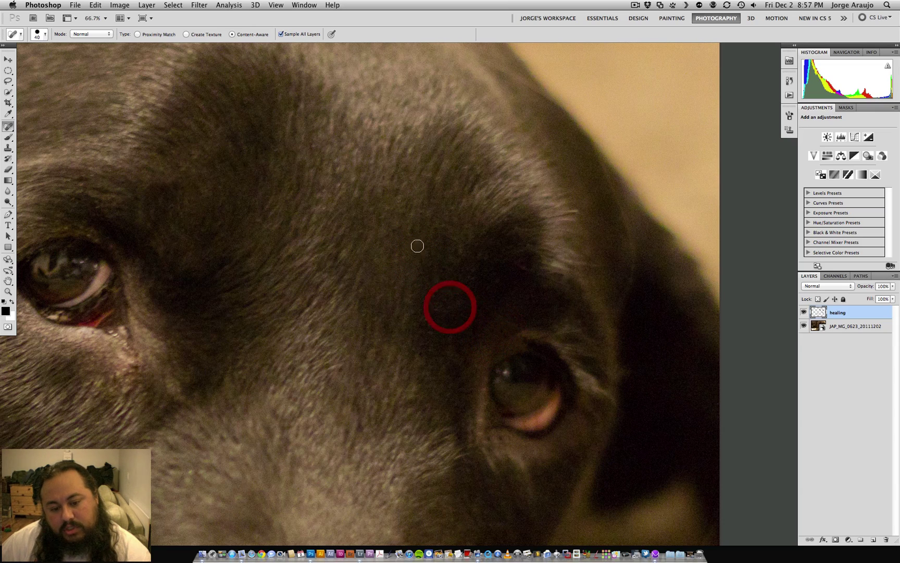
left_click_drag(411, 227, 408, 238)
left_click(474, 301)
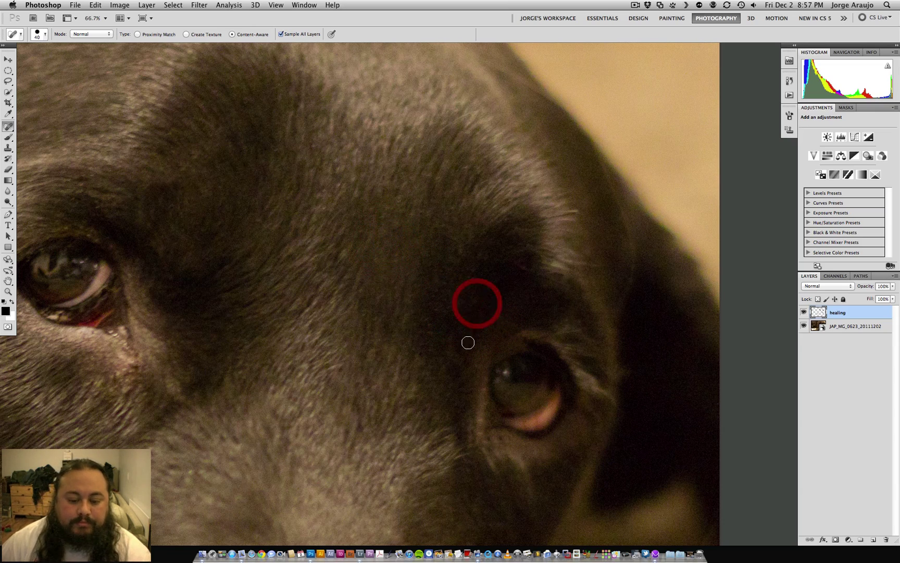
Step: Compare the photo with the healing layer hidden and shown, and review the retouch over the whole image
key("super+minus")
left_click_drag(399, 398, 421, 284)
mouse_move(348, 311)
left_mouse_down()
mouse_move(496, 275)
mouse_move(488, 385)
left_mouse_up()
left_click(804, 312)
left_click(804, 312)
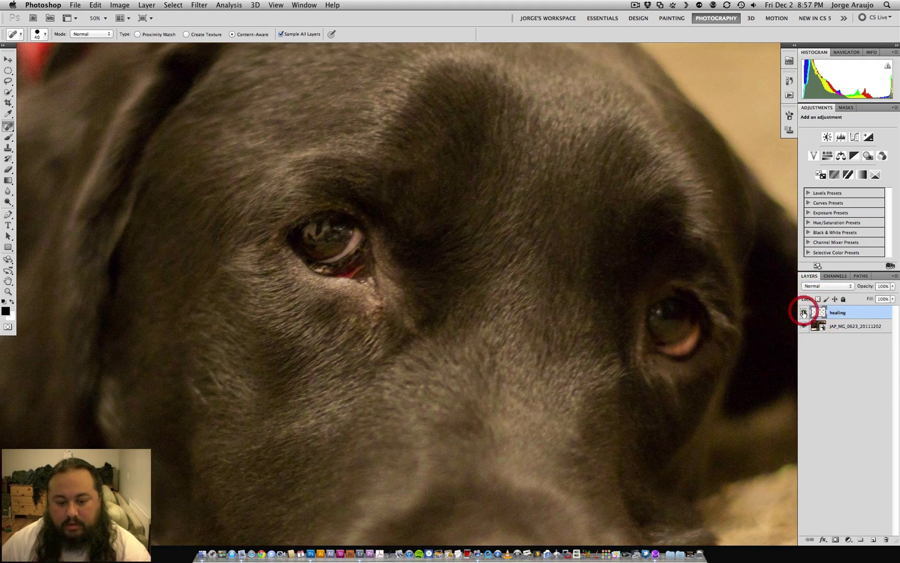
left_click(803, 312)
left_click(803, 313)
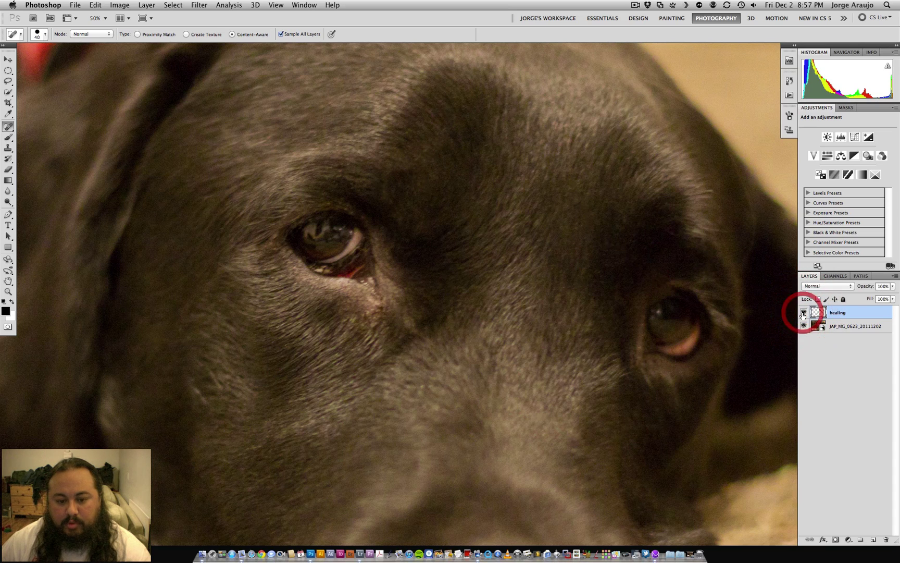
left_click(804, 312)
left_click(804, 312)
key("super+minus")
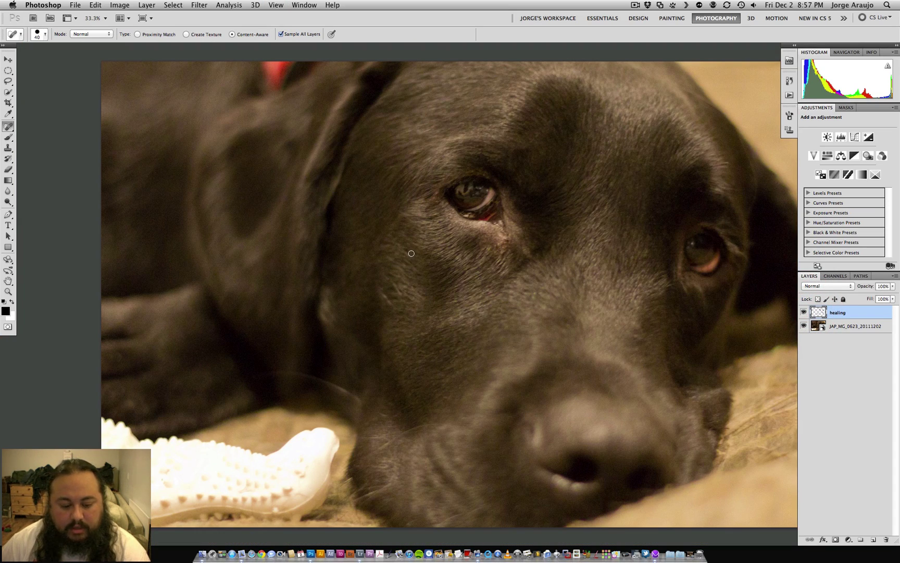
left_click_drag(416, 248, 340, 295)
left_click_drag(482, 259, 412, 272)
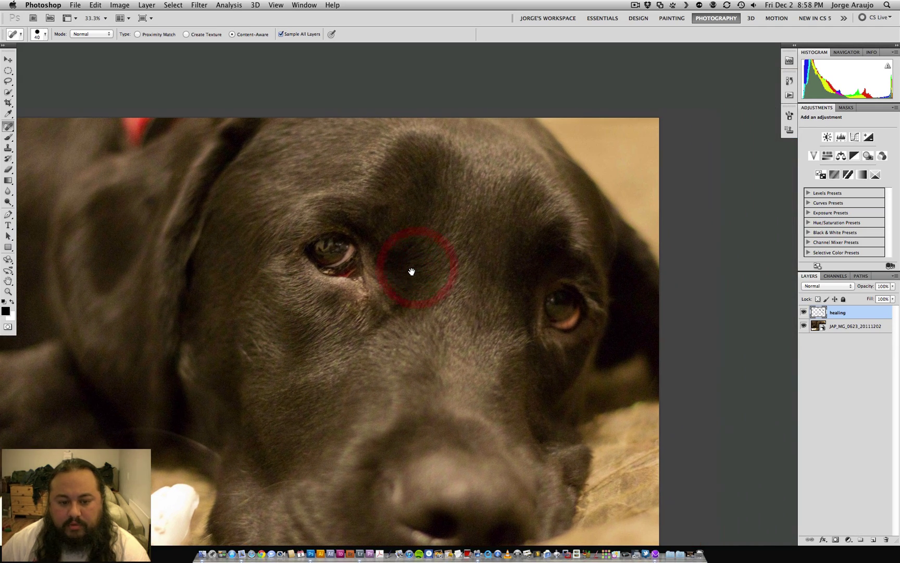
key("super+minus")
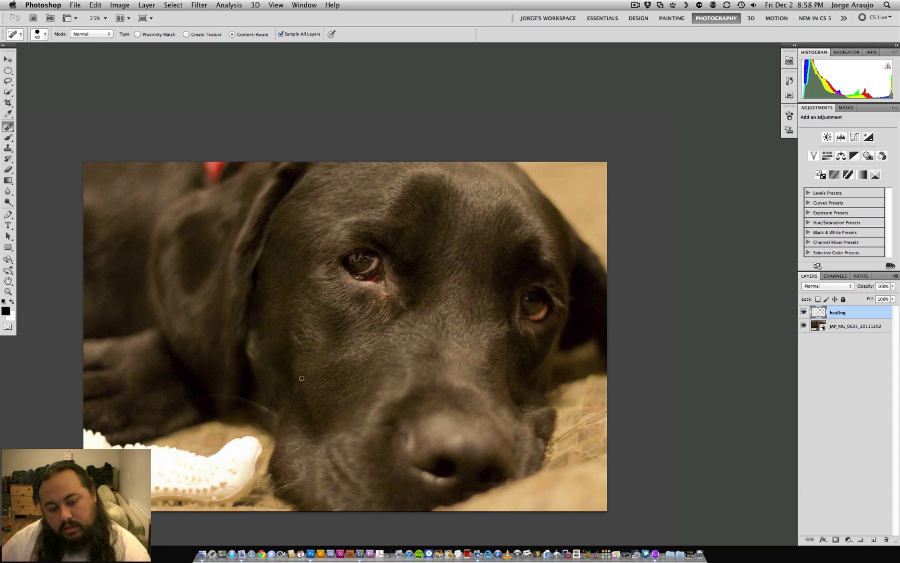
left_click_drag(359, 379, 403, 295)
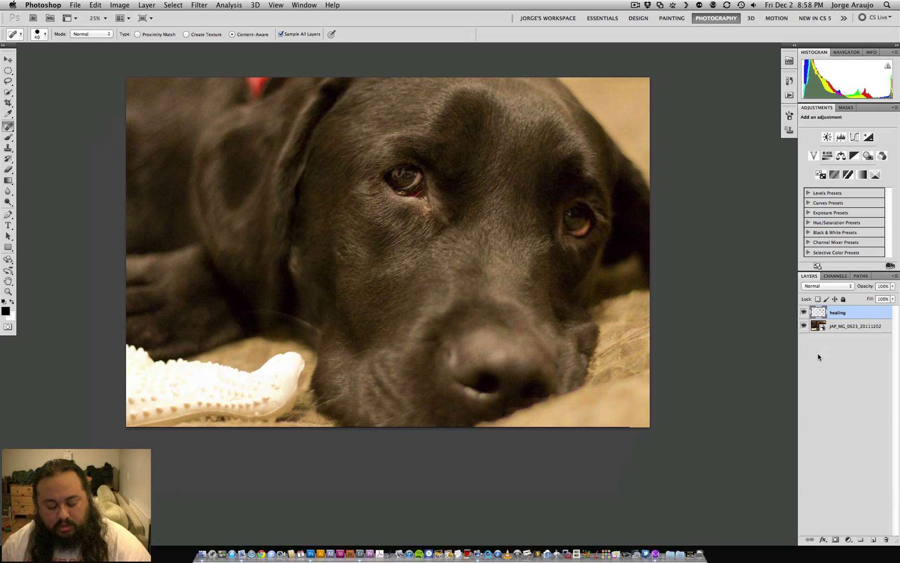
Step: Stamp all visible layers into one new merged layer above the healing layer
key("super+alt+shift+e")
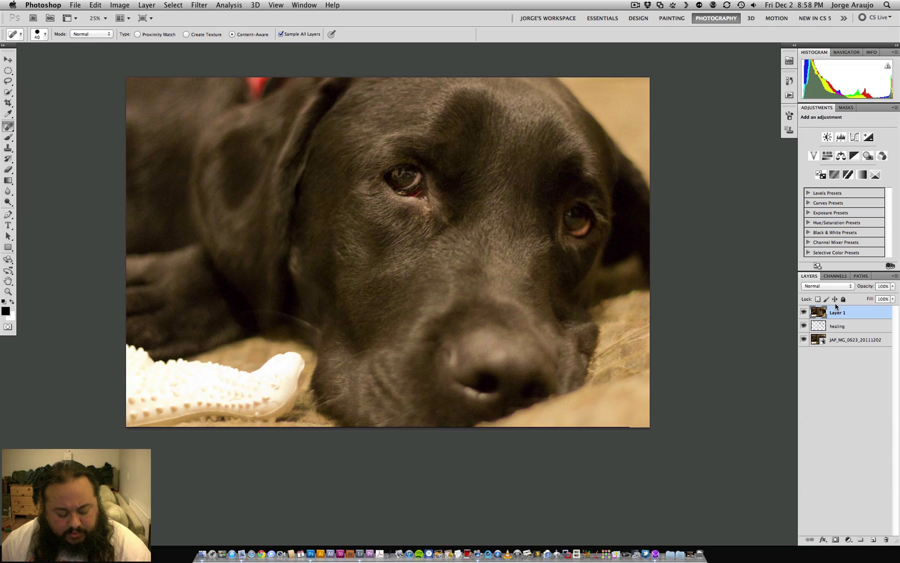
mouse_move(848, 314)
left_mouse_down()
mouse_move(844, 534)
mouse_move(885, 539)
left_mouse_up()
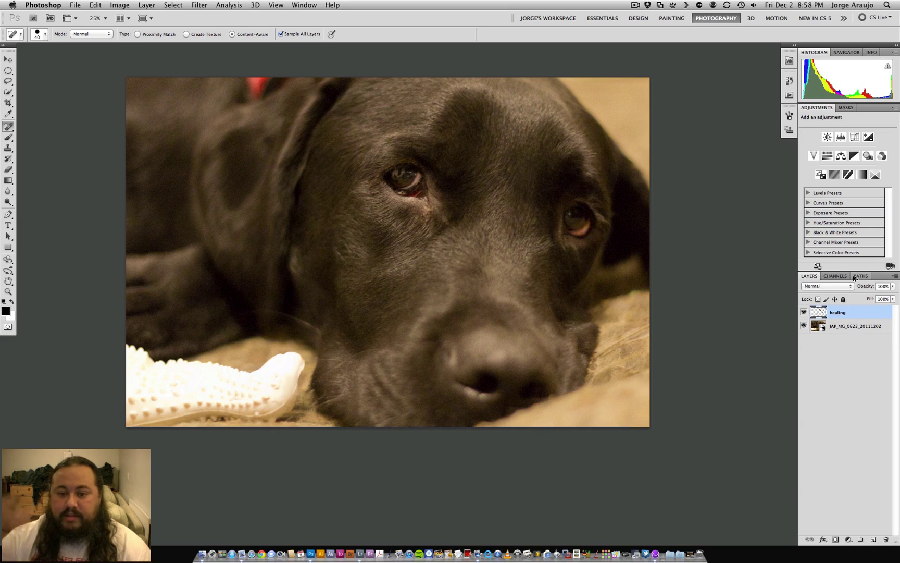
key("alt+shift+super+e")
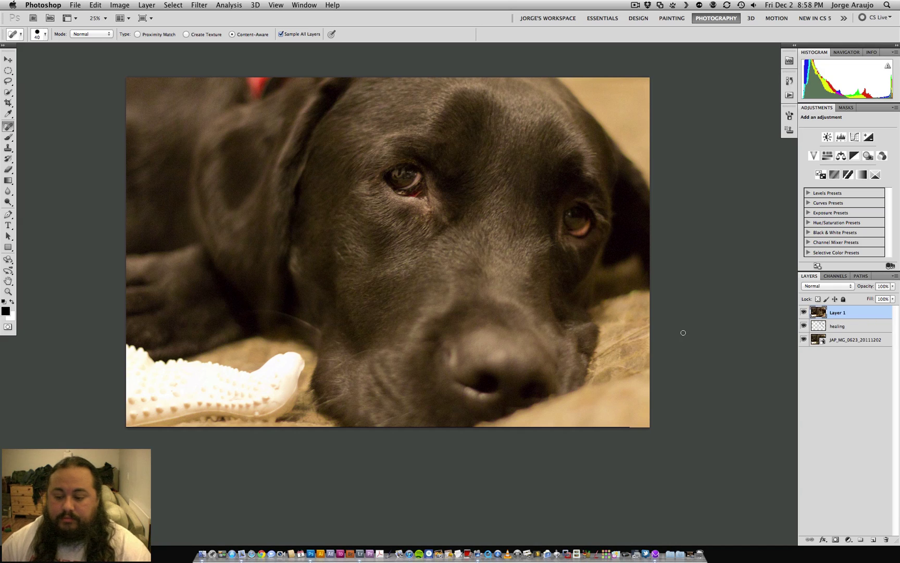
Step: Compare the merged layer with the healing and original photo layers by switching their visibility off and on
left_click_drag(804, 327, 804, 340)
left_click(805, 311)
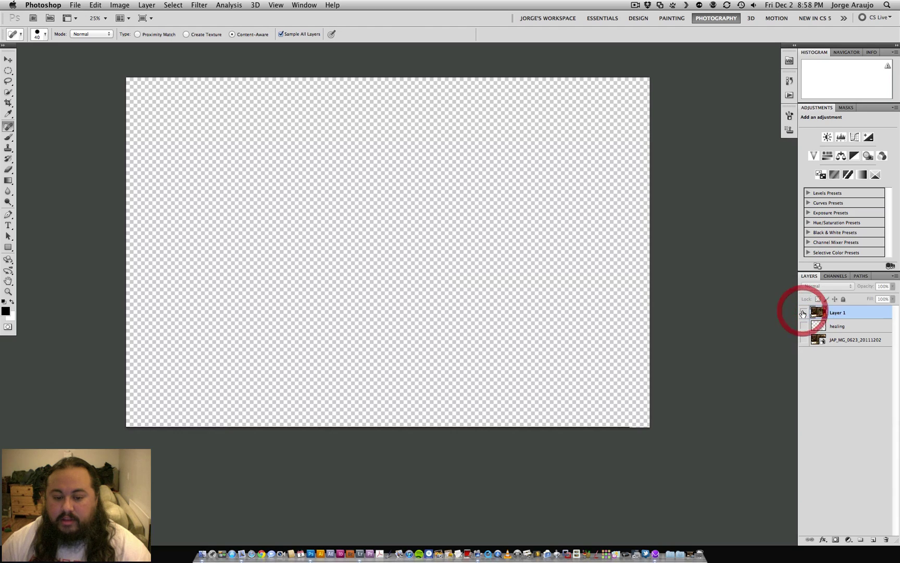
left_click(804, 311)
left_click(804, 340)
left_click(804, 312)
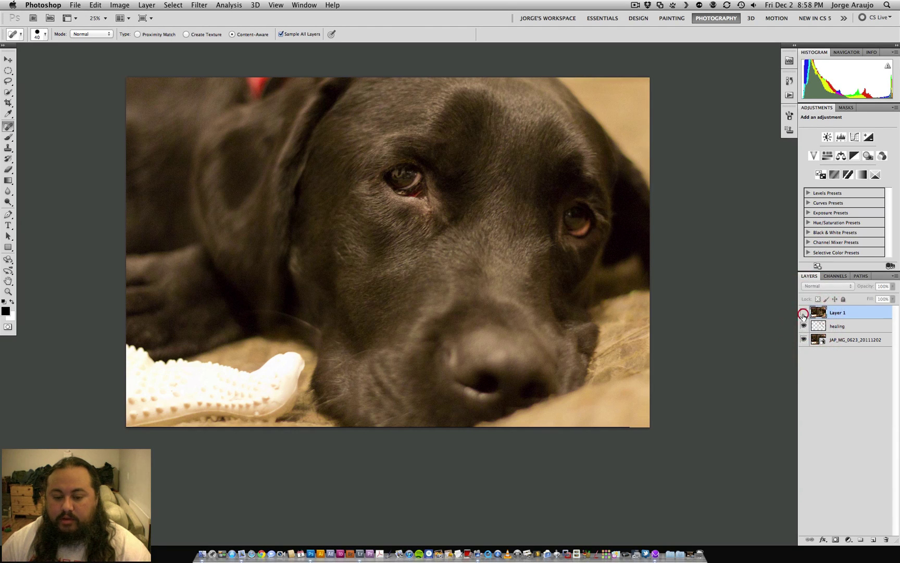
left_click(803, 326)
left_click(804, 312)
left_click(804, 312)
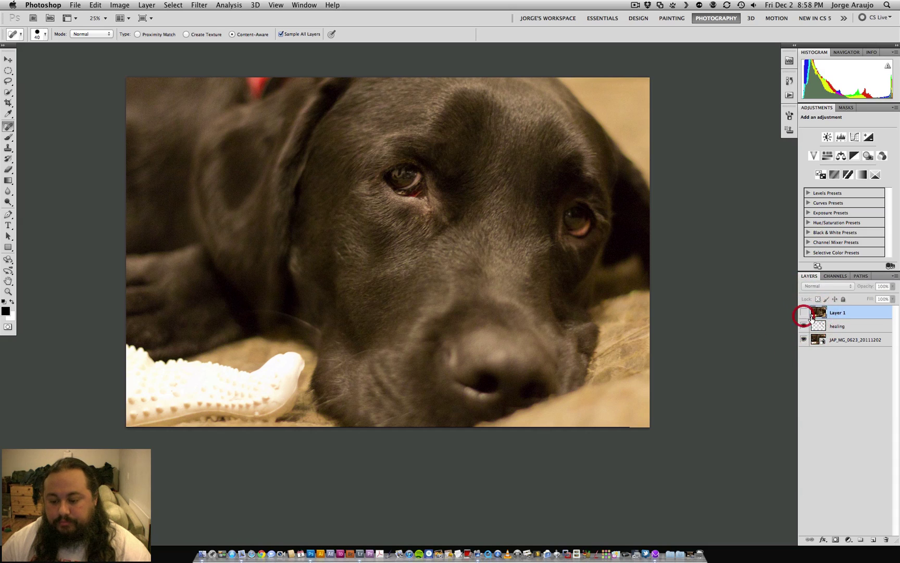
left_click(805, 311)
Step: Rename the merged layer as "high pass sharpen"
double_click(838, 312)
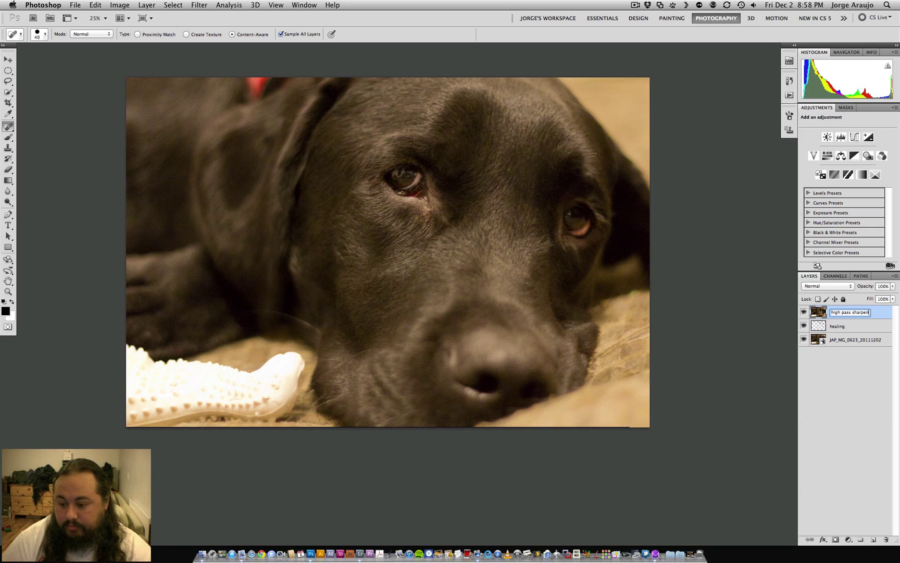
key("Return")
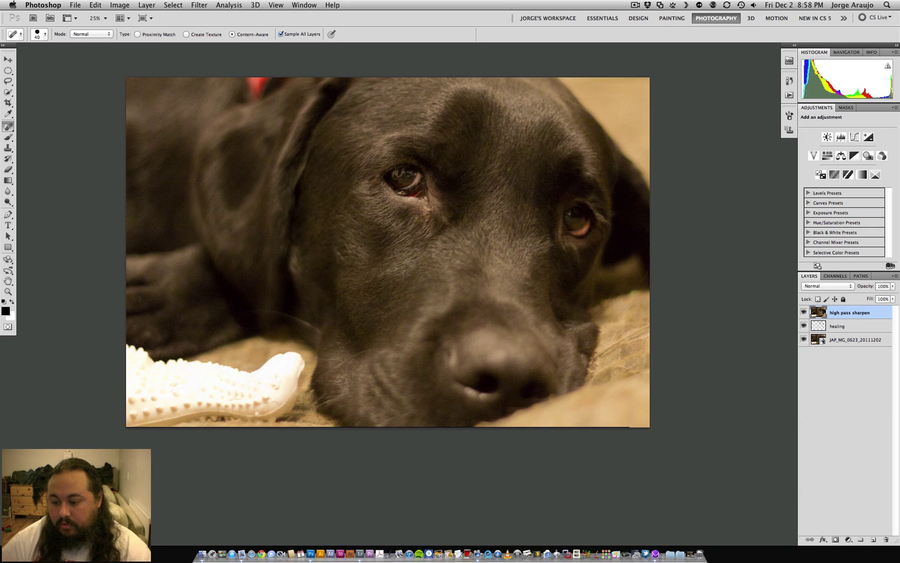
Step: Apply a High Pass filter with a radius of 3.0 pixels to the high pass sharpen layer
left_click(192, 5)
mouse_move(216, 204)
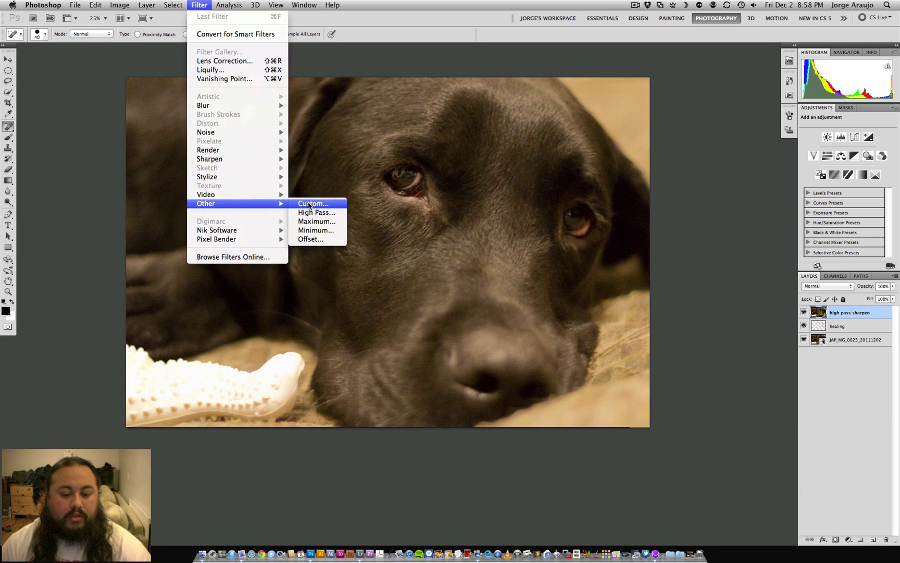
left_click(317, 212)
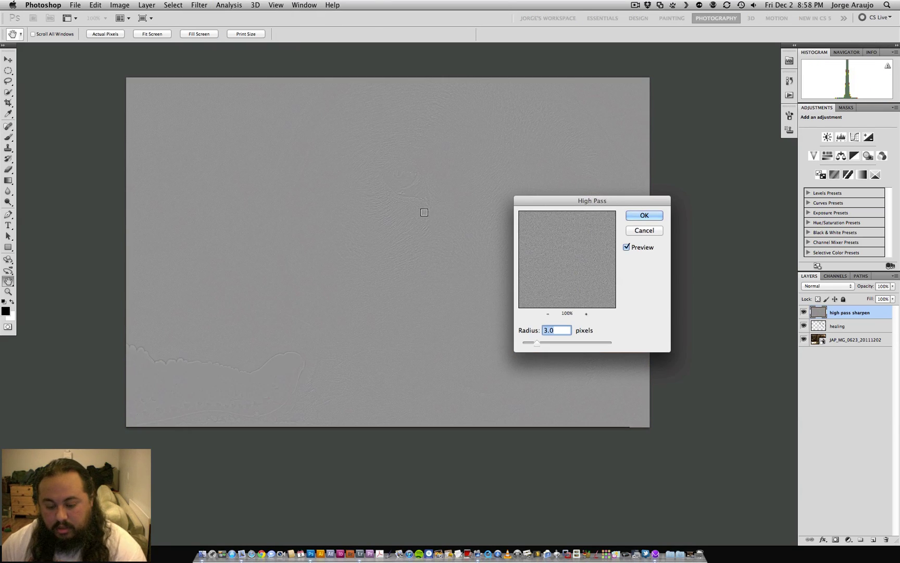
key("super+plus")
key("super+plus")
left_click_drag(432, 186, 458, 308)
left_click_drag(422, 224, 428, 307)
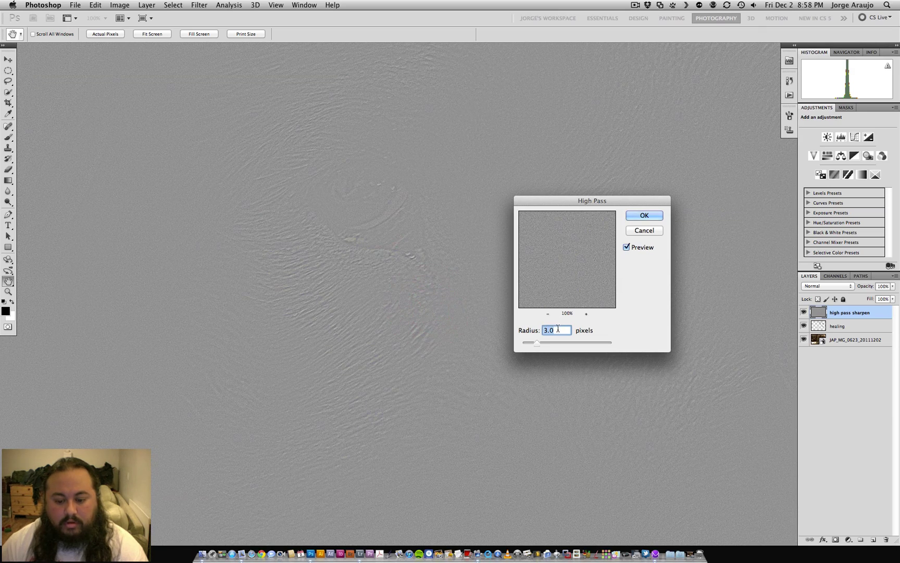
left_click_drag(558, 330, 533, 330)
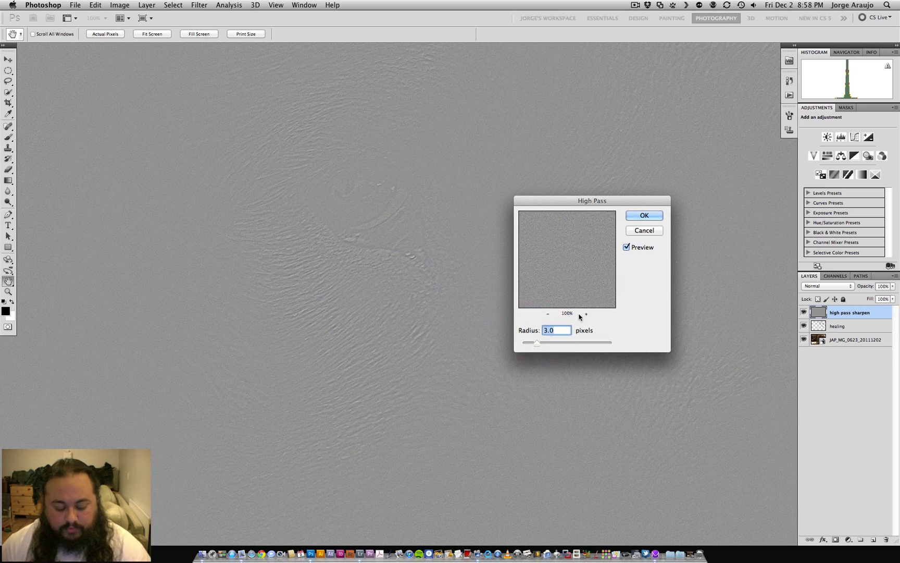
left_click(644, 215)
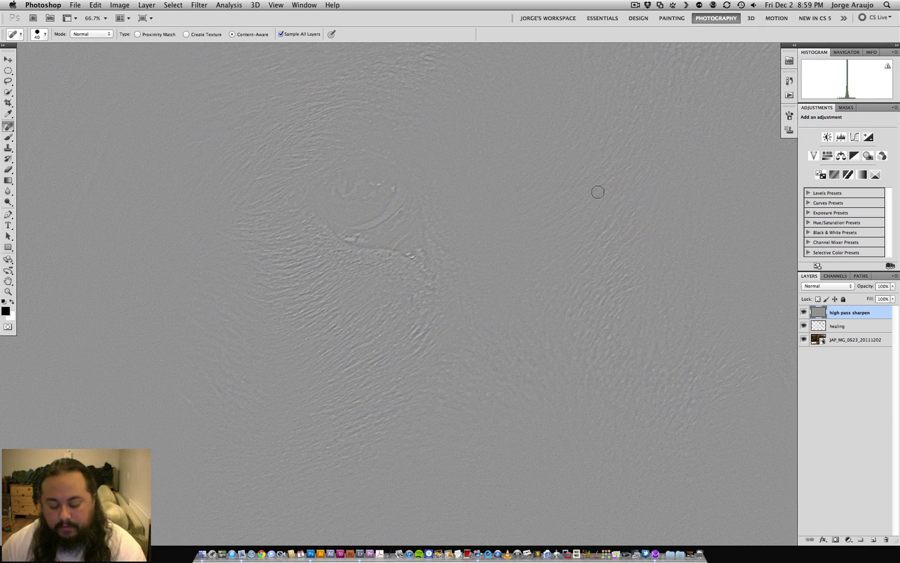
Step: Set the high pass sharpen layer's blend mode to Overlay
key("super+0")
left_click(824, 286)
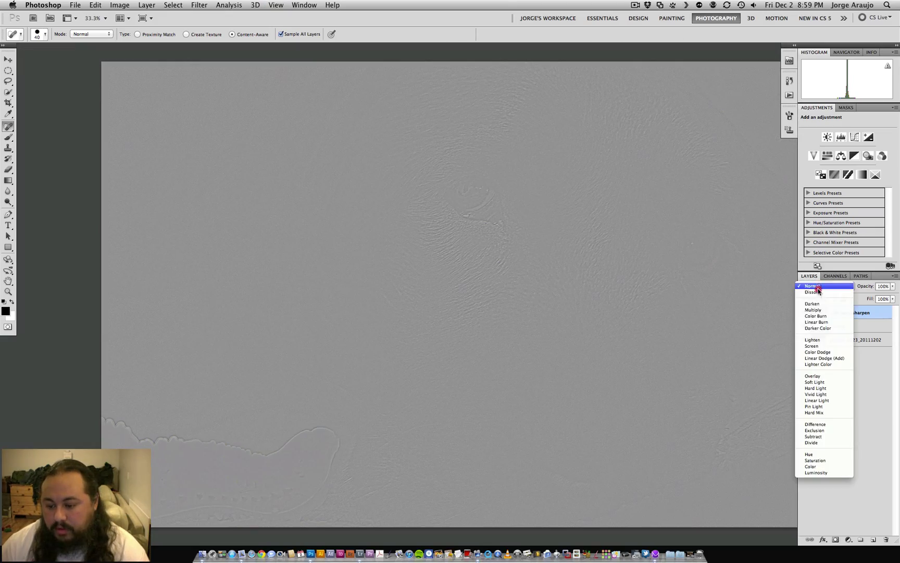
left_click(813, 376)
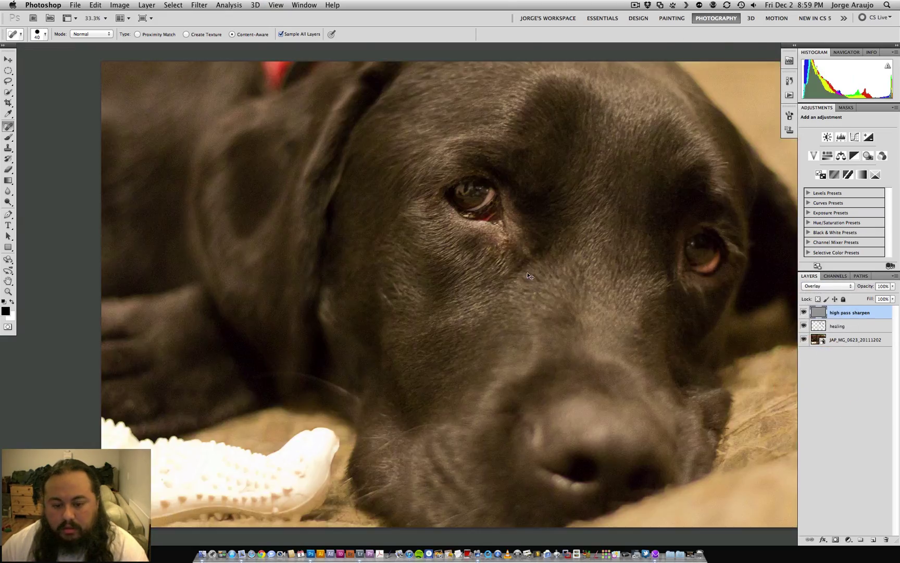
Step: Compare the fur around the dog's eye with the high pass sharpen layer hidden and shown
key("super+plus")
key("super+plus")
left_click_drag(576, 238, 458, 300)
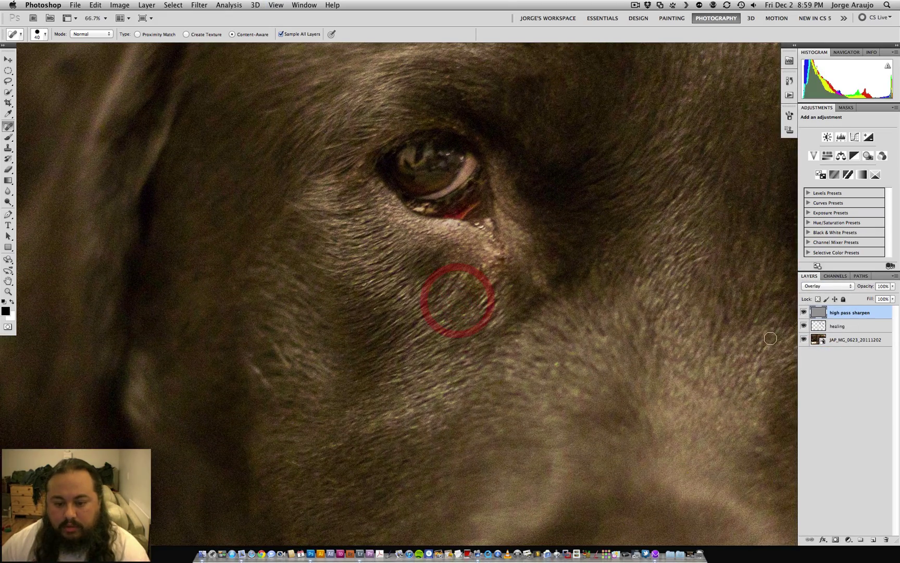
left_click(804, 313)
left_click(803, 313)
key("super+minus")
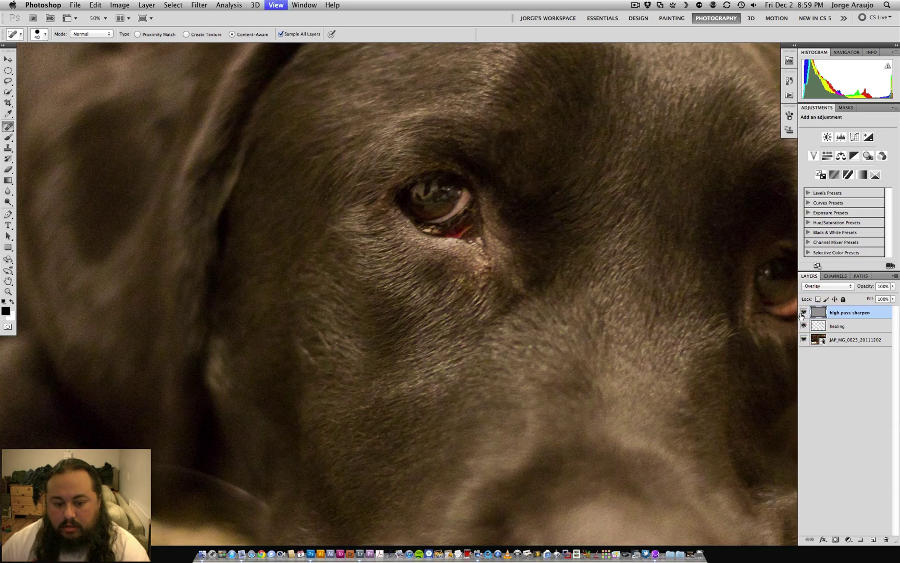
Step: Duplicate the high pass sharpen layer
left_click_drag(840, 313, 873, 539)
key("super+minus")
key("super+minus")
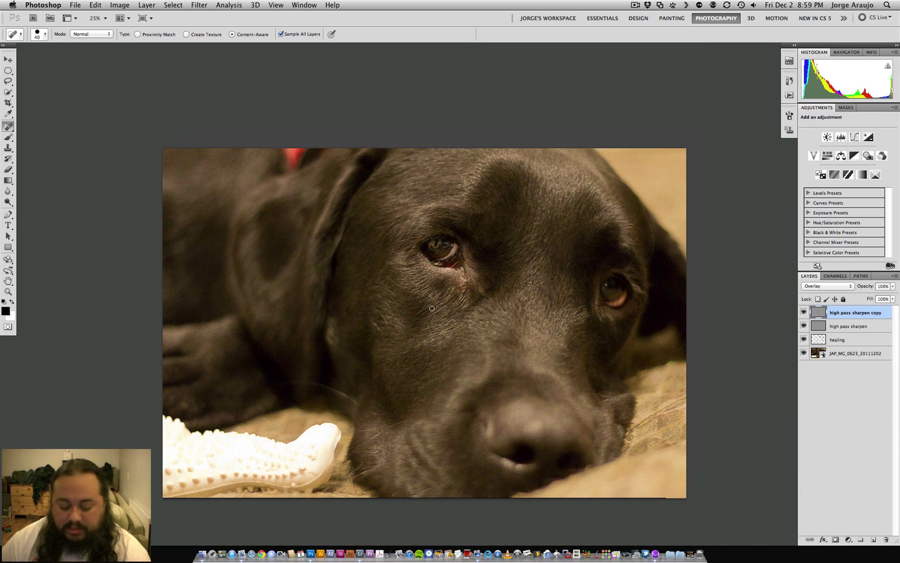
Step: Examine the doubled sharpening up close around the dog's eye, ear and fur
key("super+plus")
key("super+plus")
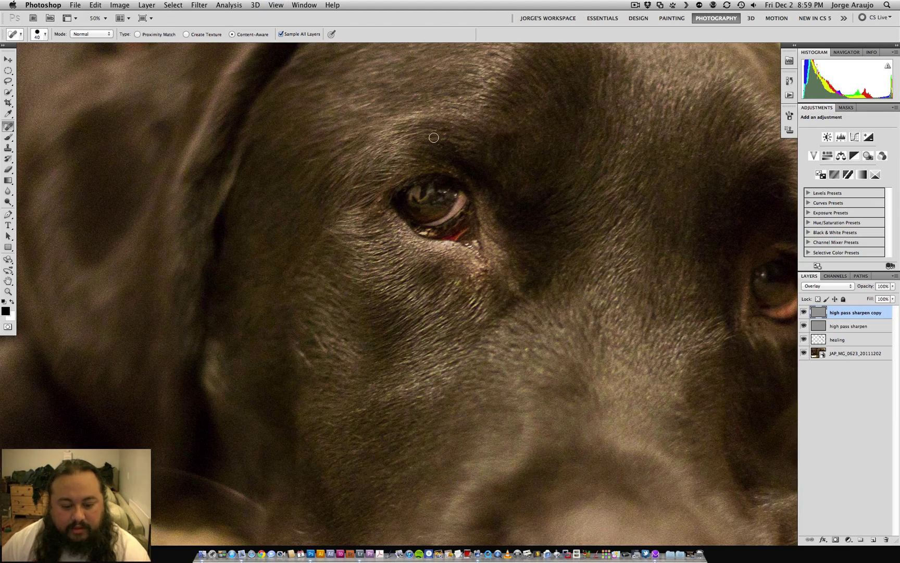
left_click_drag(513, 238, 376, 264)
left_click_drag(388, 221, 496, 337)
left_click_drag(125, 398, 245, 255)
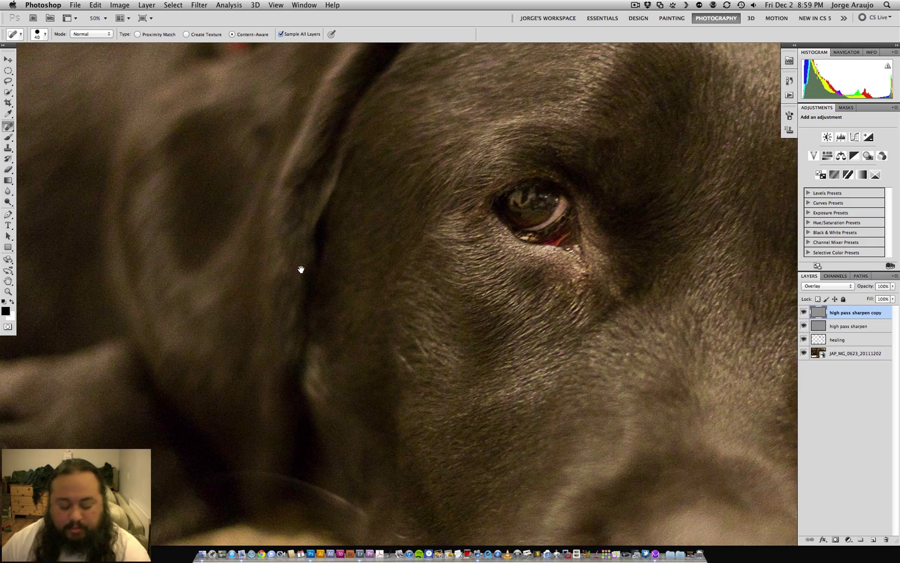
key("super+minus")
key("super+minus")
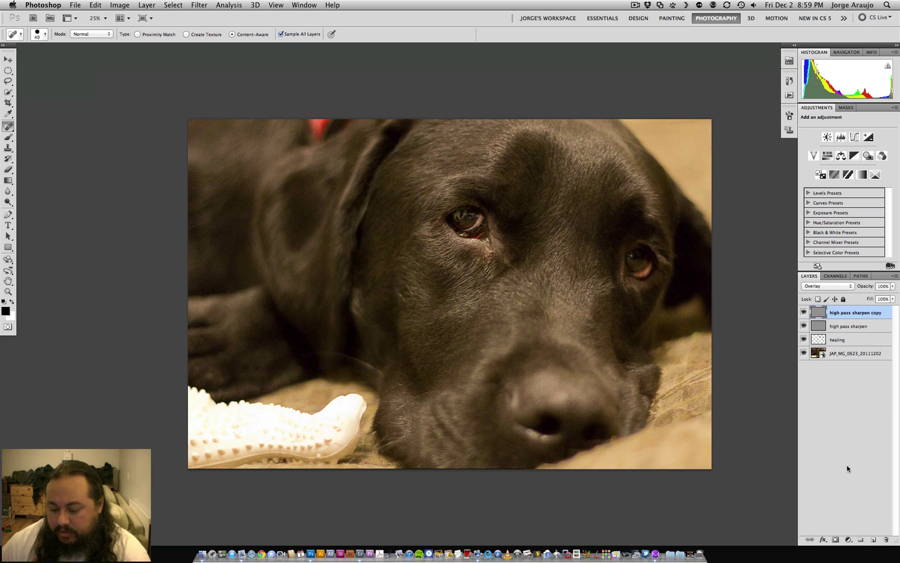
Step: Rename the original high pass sharpen layer as "high pass sharpen 100%"
double_click(871, 313)
double_click(860, 326)
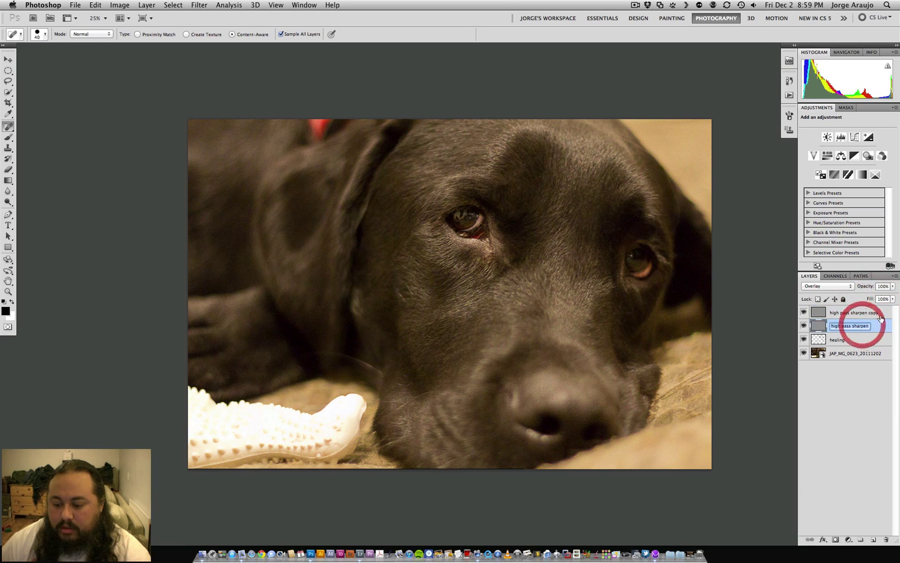
key("Right")
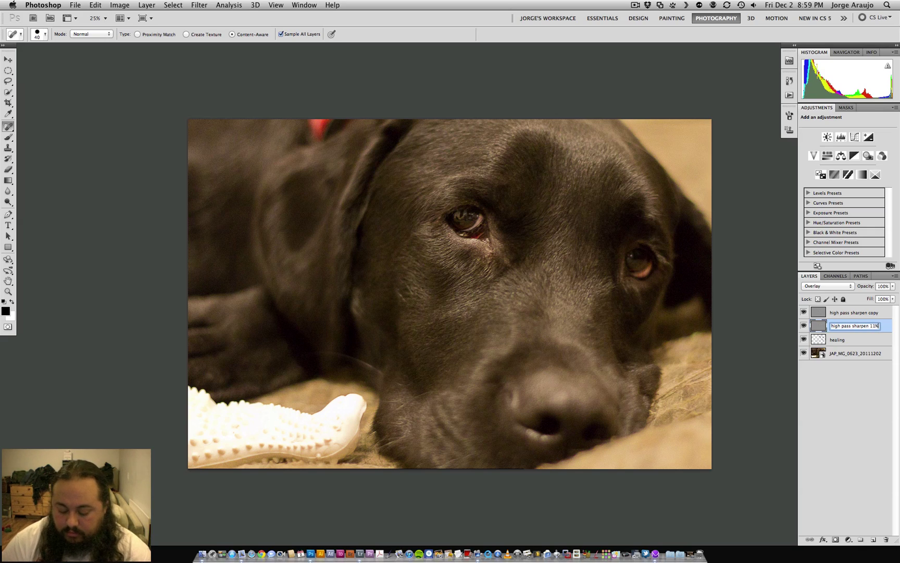
Step: Lower the duplicate sharpening layer's opacity to 50% and rename it "high pass sharpen 50%"
left_click(874, 313)
left_click(874, 315)
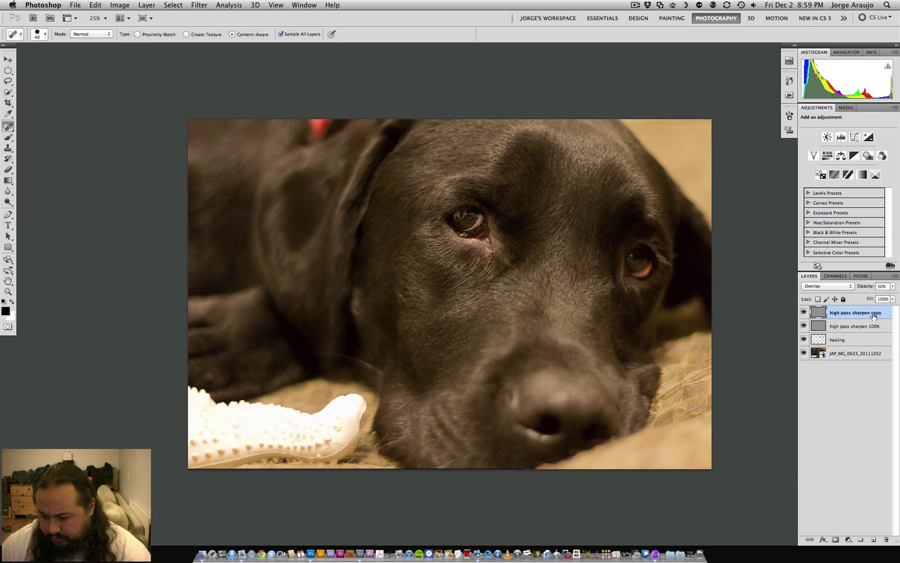
left_click(874, 315)
double_click(871, 313)
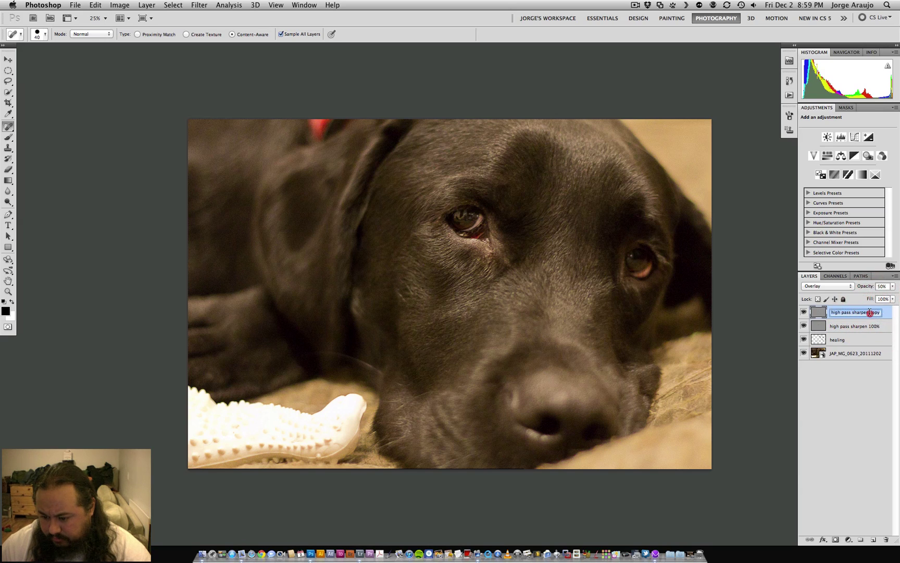
double_click(874, 312)
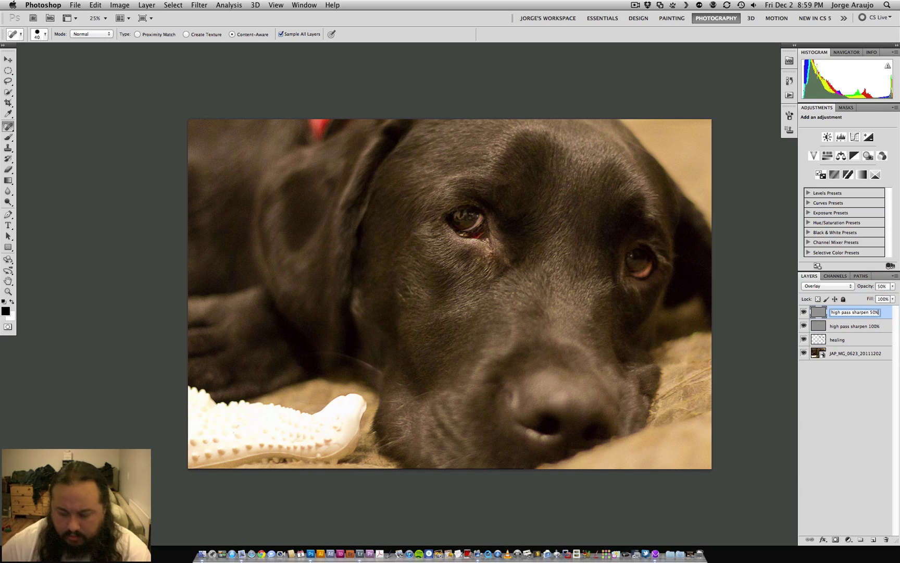
type("50%")
key("Return")
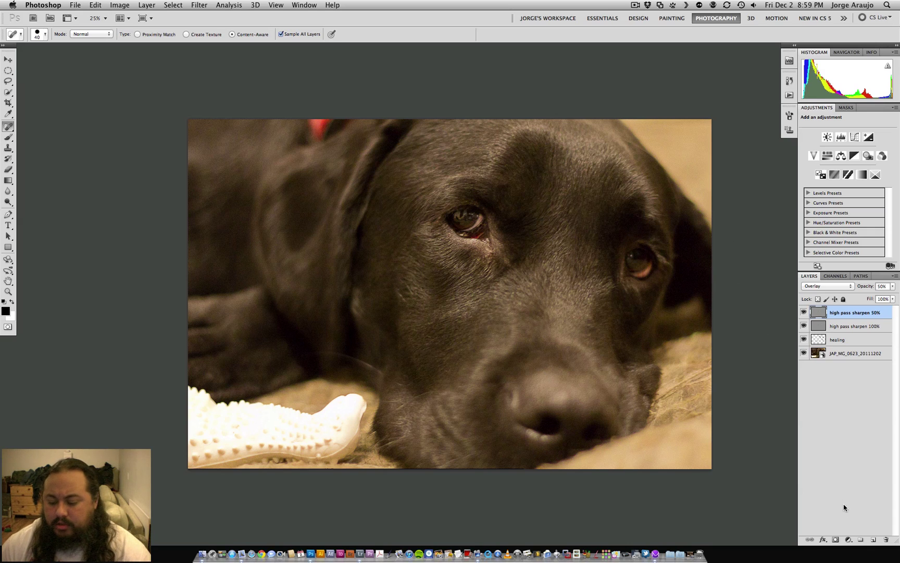
Step: Add a black-to-white Gradient Map adjustment layer on top and set its blend mode to Luminosity
left_click(849, 540)
left_click(857, 514)
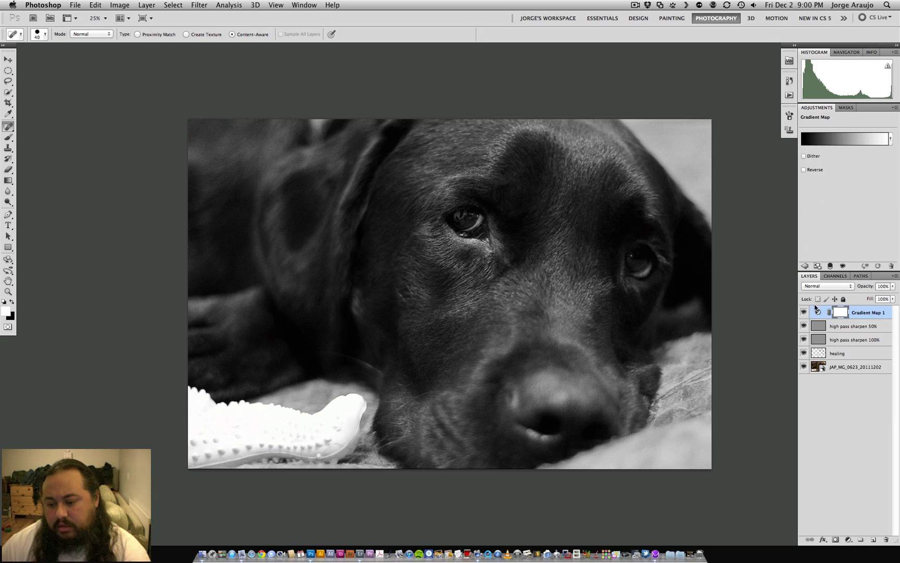
left_click(824, 289)
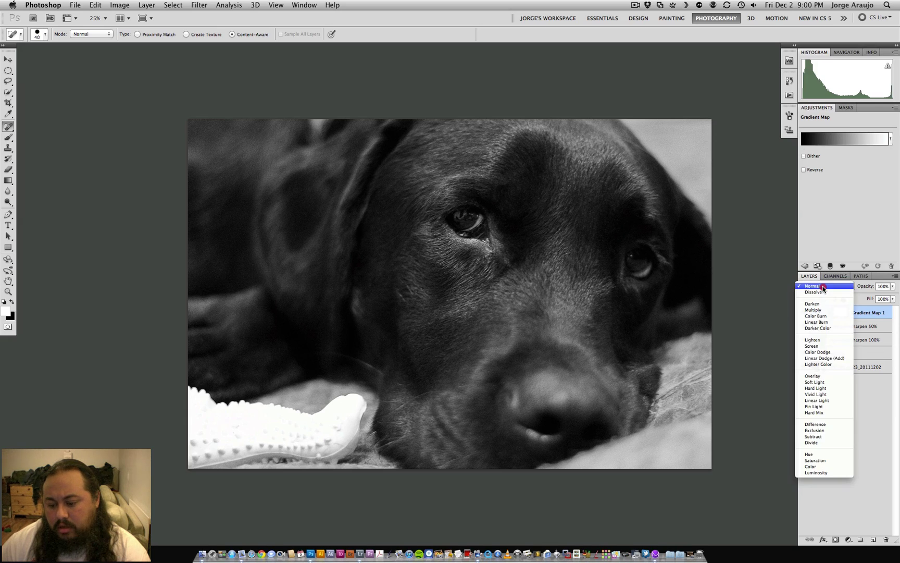
left_click(814, 472)
Step: Compare the photo's contrast with the Gradient Map layer hidden and shown
left_click(804, 313)
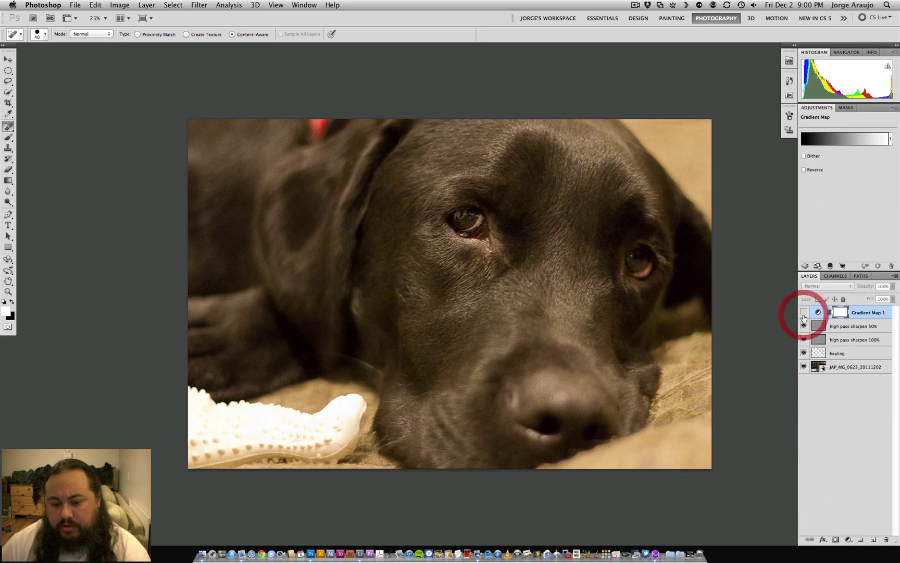
left_click(804, 314)
left_click(803, 314)
left_click(802, 314)
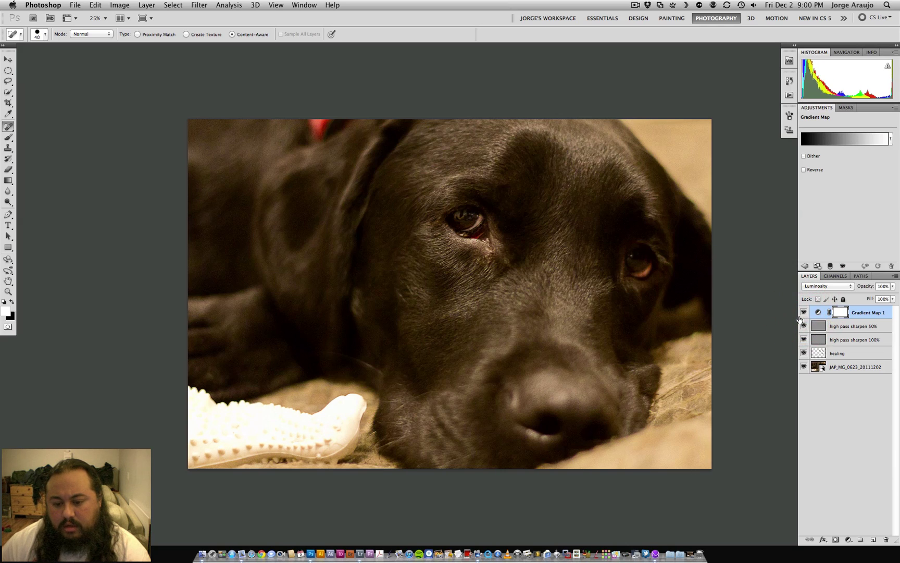
left_click(803, 313)
left_click(804, 313)
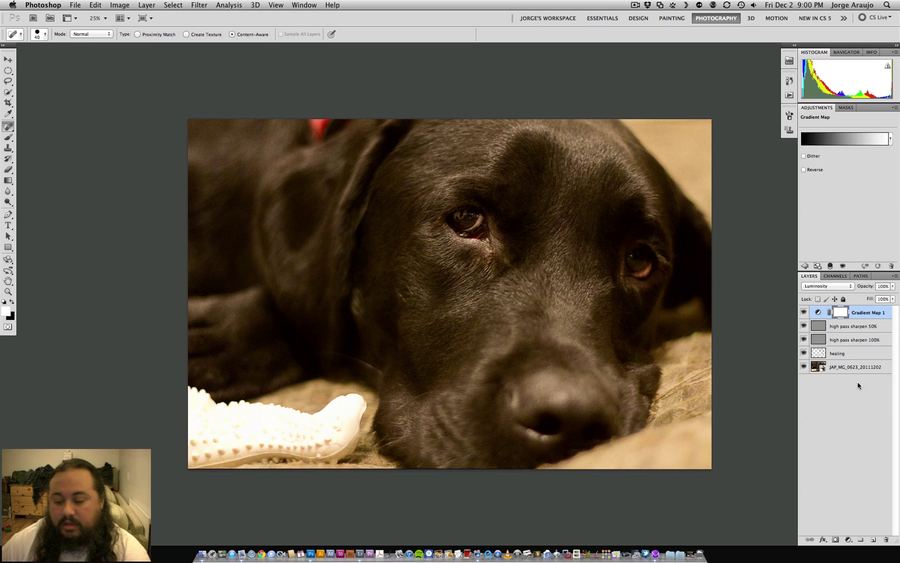
Step: Add a Black & White adjustment layer above the Gradient Map, trying the automatic mix before restoring the default one
left_click(848, 540)
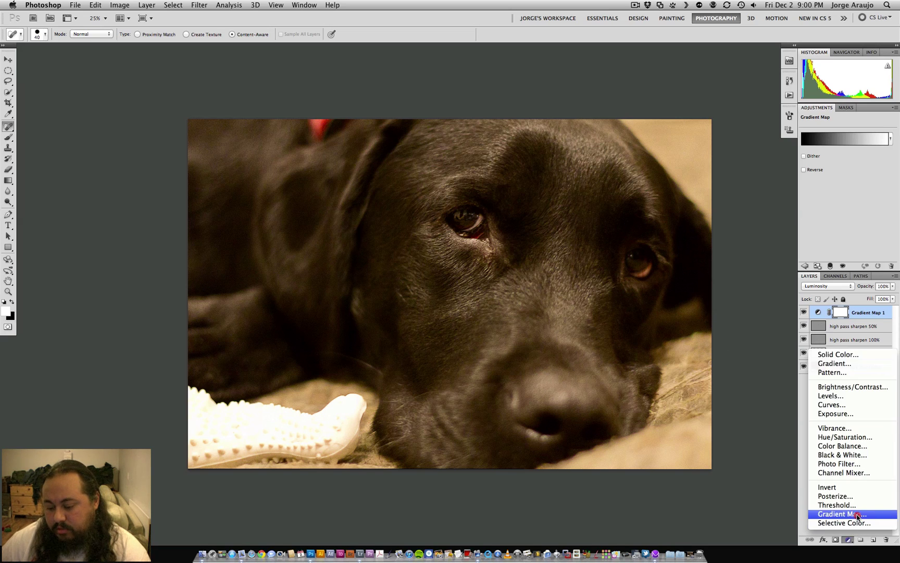
left_click(857, 454)
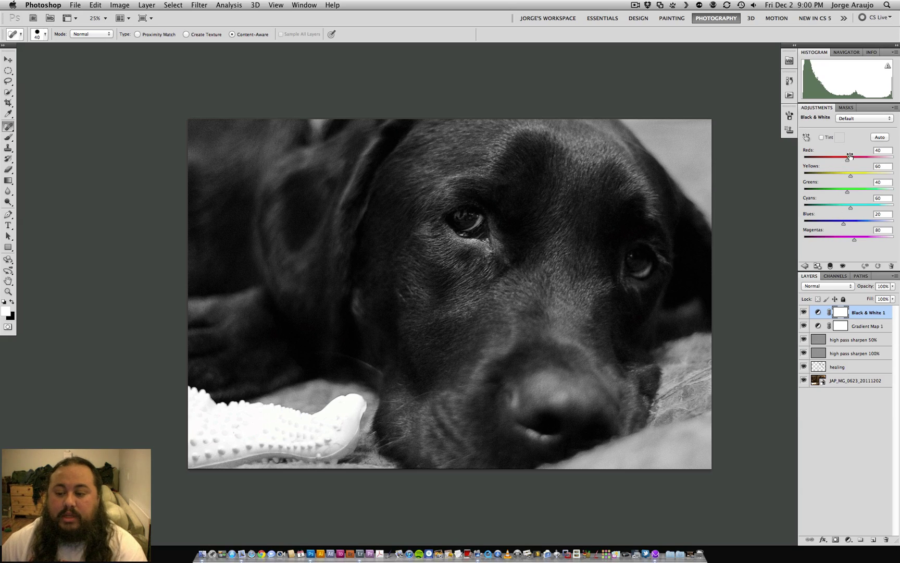
left_click(879, 138)
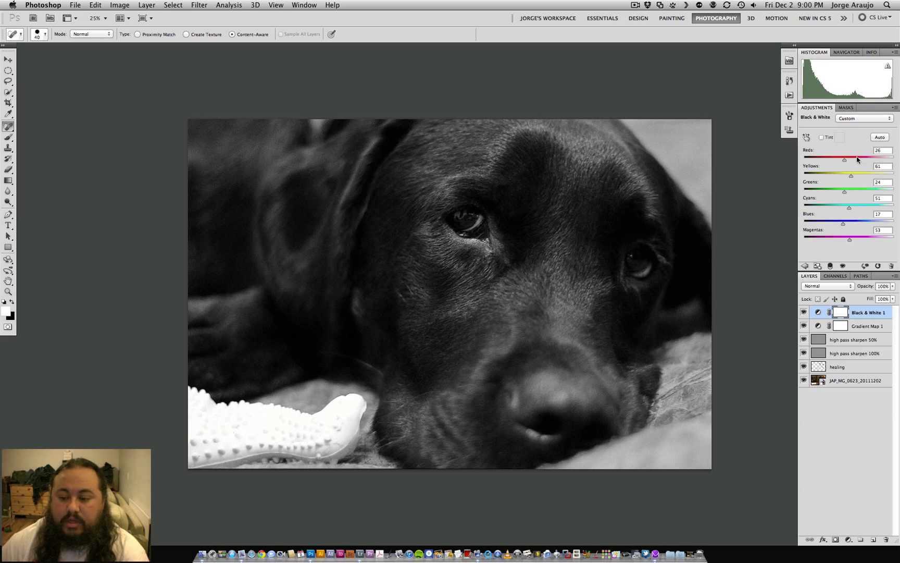
key("super+z")
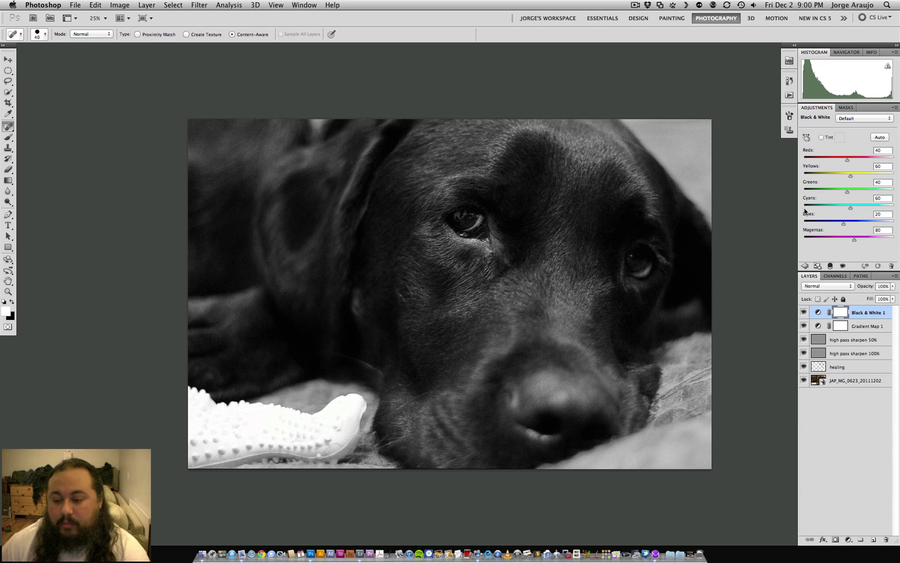
Step: Adjust the Black & White mix to reds 85, yellows 59 and cyans 41, checking the grain around the dog's eye
left_click_drag(847, 162, 823, 242)
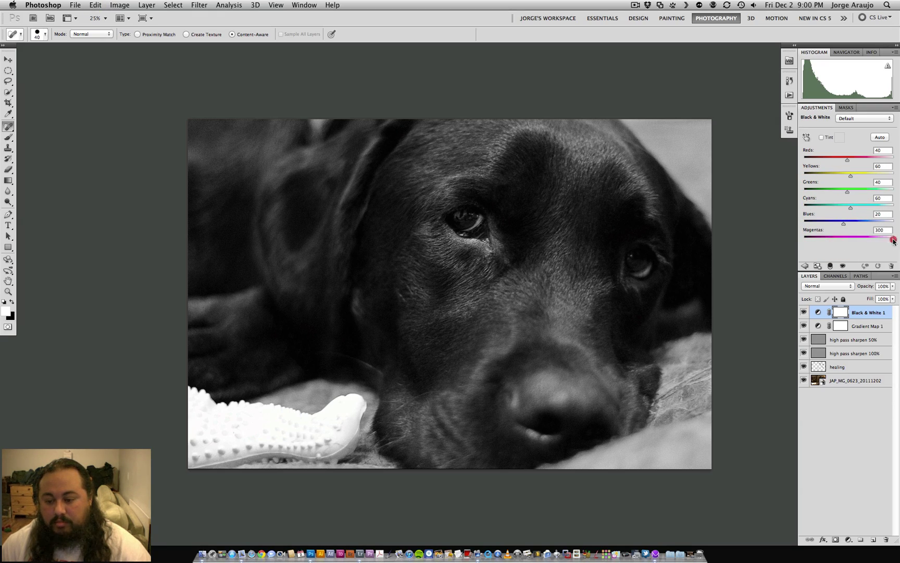
left_click_drag(893, 240, 855, 239)
left_click_drag(845, 178, 864, 162)
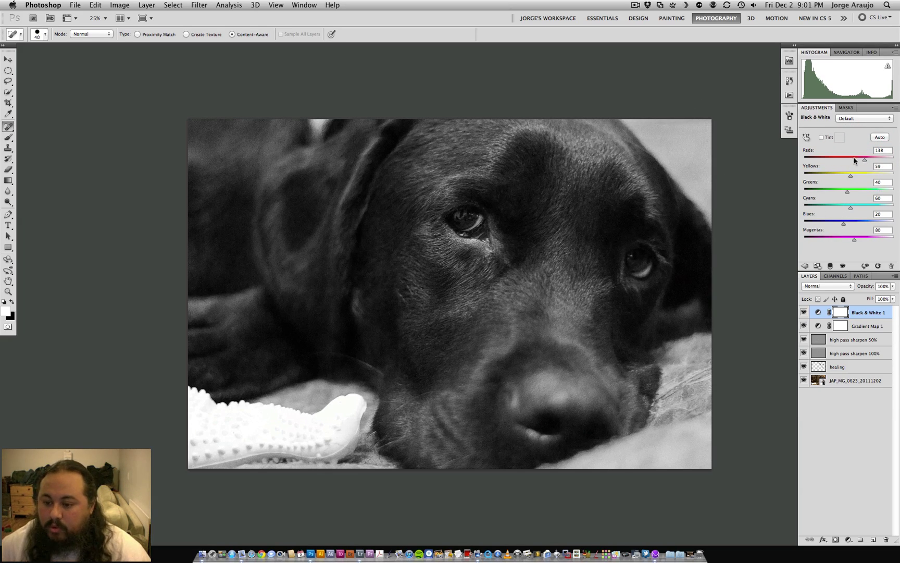
mouse_move(852, 209)
left_mouse_down()
mouse_move(862, 208)
mouse_move(847, 207)
left_mouse_up()
key("super+equal")
left_click_drag(548, 201, 462, 321)
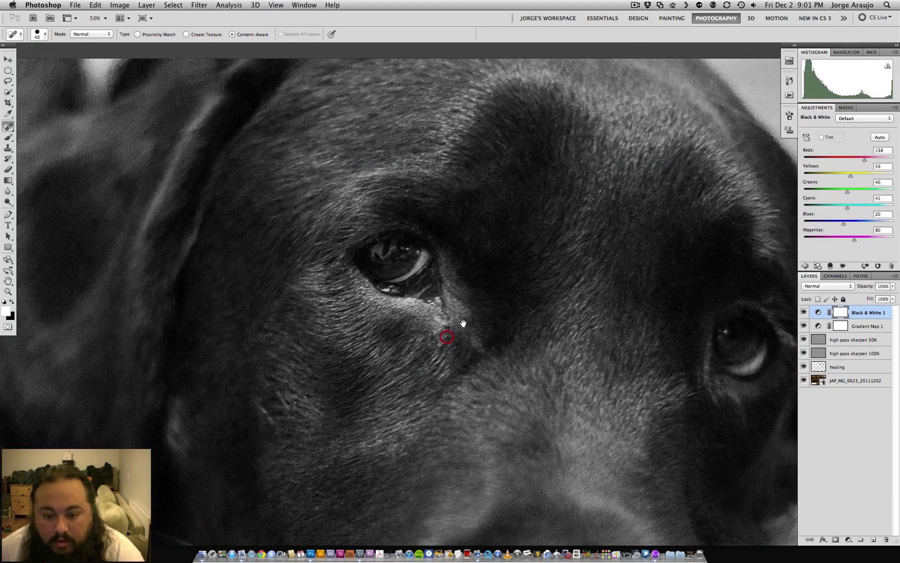
left_click(856, 158)
key("super+minus")
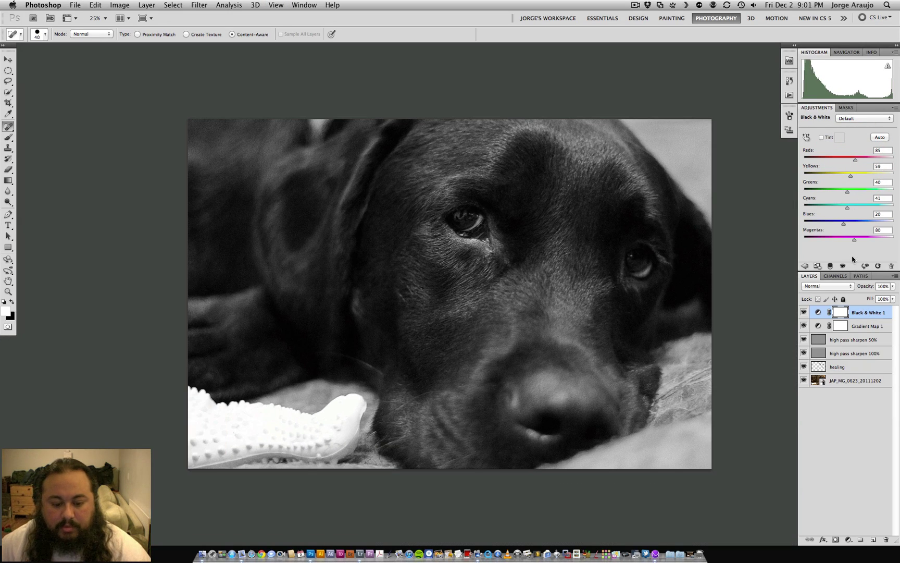
Step: Add a Curves adjustment layer directly above the high pass sharpen 50% layer
left_click(858, 342)
left_click(849, 540)
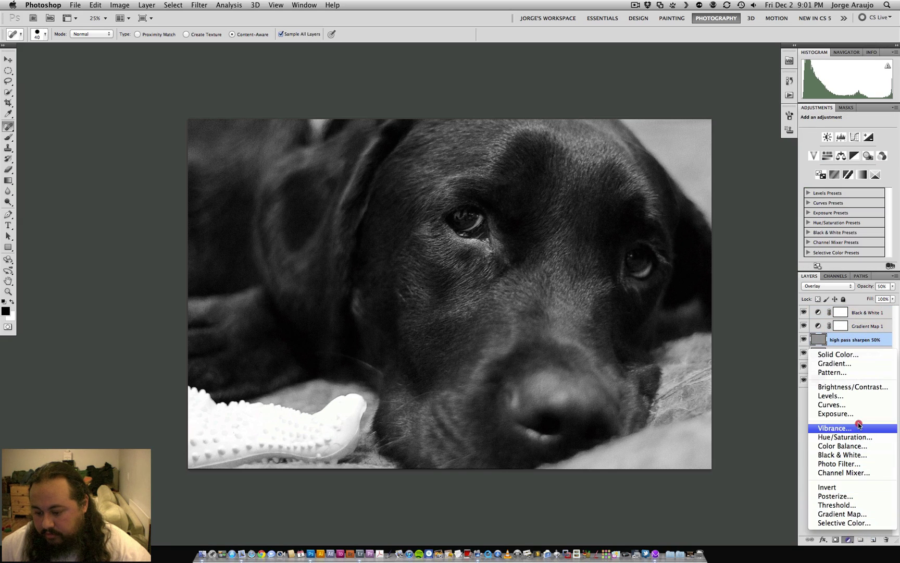
left_click(857, 401)
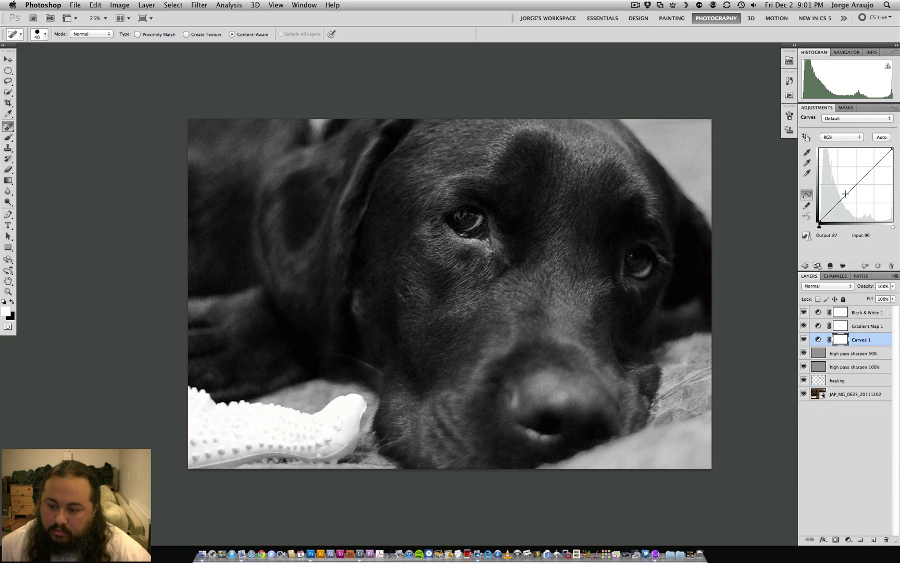
Step: Shape the RGB curve for more contrast, with a lower point near input 88, output 93 and an upper point at input 163, output 205
left_click_drag(851, 191, 845, 191)
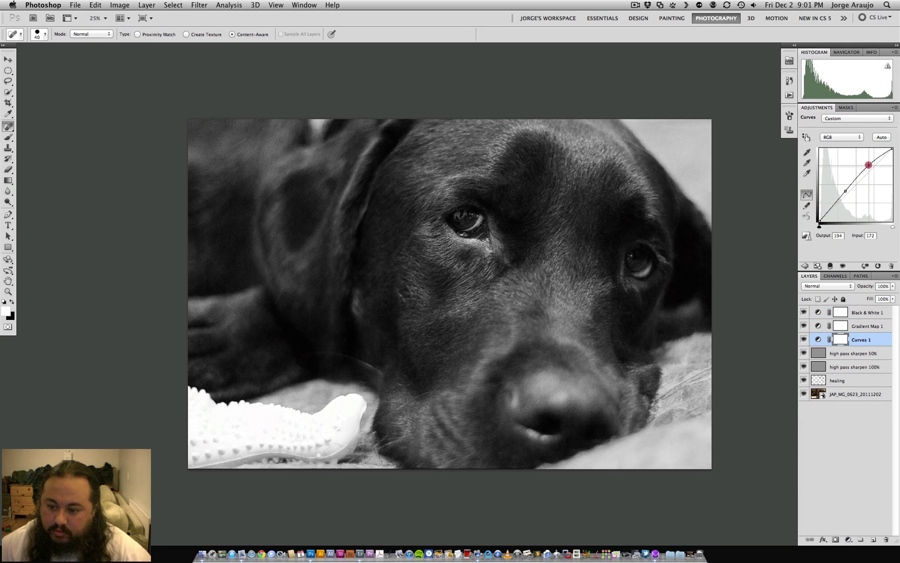
left_click_drag(867, 172, 847, 193)
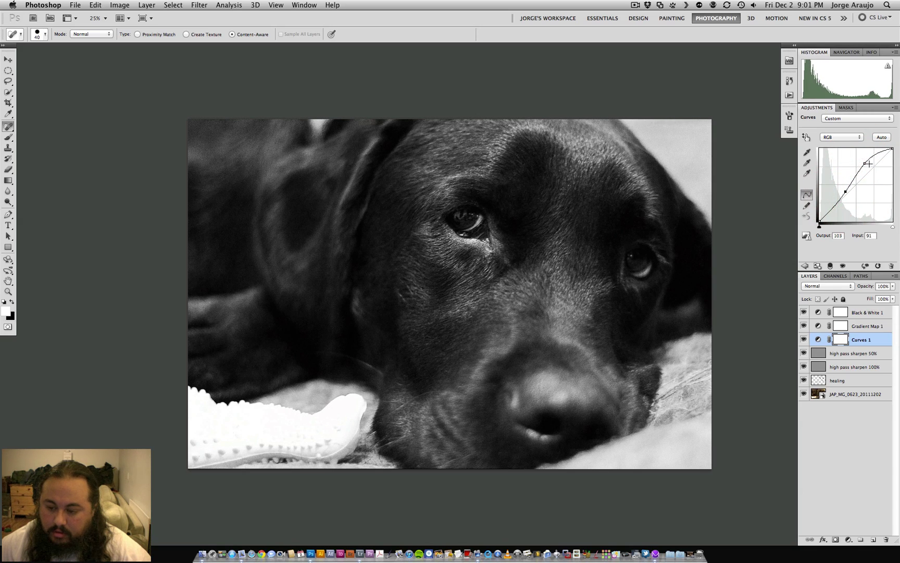
left_click(865, 163)
left_click_drag(846, 192, 846, 193)
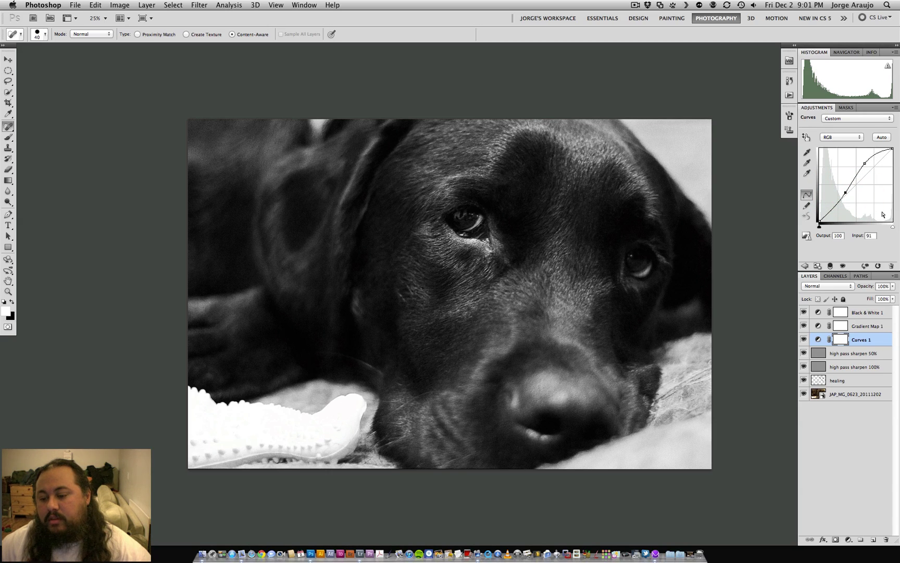
mouse_move(846, 193)
left_mouse_down()
mouse_move(848, 207)
mouse_move(845, 196)
left_mouse_up()
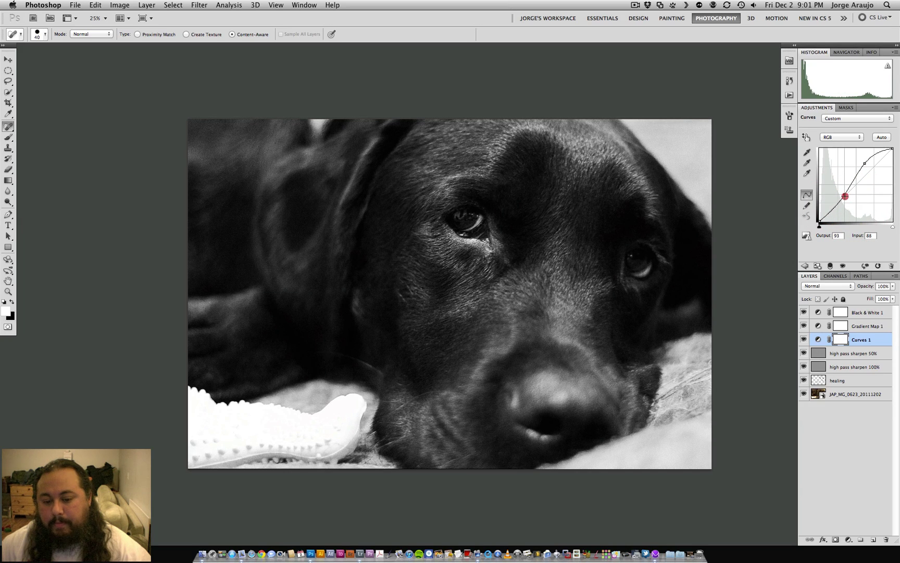
left_click(866, 162)
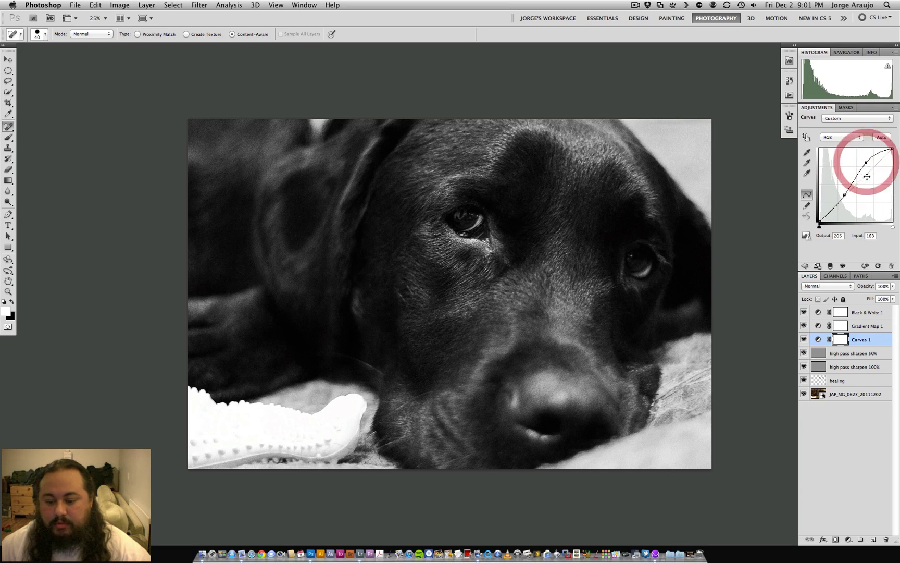
Step: Add an Exposure adjustment layer above the first Curves layer with exposure +0.58 and gamma correction 0.91
left_click(849, 539)
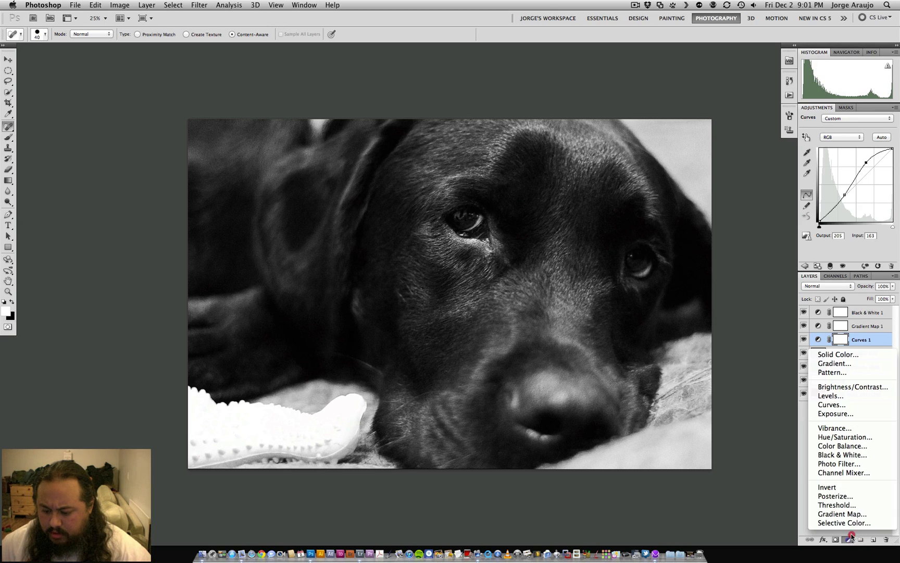
left_click(847, 413)
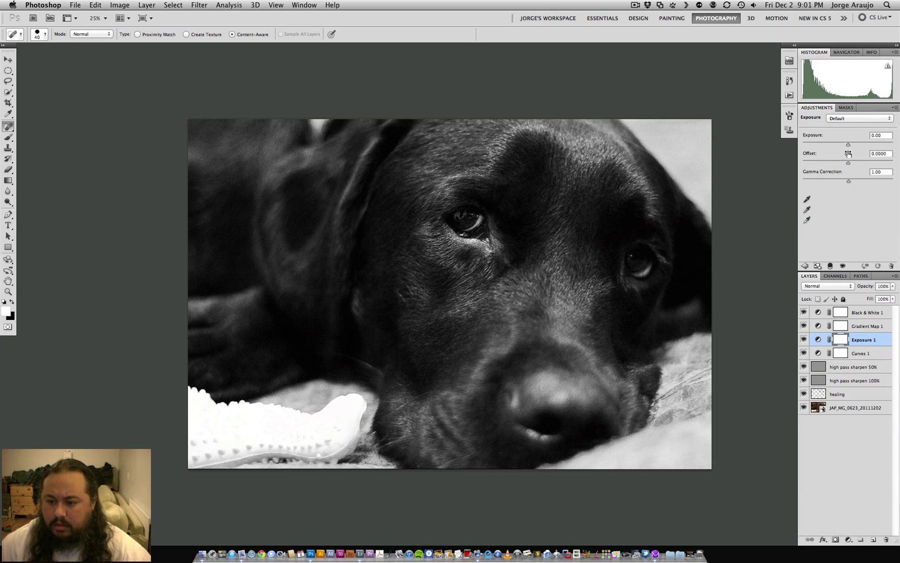
mouse_move(848, 145)
left_mouse_down()
mouse_move(856, 165)
mouse_move(848, 162)
left_mouse_up()
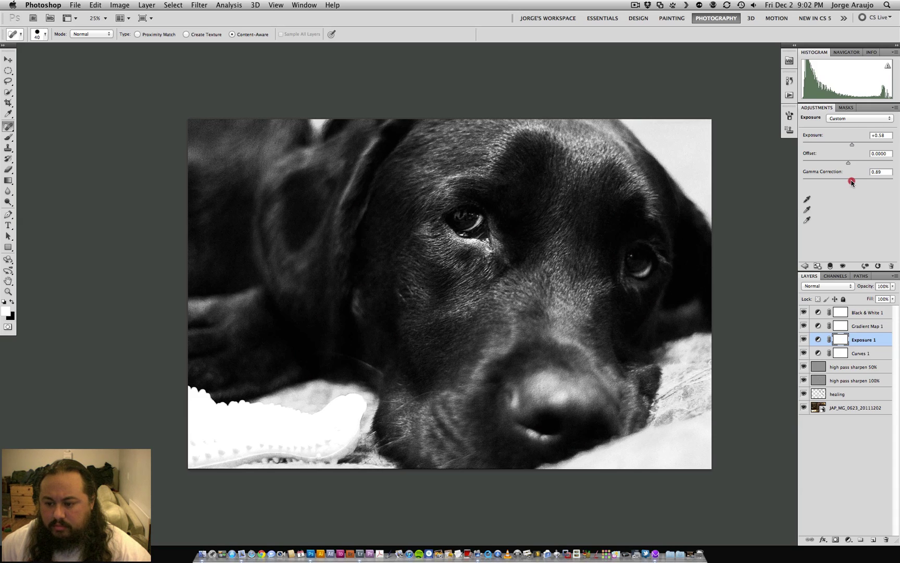
left_click_drag(852, 182, 851, 181)
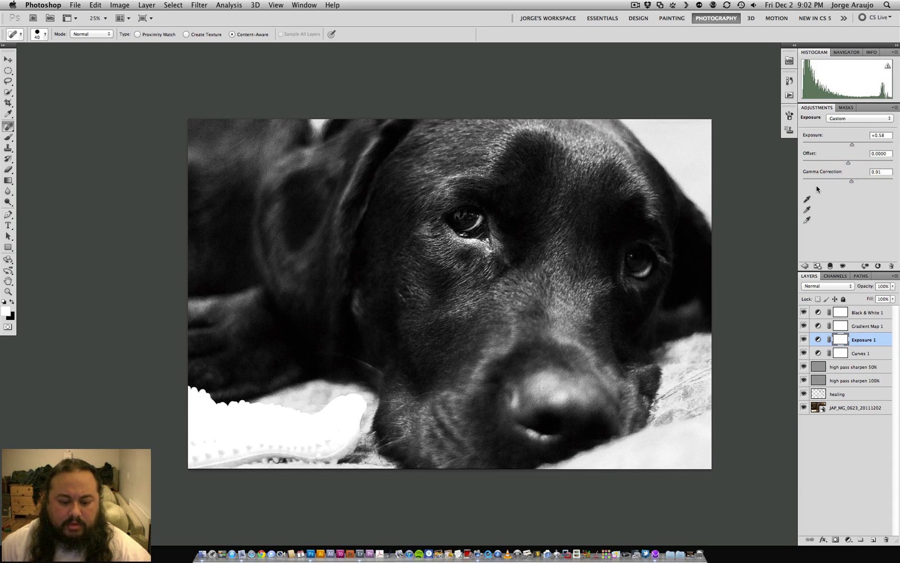
key("super+z")
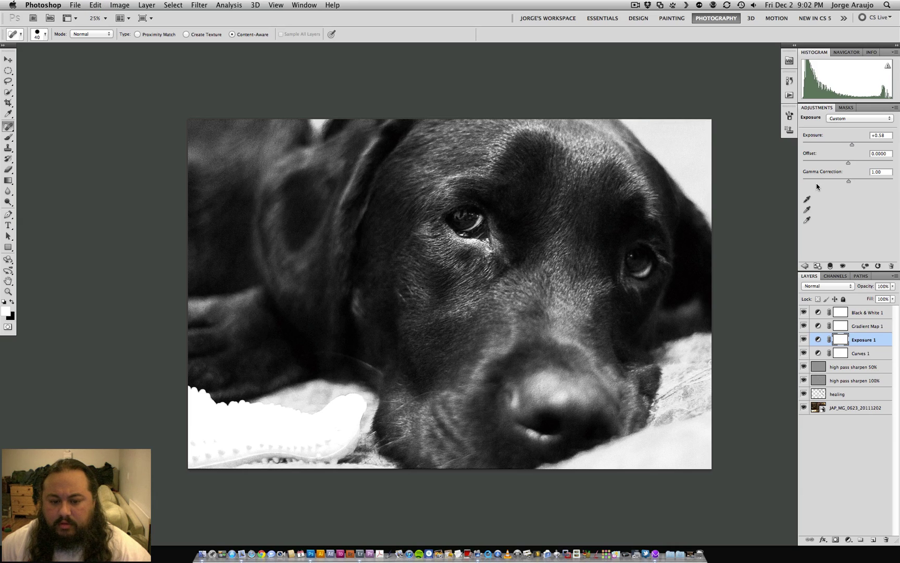
key("super+z")
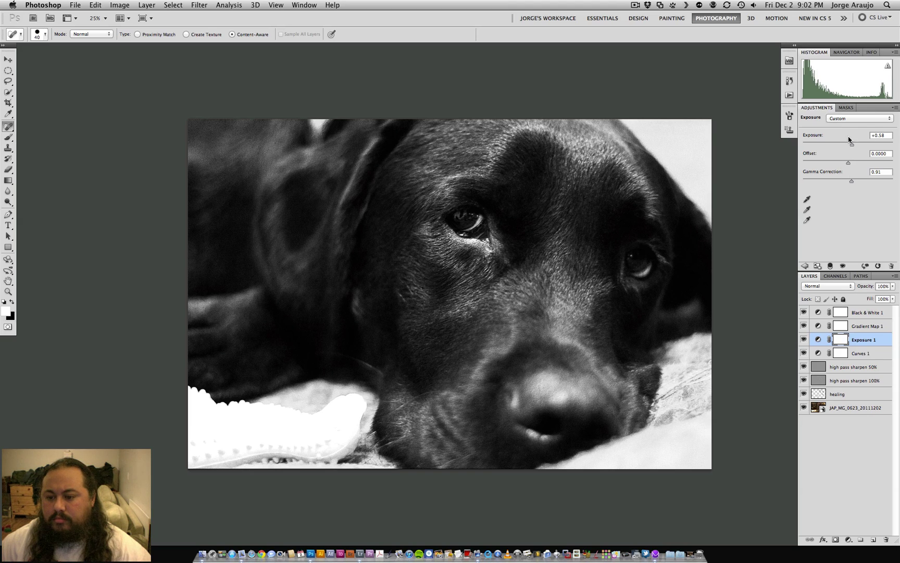
Step: Compare the image with and without the Gradient Map and Black & White adjustment layers
left_click(805, 325)
left_click(805, 325)
left_click(805, 311)
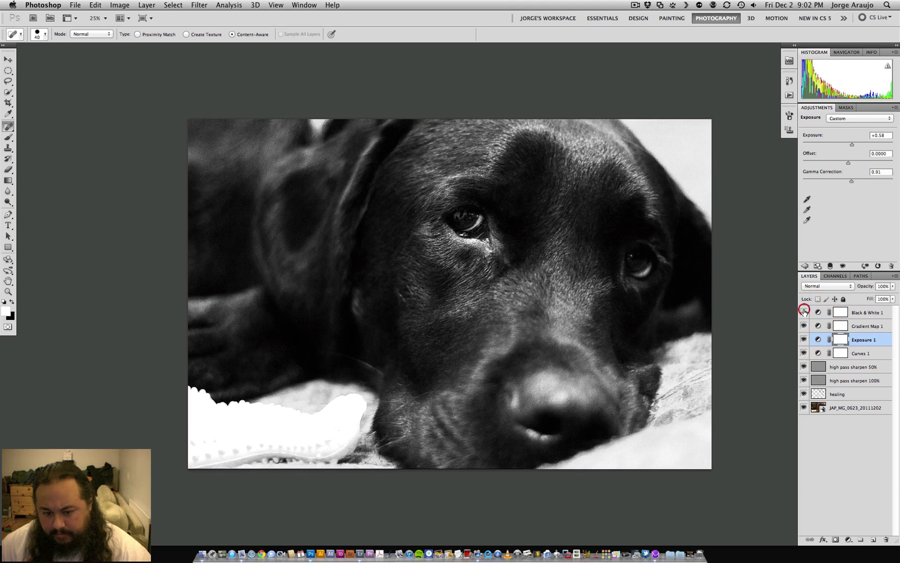
left_click(804, 312)
left_click(804, 312)
left_click(804, 311)
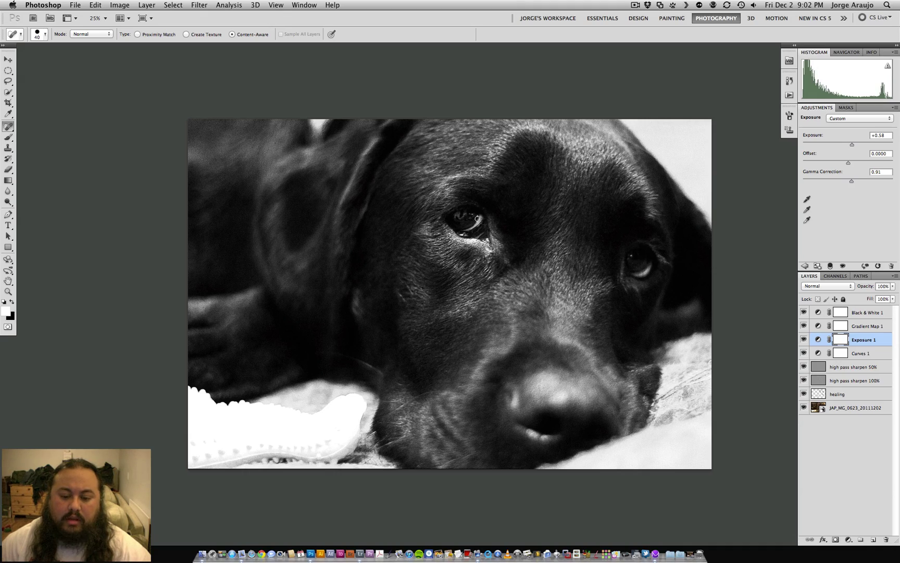
Step: Add a Curves adjustment layer above the Black & White layer and brighten it strongly with a point at input 121, output 224
key("super+equal")
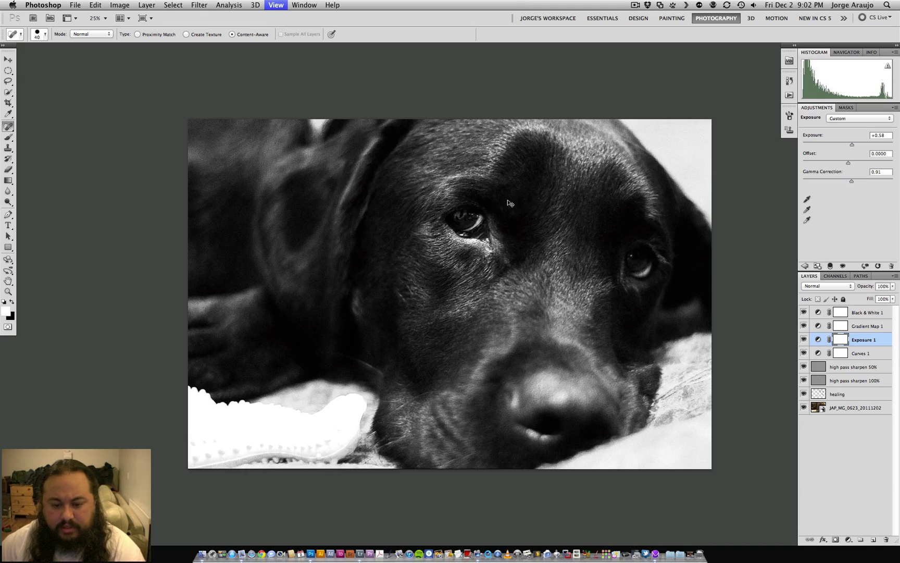
left_click_drag(518, 198, 491, 264)
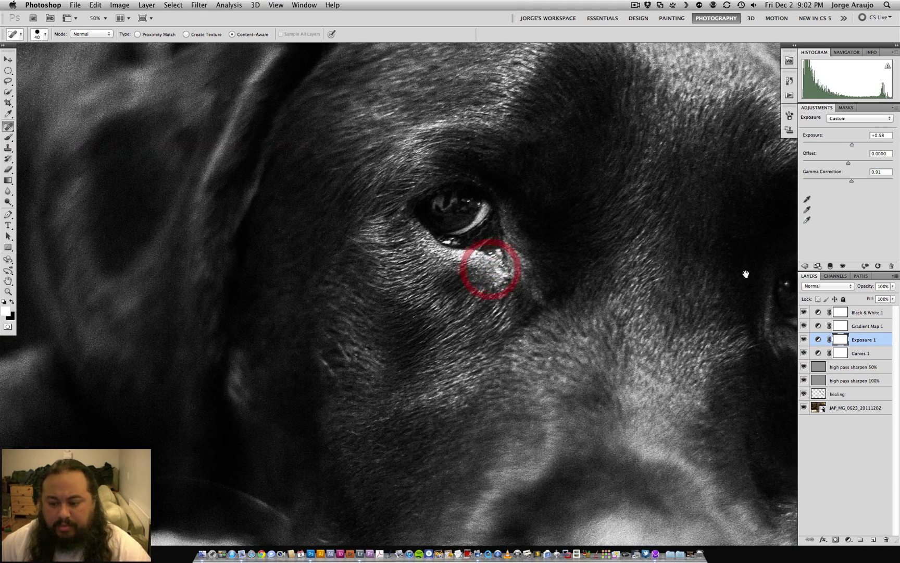
left_click(861, 312)
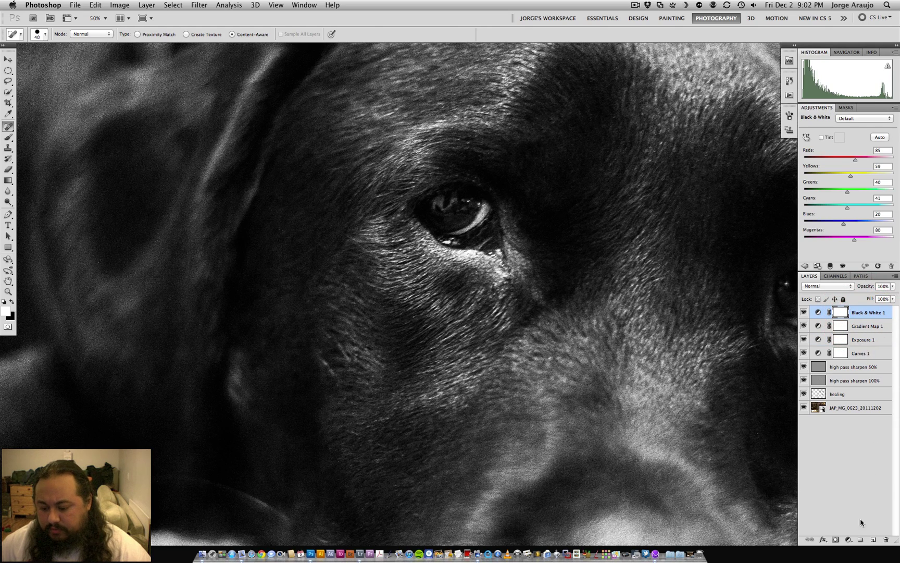
left_click(849, 541)
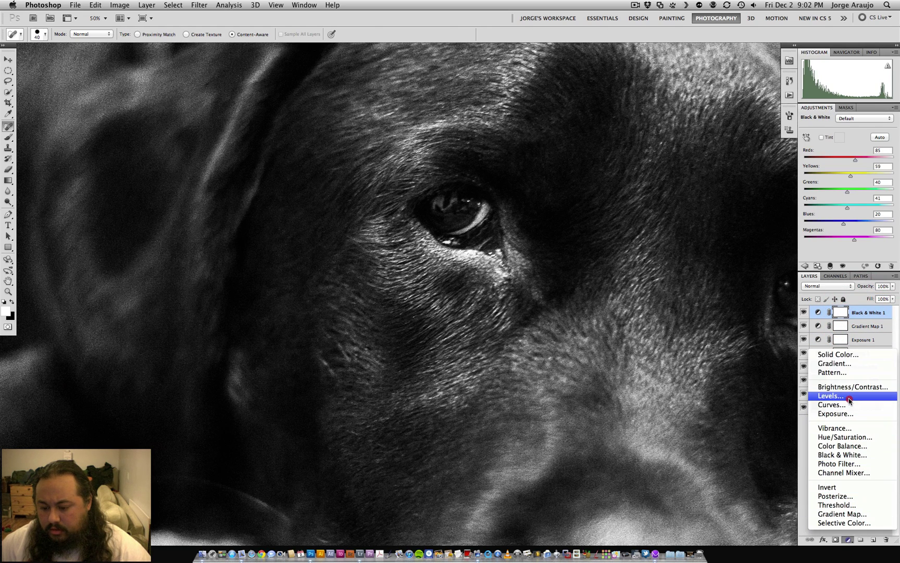
left_click(833, 405)
left_click_drag(857, 183, 854, 157)
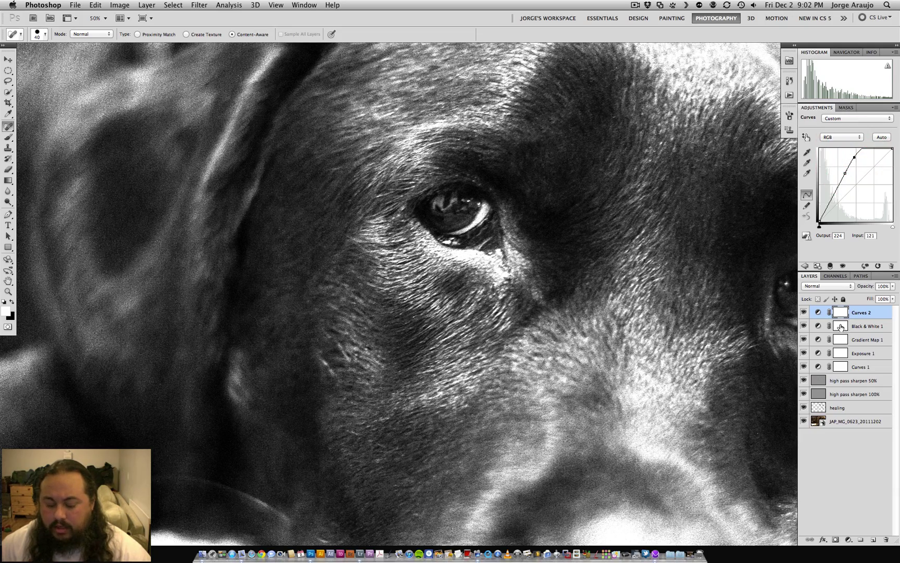
Step: Invert the new Curves layer's mask to black to hide the brightening, and compare with the layer off and on
key("super+i")
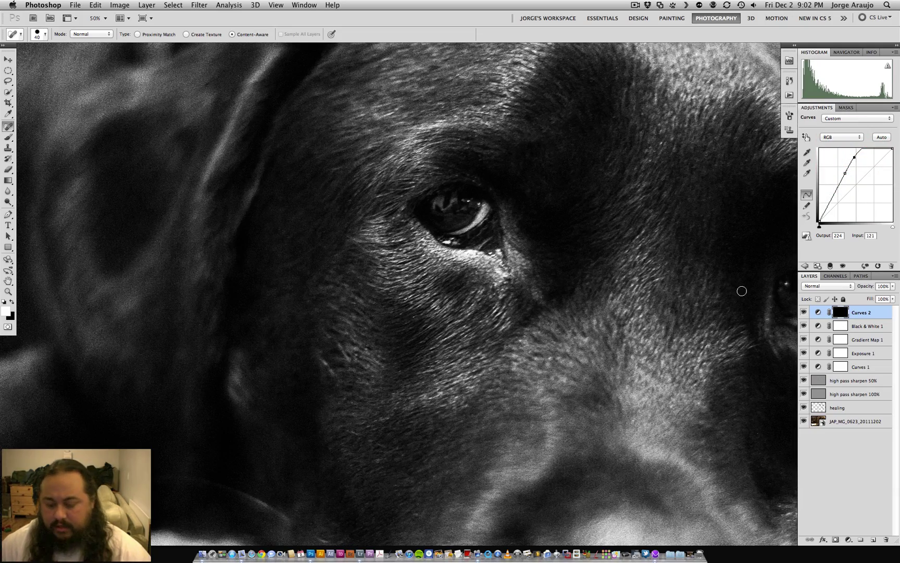
key("super+minus")
key("super+minus")
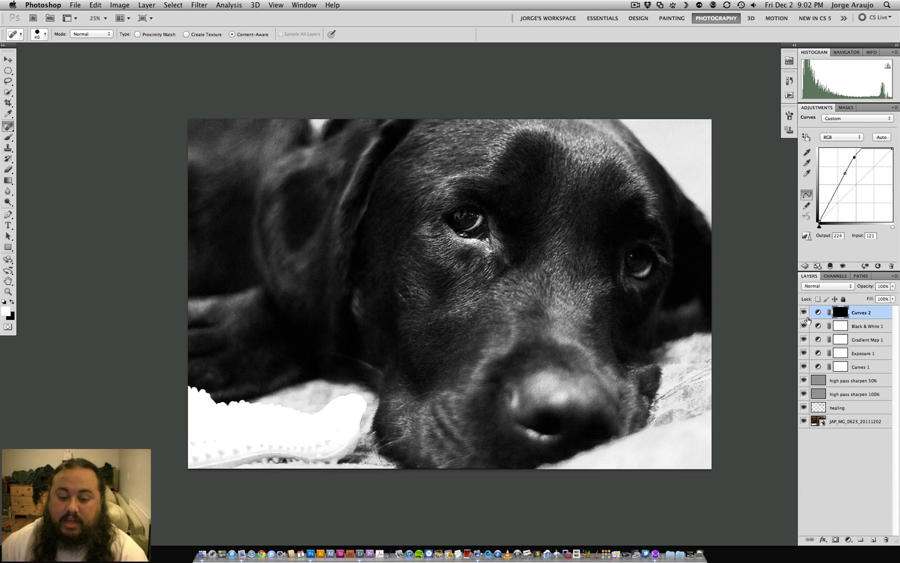
left_click(804, 313)
left_click(804, 312)
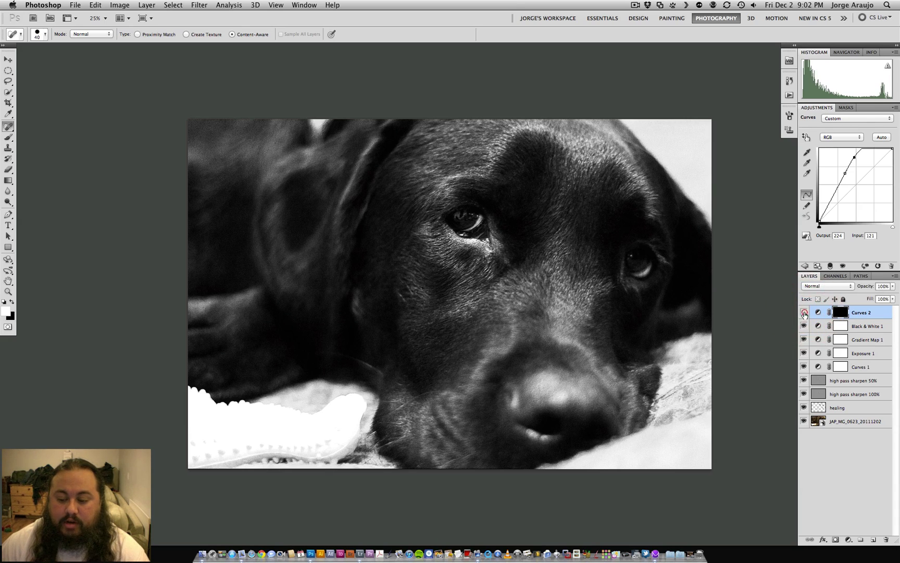
left_click(804, 312)
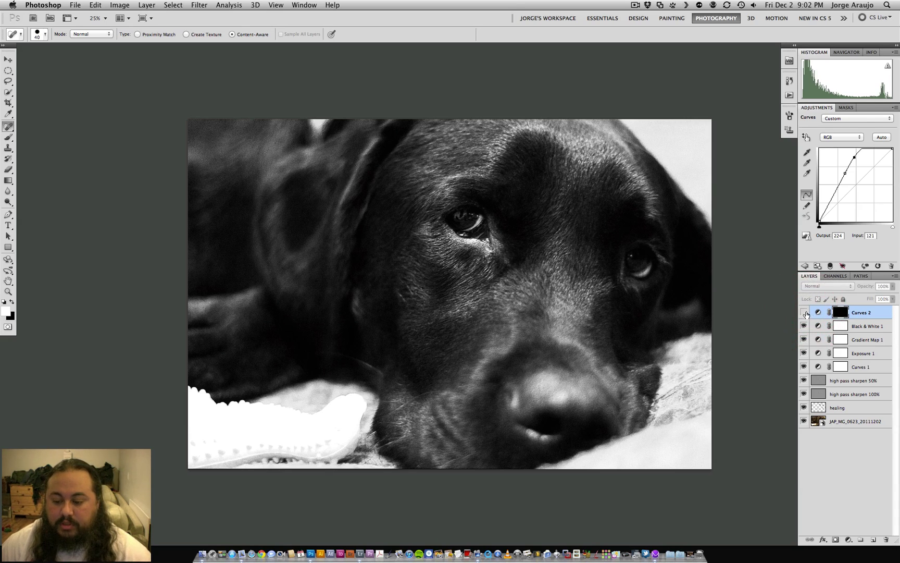
left_click(806, 313)
Step: Paint white on the Curves 2 mask over both of the dog's eyes with the Brush at 5% flow to brighten them
key("super+equal")
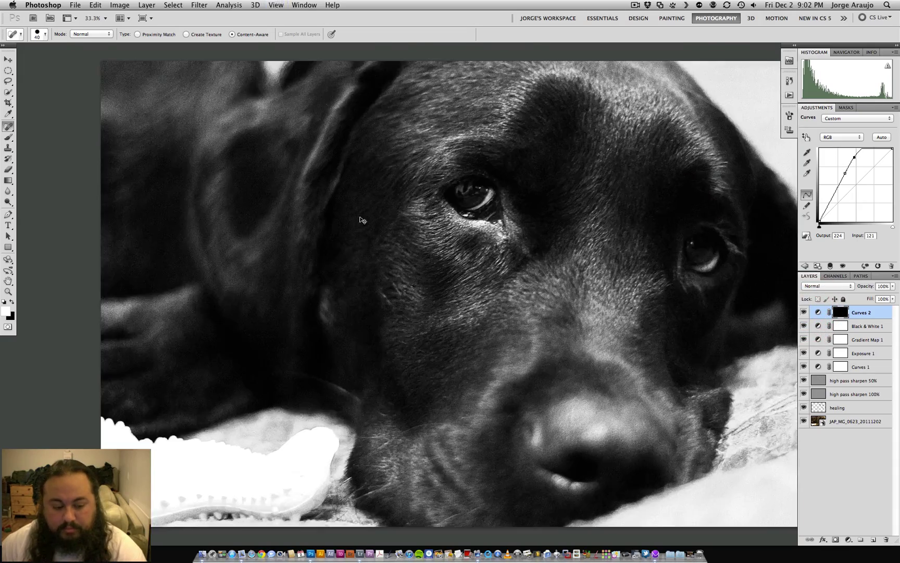
key("super+equal")
key("super+equal")
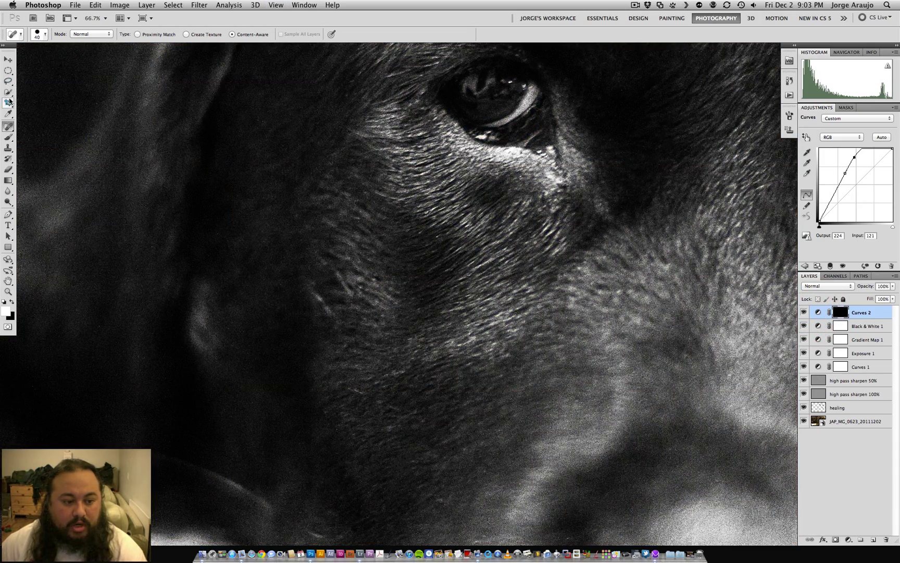
left_click(8, 137)
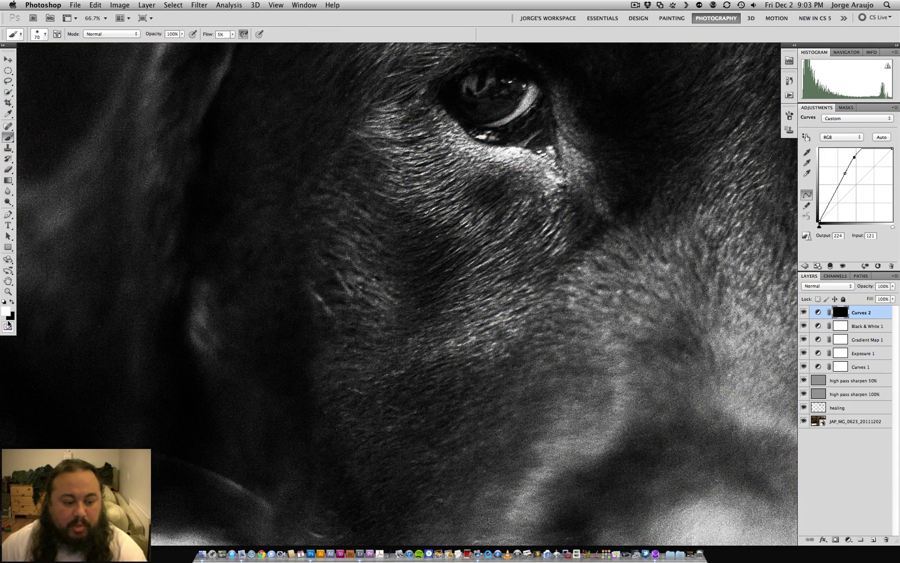
key("super+equal")
left_click_drag(497, 117, 360, 402)
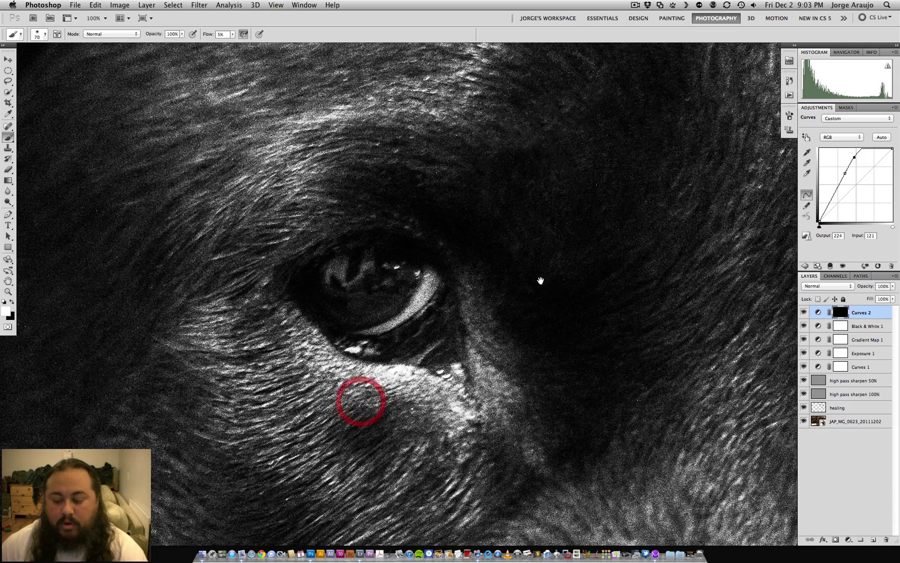
mouse_move(415, 302)
left_mouse_down()
mouse_move(408, 283)
mouse_move(380, 306)
mouse_move(341, 313)
mouse_move(406, 281)
mouse_move(387, 299)
mouse_move(340, 308)
mouse_move(394, 304)
mouse_move(395, 322)
mouse_move(371, 329)
mouse_move(423, 292)
mouse_move(349, 291)
mouse_move(331, 311)
mouse_move(313, 311)
mouse_move(310, 296)
mouse_move(375, 279)
mouse_move(383, 264)
mouse_move(354, 306)
mouse_move(346, 303)
mouse_move(386, 284)
mouse_move(334, 263)
mouse_move(380, 268)
mouse_move(322, 299)
mouse_move(387, 284)
mouse_move(363, 308)
mouse_move(375, 311)
mouse_move(395, 288)
left_mouse_up()
key("space")
mouse_move(663, 342)
left_mouse_down()
mouse_move(545, 365)
mouse_move(496, 353)
mouse_move(380, 405)
mouse_move(523, 324)
mouse_move(486, 351)
mouse_move(488, 333)
mouse_move(524, 324)
mouse_move(485, 347)
mouse_move(505, 345)
mouse_move(471, 324)
mouse_move(481, 307)
mouse_move(474, 297)
mouse_move(463, 339)
mouse_move(483, 345)
mouse_move(553, 299)
mouse_move(506, 319)
mouse_move(540, 308)
mouse_move(484, 346)
left_mouse_up()
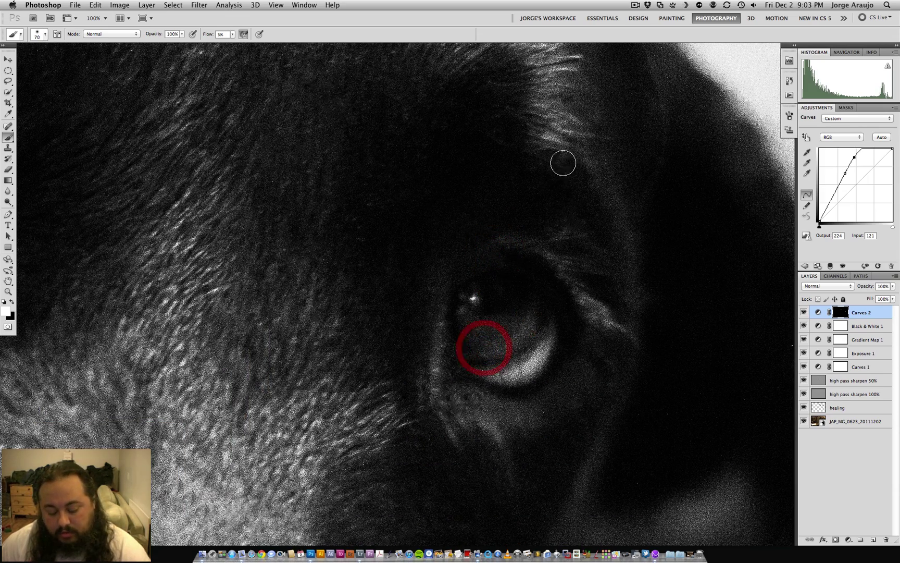
Step: Compare the dog's eyes with the Curves 2 layer hidden and shown, viewing the whole photo
key("super+minus")
key("super+minus")
key("super+minus")
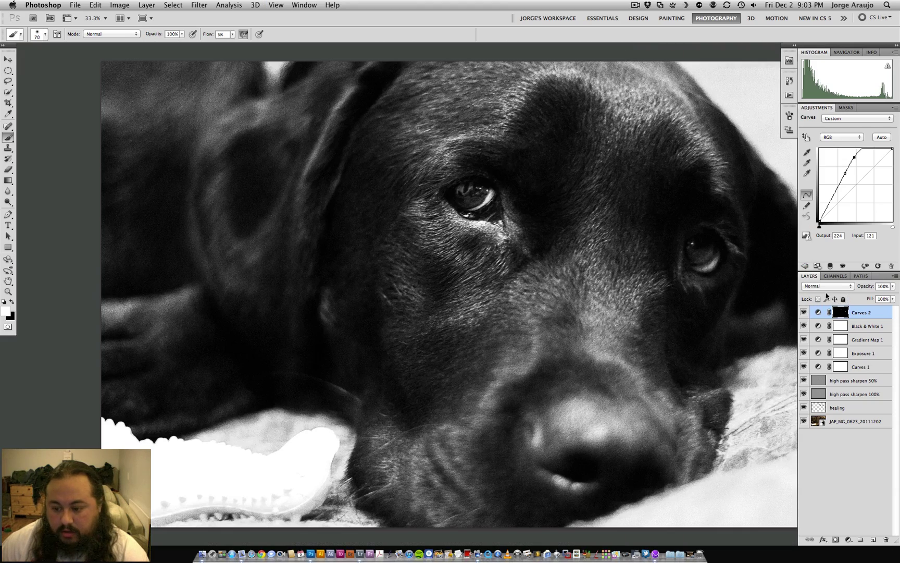
left_click(805, 314)
left_click(805, 313)
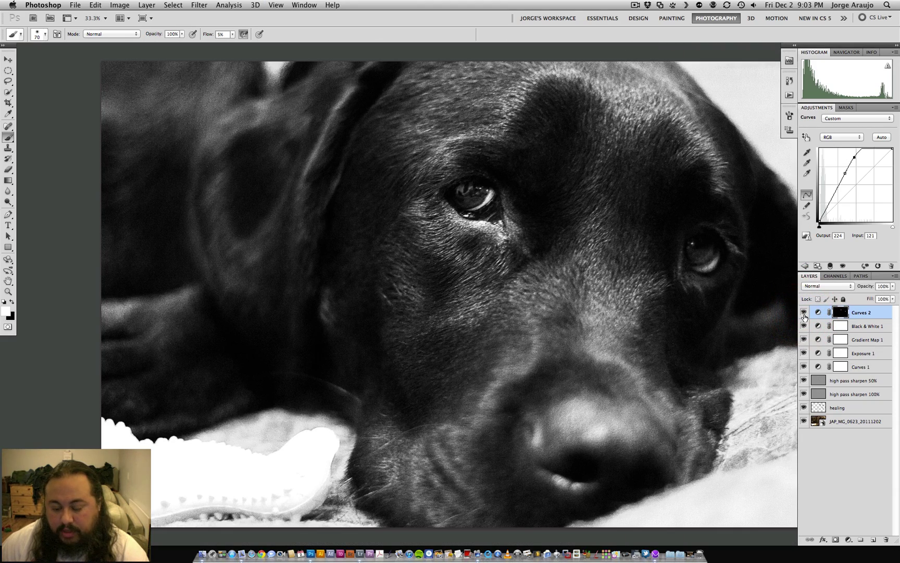
left_click(804, 313)
left_click(804, 314)
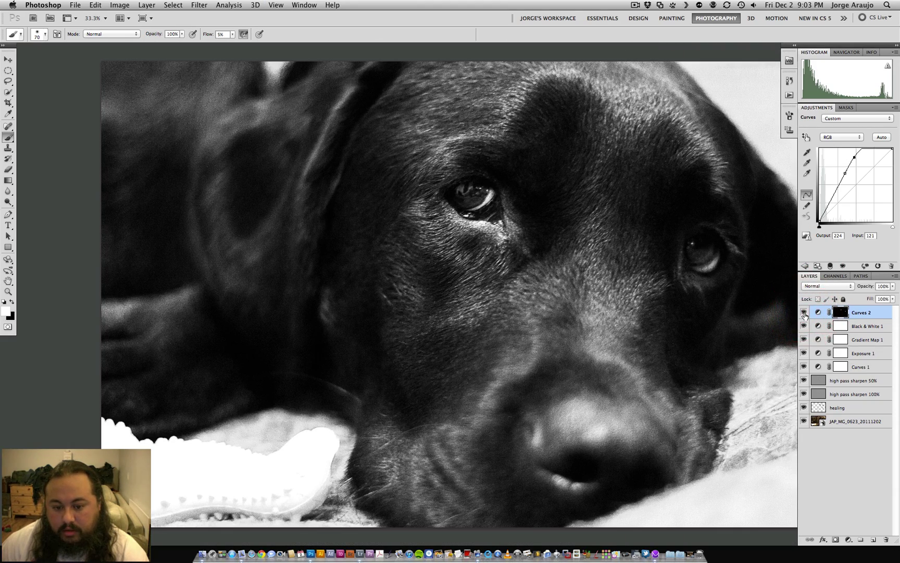
left_click(805, 314)
left_click(805, 314)
key("super+minus")
key("super+minus")
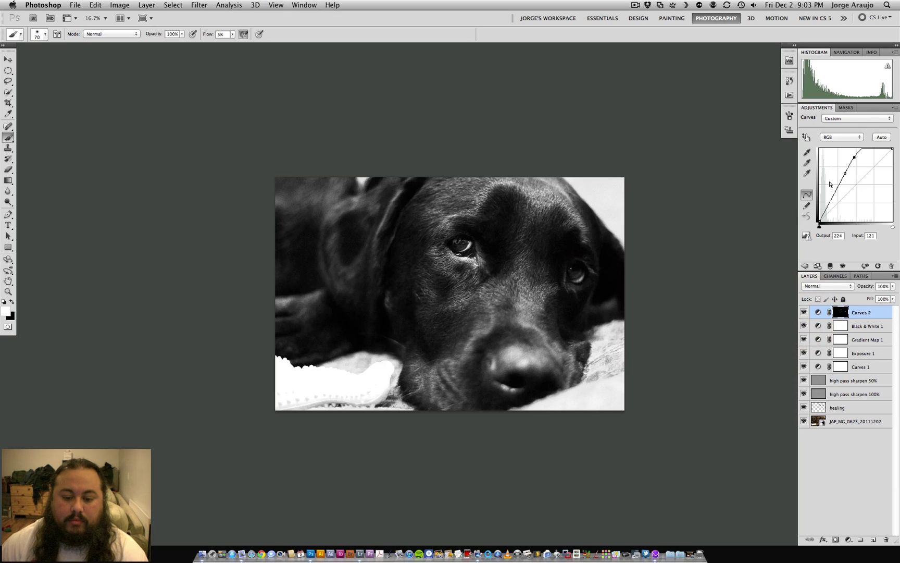
left_click(804, 313)
left_click(805, 314)
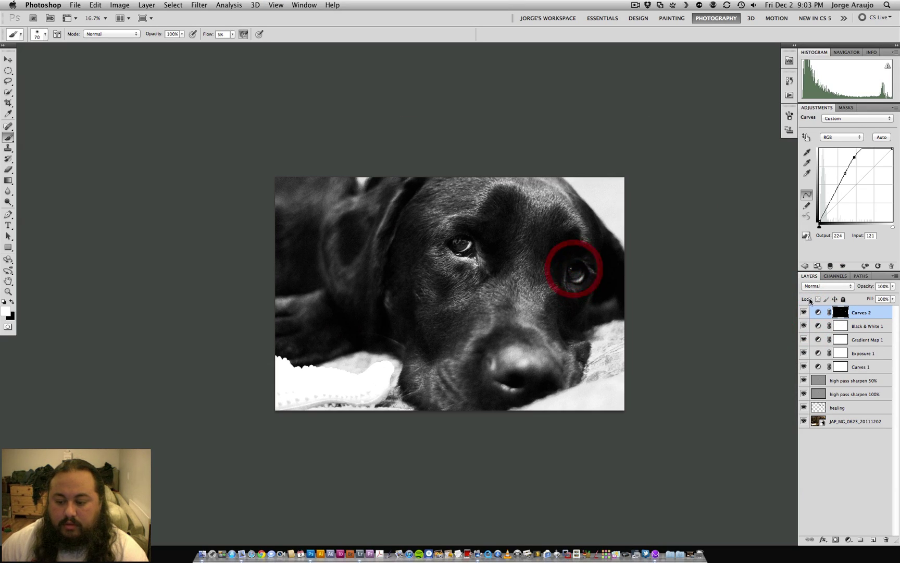
Step: Create an empty layer above Curves 2 and lasso a small catchlight shape in the eye on the picture's right side
key("super+plus")
key("super+plus")
key("super+plus")
key("super+minus")
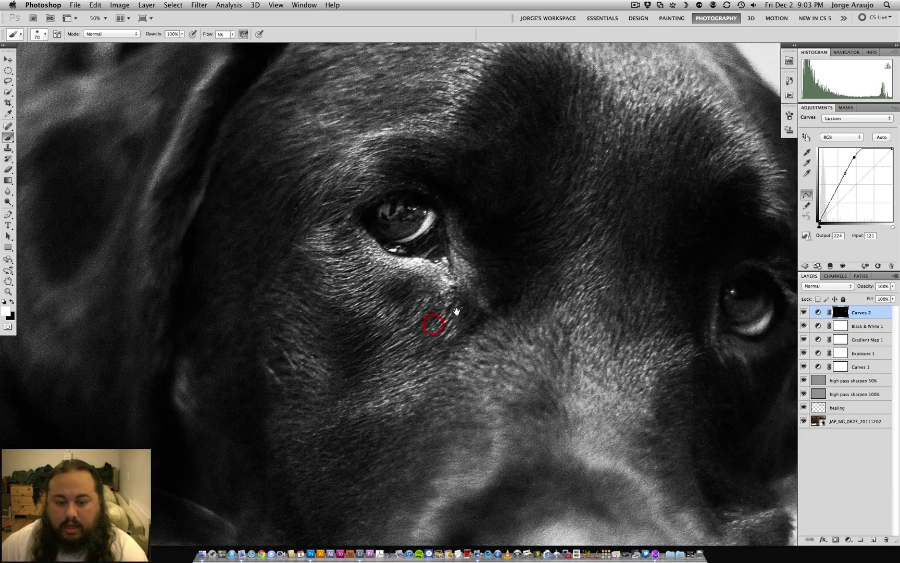
key("super+plus")
key("super+plus")
left_click(9, 81)
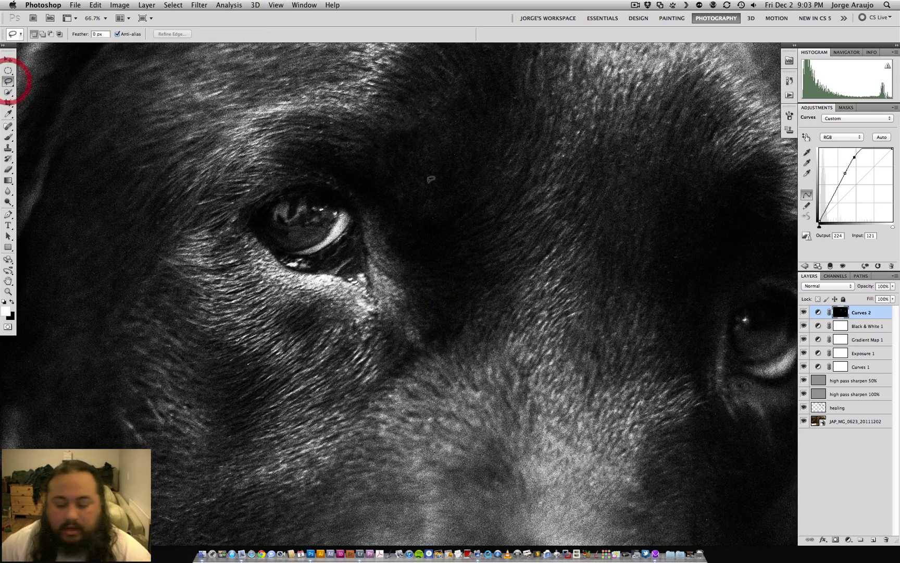
left_click_drag(572, 352, 412, 344)
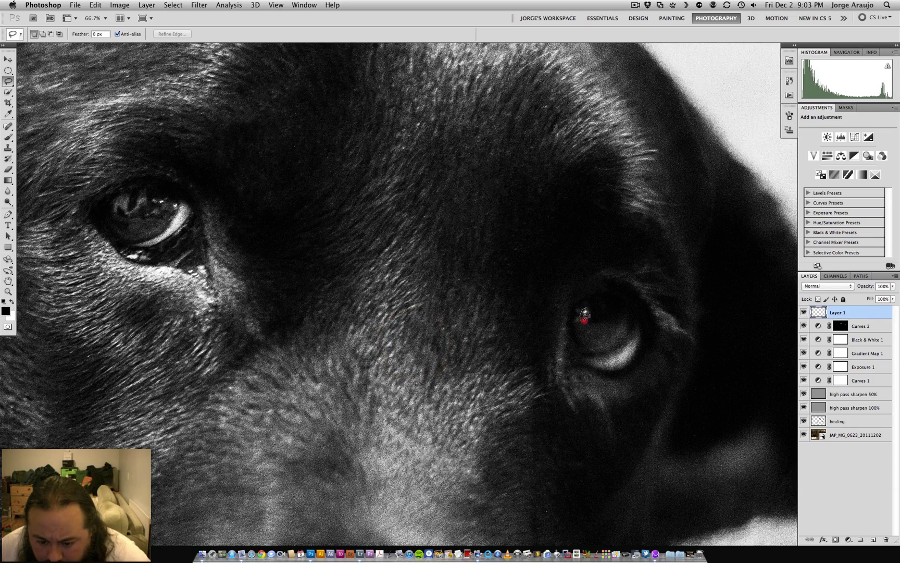
left_click_drag(593, 312, 590, 307)
Step: Add a matching catchlight shape in the other eye to the selection, fill both with white and deselect
mouse_move(413, 272)
left_mouse_down()
mouse_move(488, 314)
mouse_move(565, 326)
left_mouse_up()
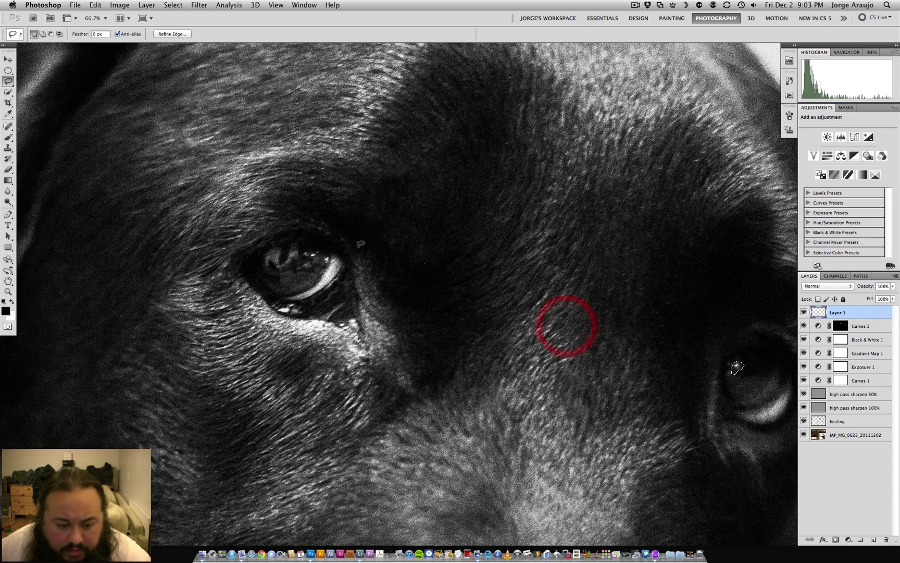
mouse_move(308, 259)
left_mouse_down()
mouse_move(315, 245)
mouse_move(311, 256)
left_mouse_up()
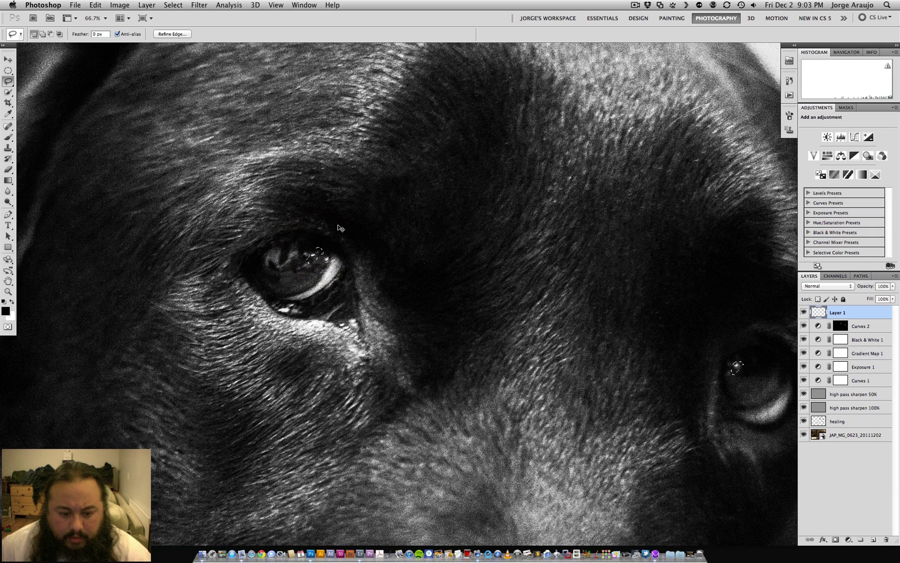
key("super+BackSpace")
key("super+d")
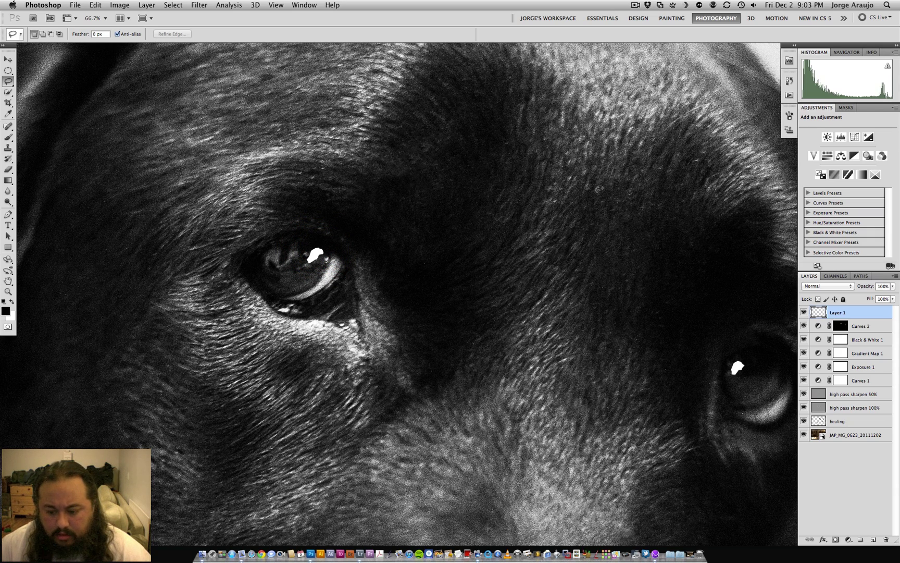
Step: Soften the white catchlights on Layer 1 with the Blur filter and a 1.4-pixel Gaussian Blur
left_click(206, 5)
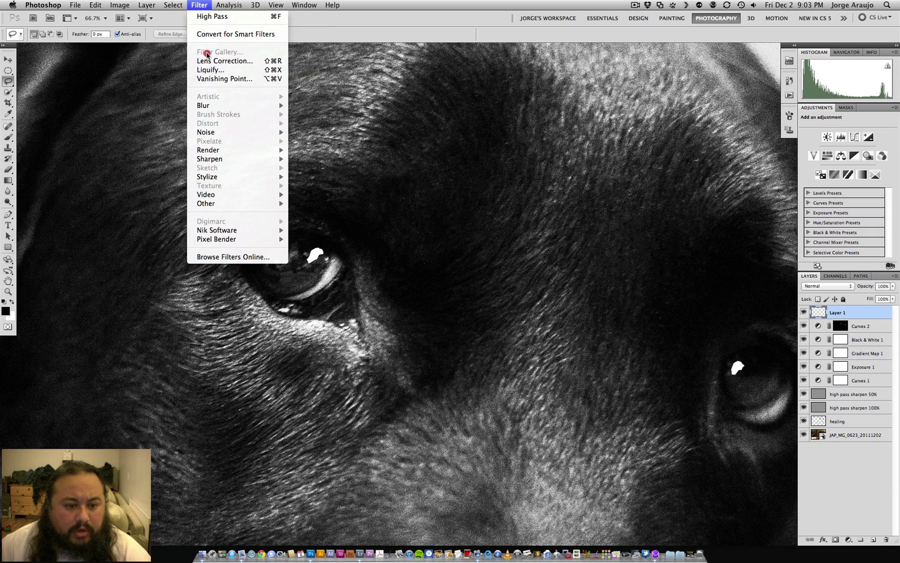
mouse_move(203, 106)
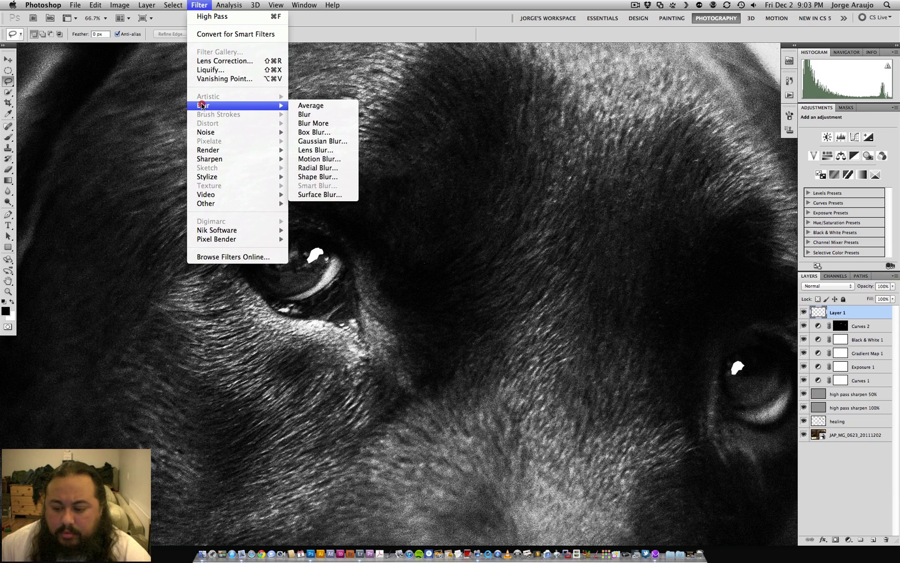
left_click(311, 114)
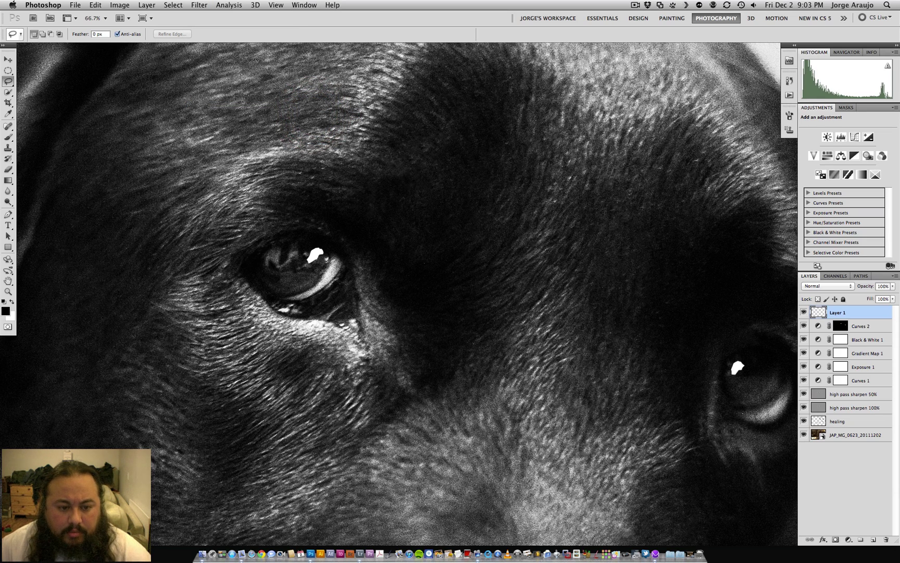
left_click(198, 5)
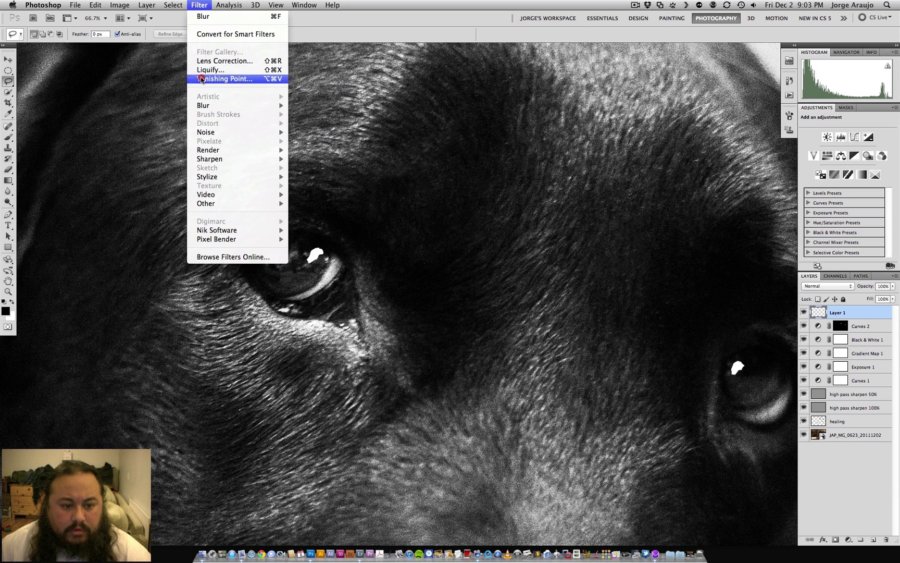
mouse_move(260, 105)
left_click(312, 141)
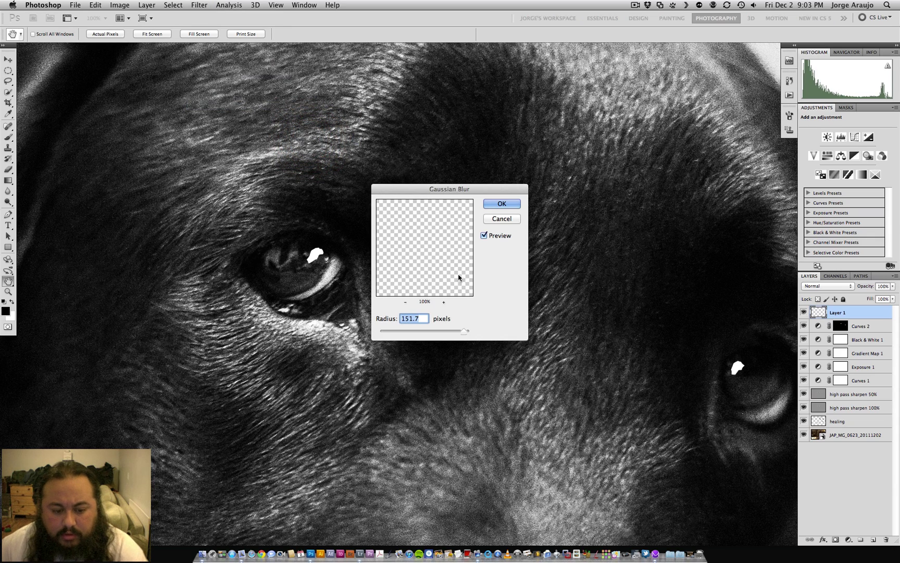
left_click(387, 332)
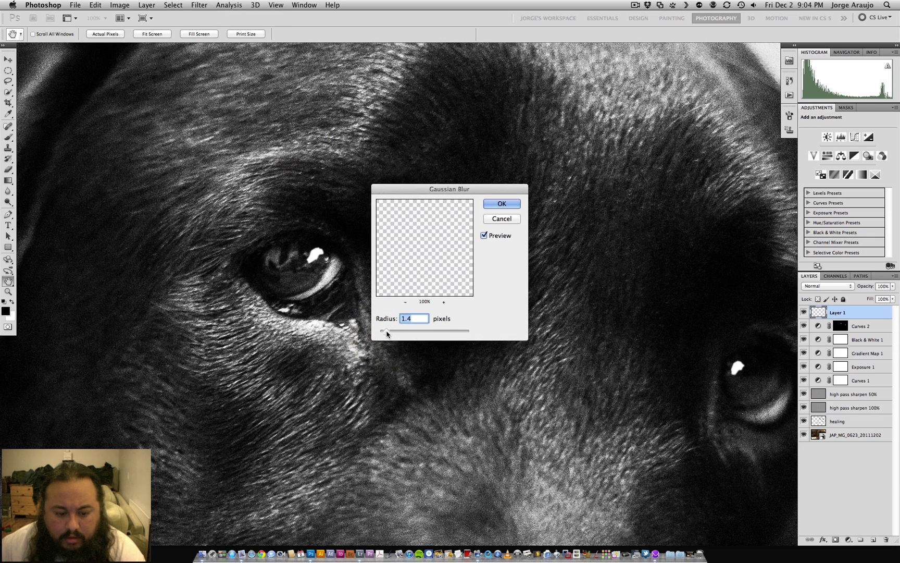
left_click_drag(386, 334, 386, 337)
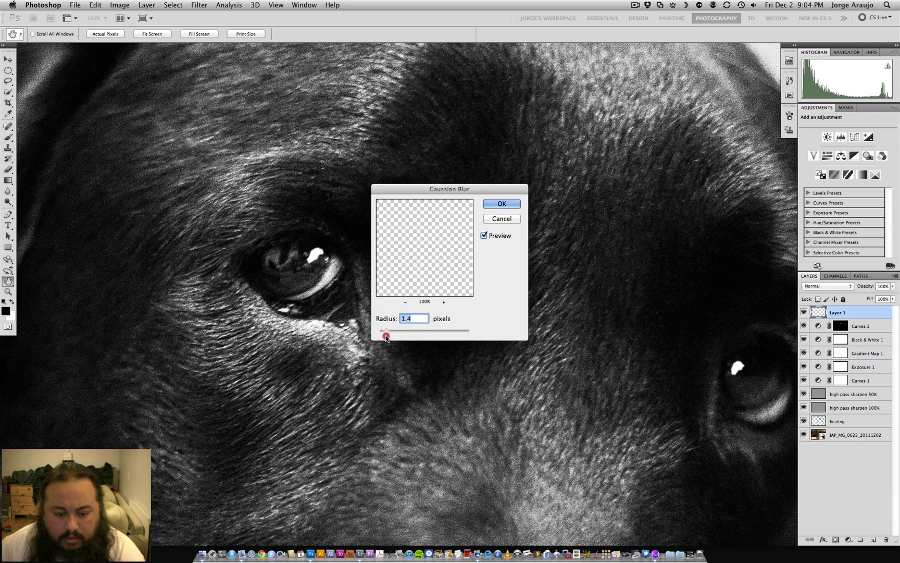
left_click(510, 202)
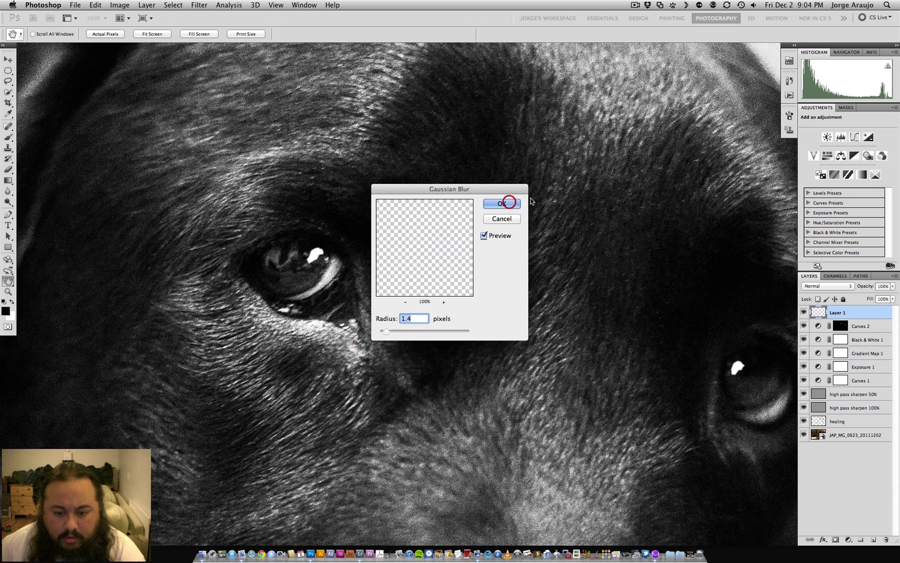
Step: Lower the opacity of the catchlight layer to 70% and check the eyes from farther out
left_click(883, 287)
left_click(893, 286)
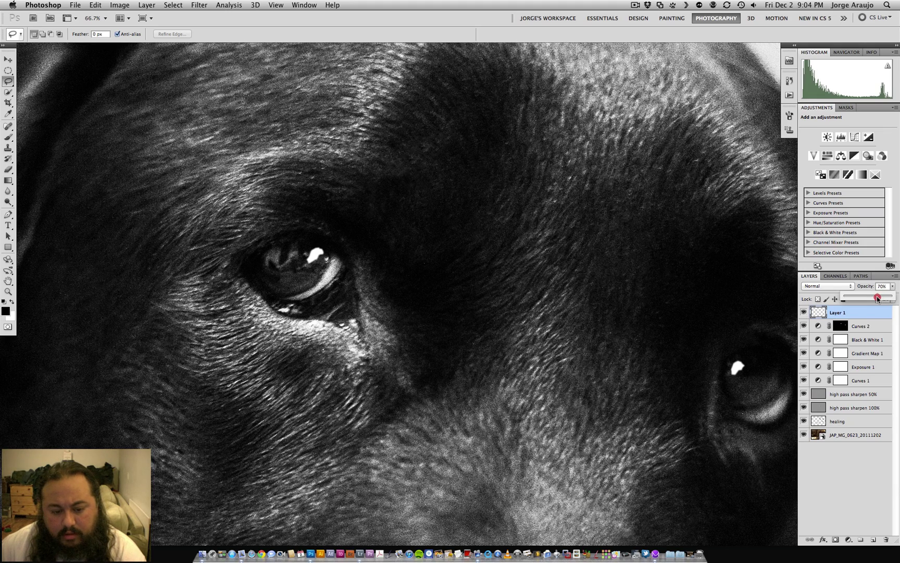
left_click(878, 298)
key("super+minus")
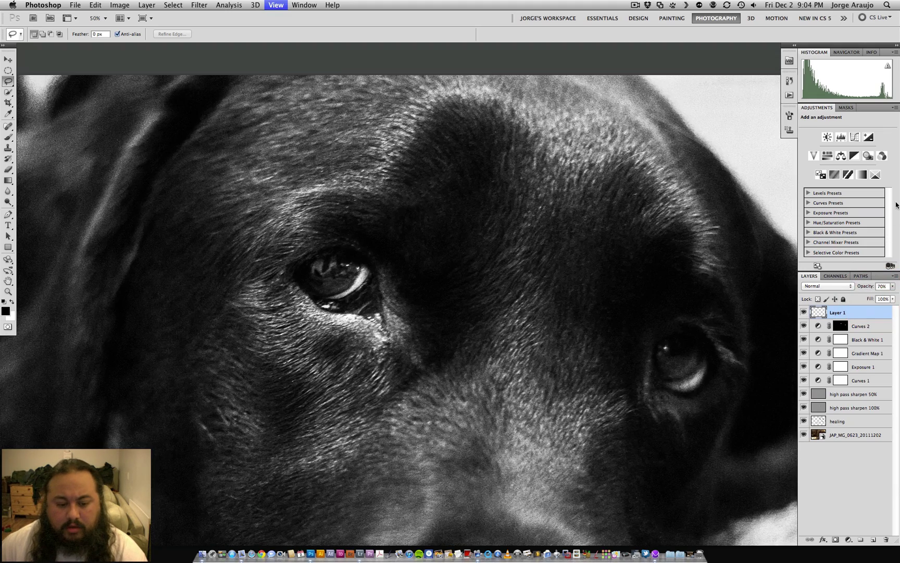
key("super+minus")
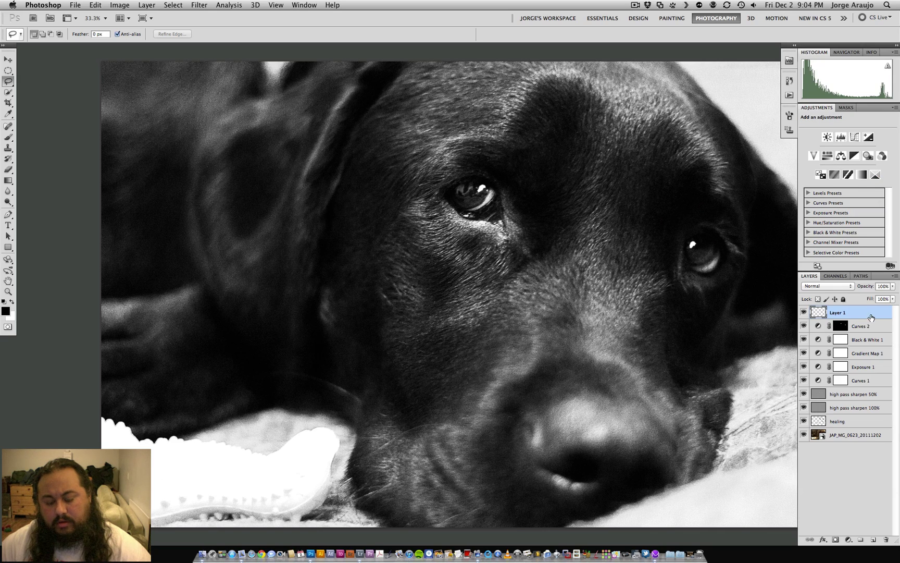
Step: Delete the catchlight layer above Curves 2
left_click_drag(860, 319, 886, 539)
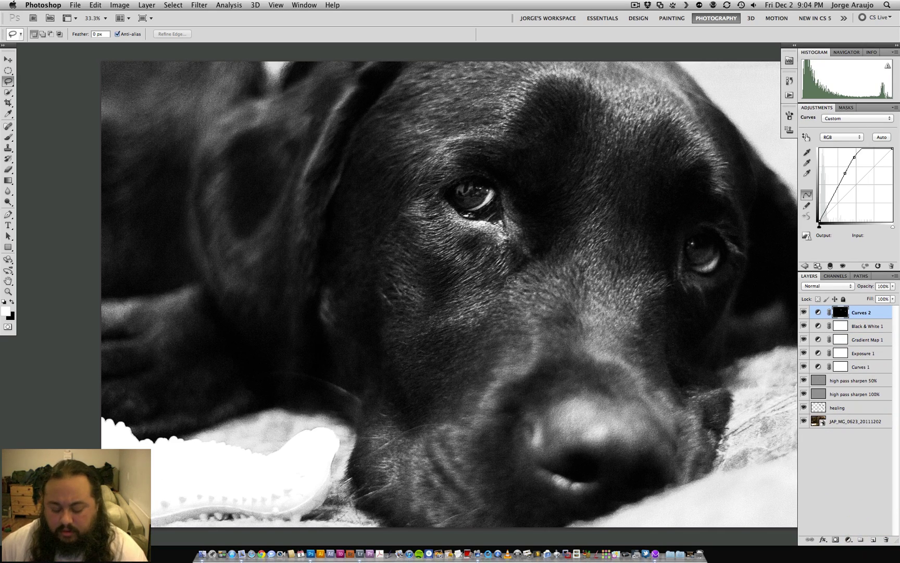
key("super+minus")
key("super+minus")
key("super+plus")
key("super+plus")
key("super+plus")
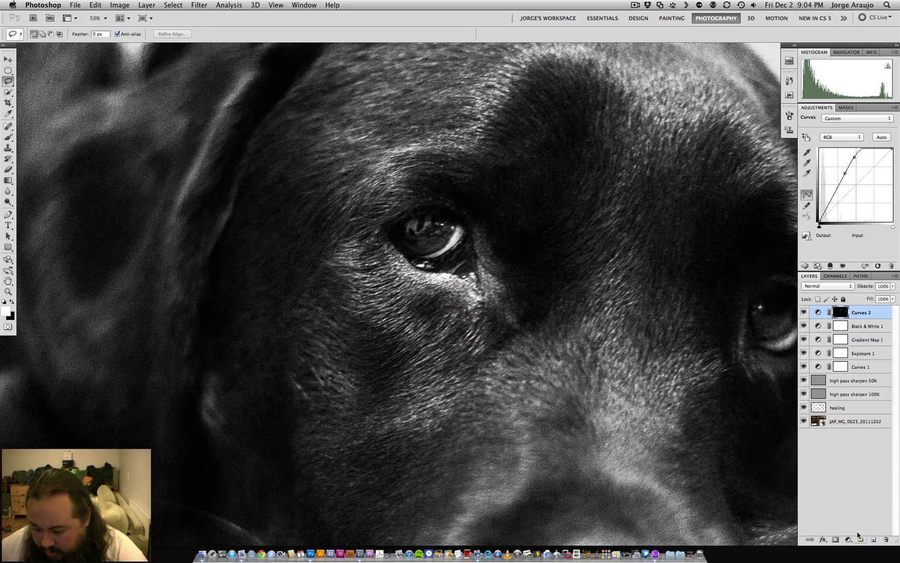
Step: Add an empty layer above Curves 2, name it "white overlay" and set its blend mode to Overlay
left_click(874, 539)
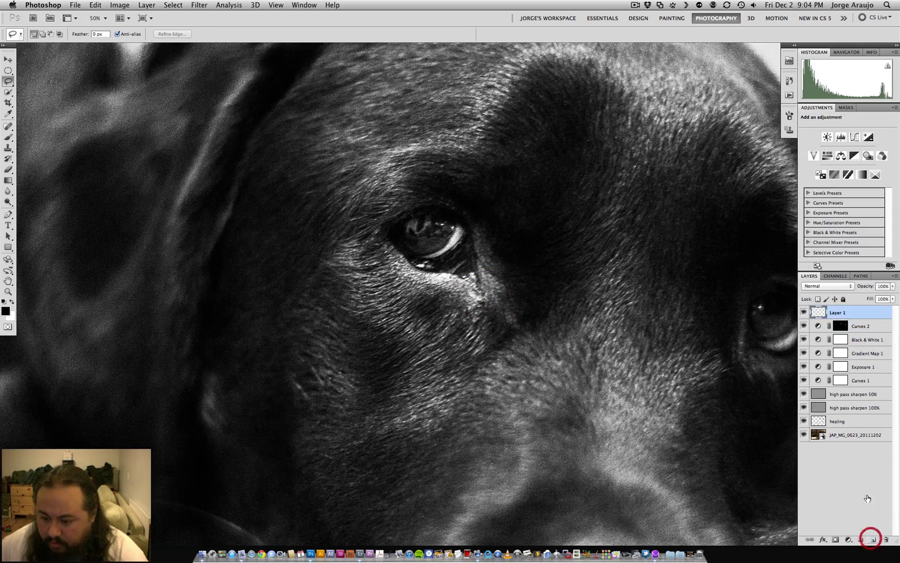
double_click(839, 309)
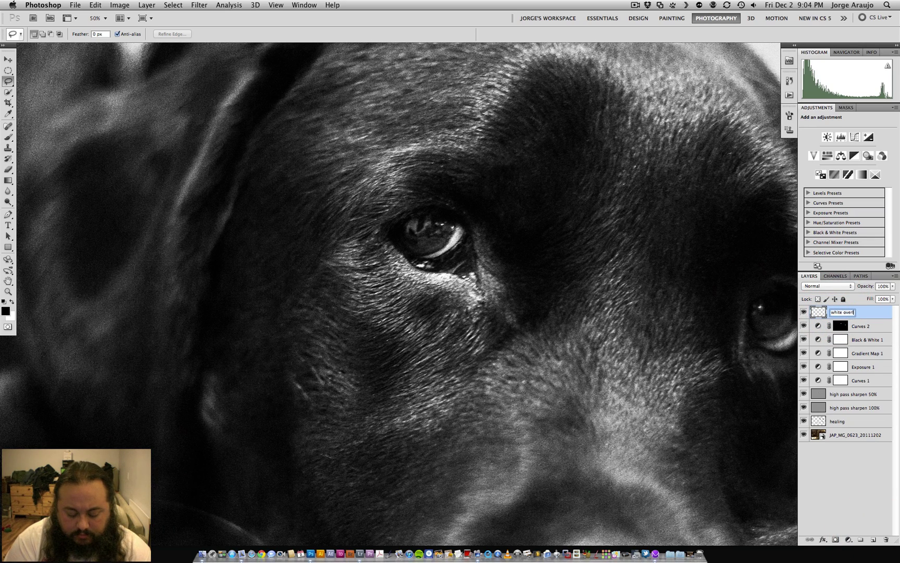
key("Return")
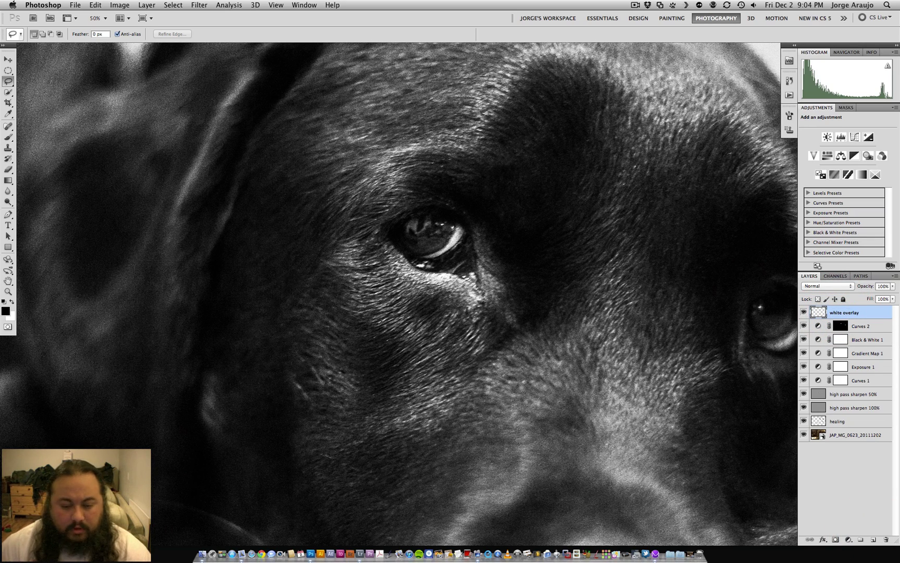
left_click(826, 286)
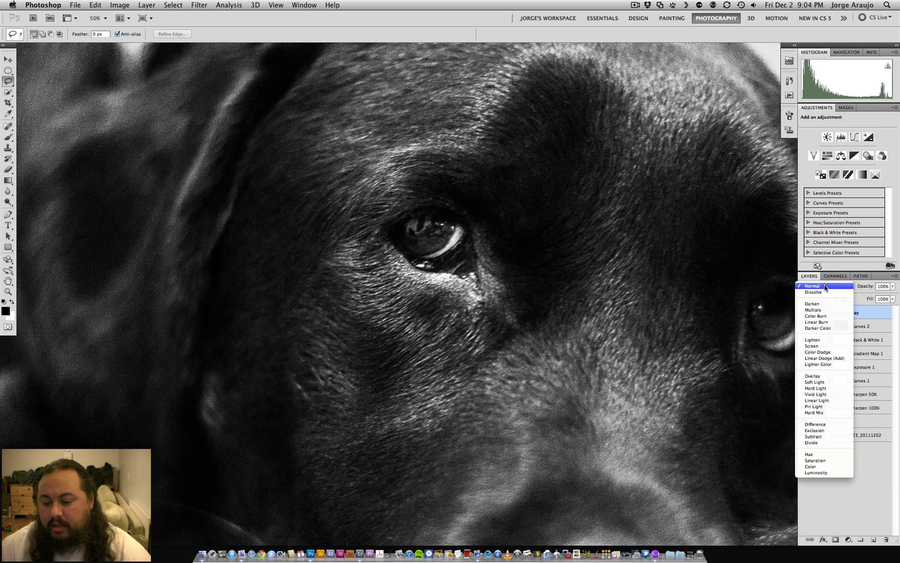
left_click(819, 377)
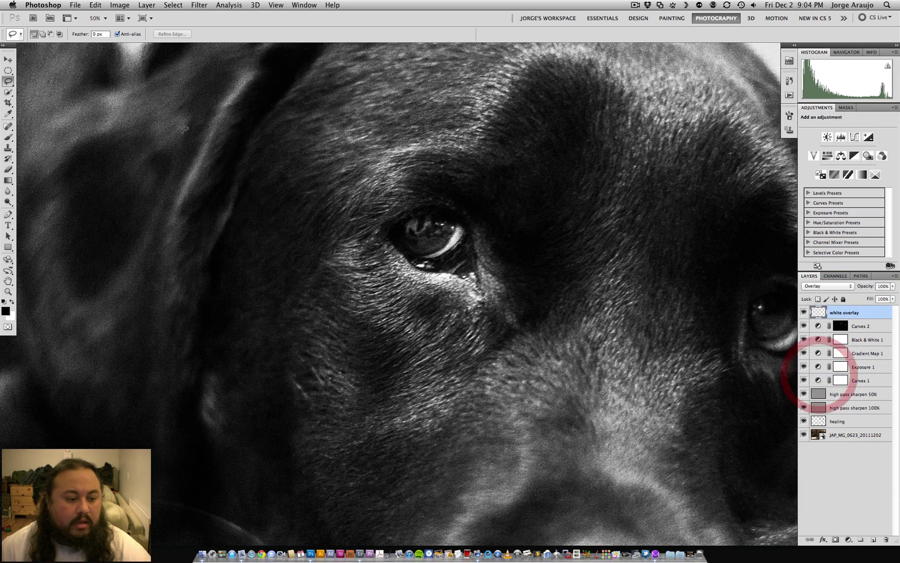
Step: Paint white over the highlights in both of the dog's eyes on the white overlay layer with the Brush at 5% flow
left_click(8, 137)
key("x")
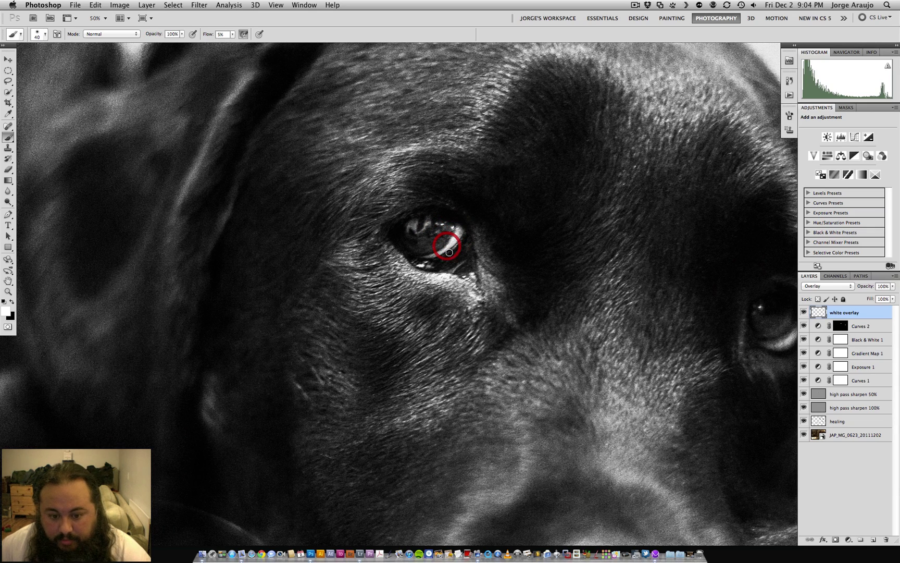
left_click_drag(539, 318, 497, 323)
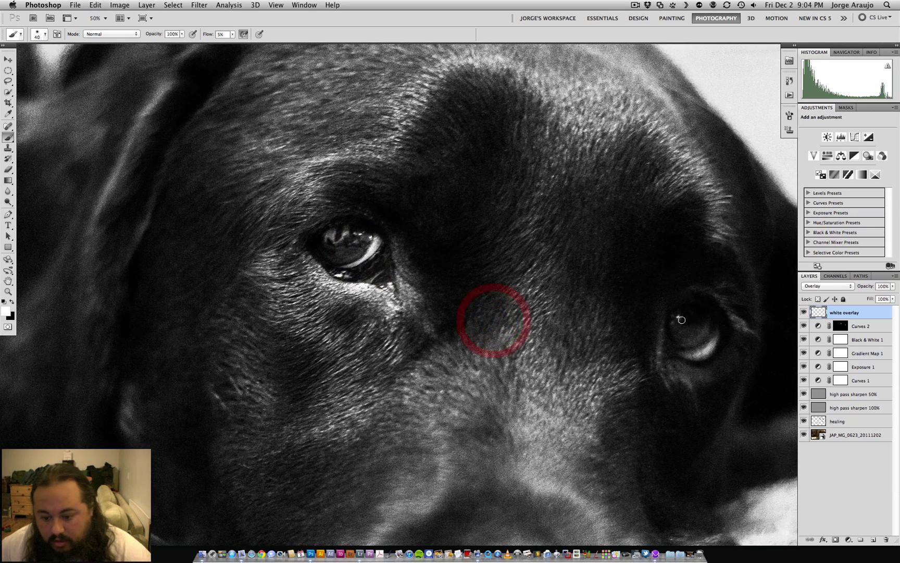
left_click(673, 319)
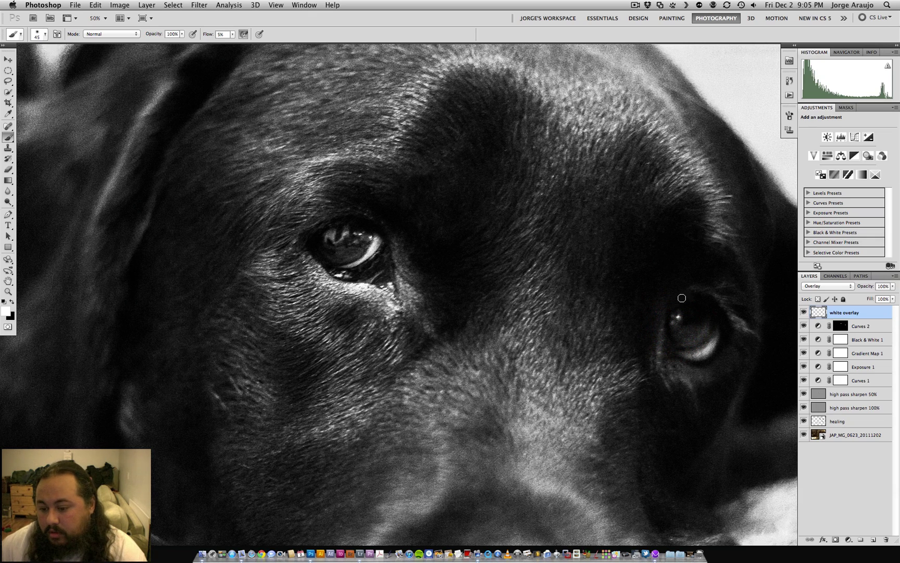
Step: Compare the whole photo with the white overlay layer hidden and shown
left_click(802, 314)
key("super+minus")
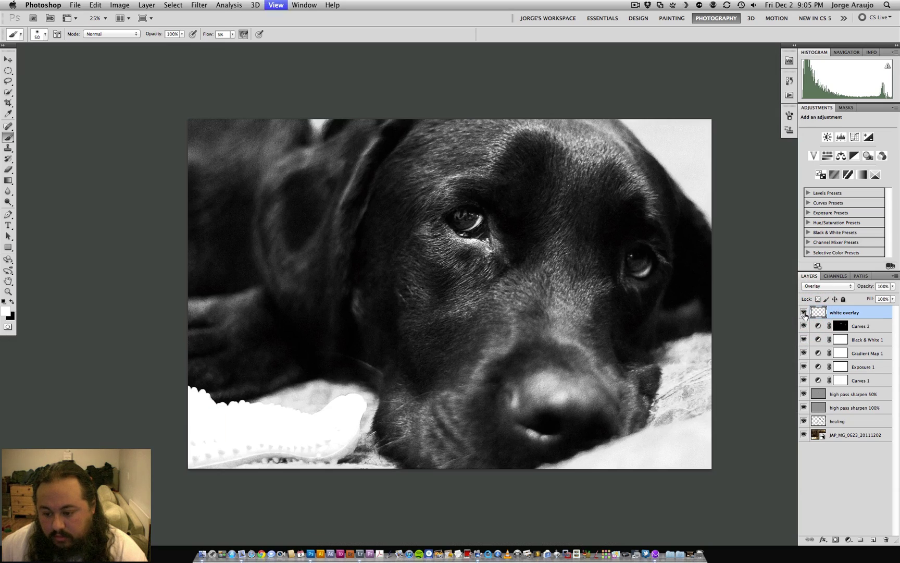
left_click(804, 312)
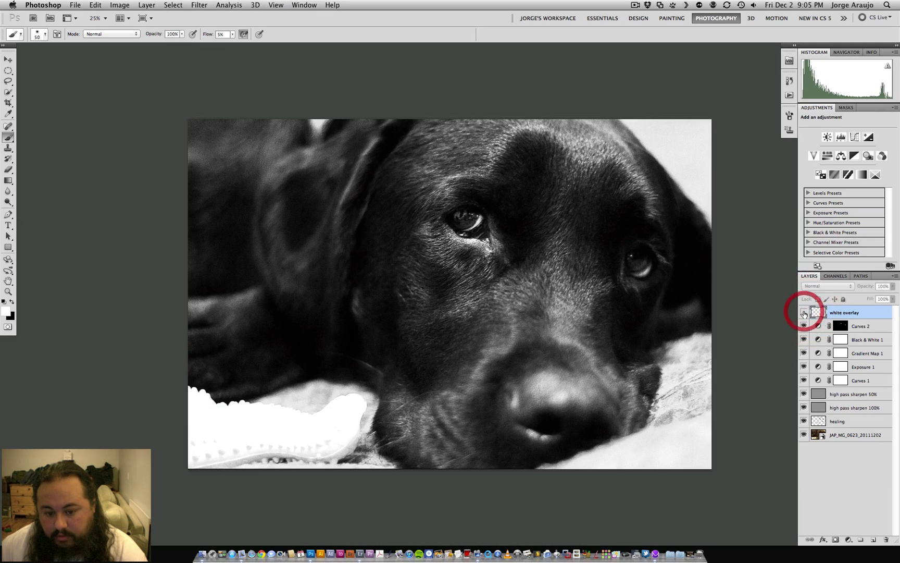
left_click(804, 313)
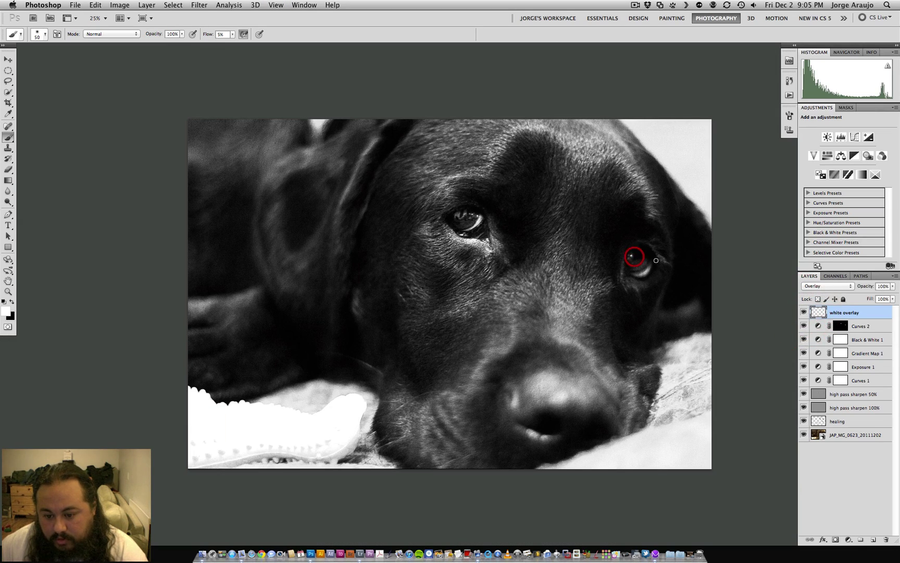
Step: Build up more white over both eyes on the white overlay layer with a size 50 brush at 5% flow
left_click(639, 263)
left_click(477, 215)
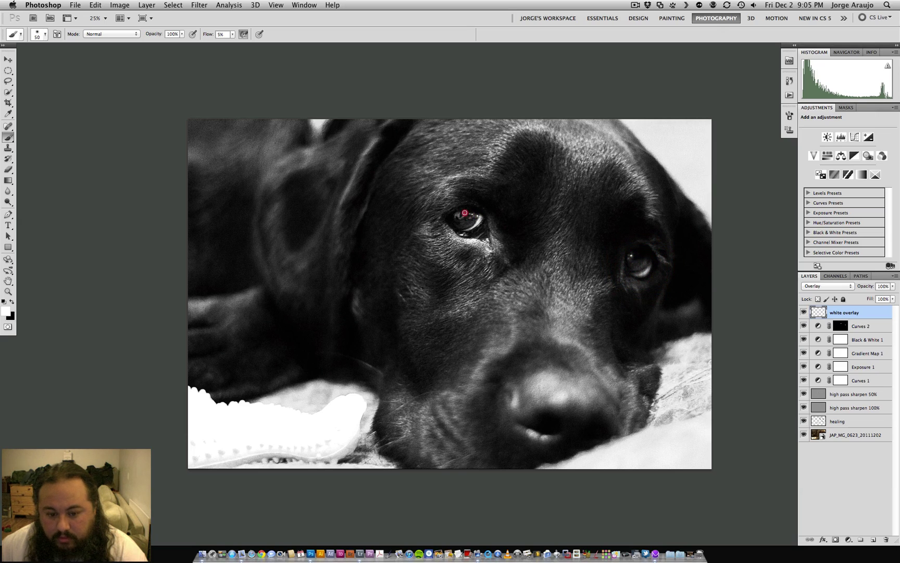
left_click(633, 259)
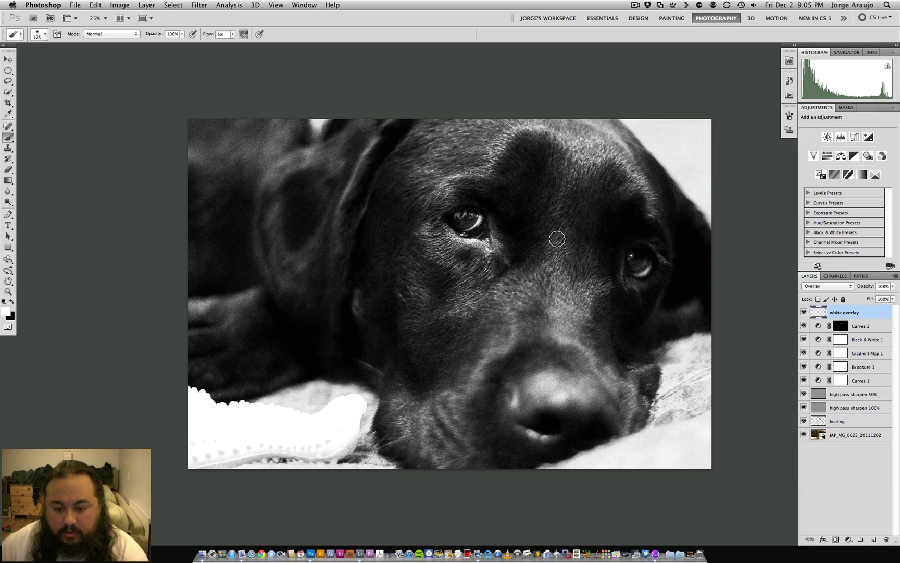
Step: Paint white at 5% flow with a size 175 brush over the fur highlights on the dog's face, muzzle, ear, body and paw
mouse_move(525, 279)
left_mouse_down()
mouse_move(567, 276)
mouse_move(568, 323)
mouse_move(591, 264)
left_mouse_up()
mouse_move(595, 147)
left_mouse_down()
mouse_move(565, 147)
mouse_move(544, 126)
mouse_move(486, 152)
mouse_move(511, 129)
mouse_move(450, 175)
mouse_move(427, 229)
mouse_move(433, 245)
mouse_move(459, 253)
mouse_move(442, 310)
mouse_move(450, 318)
mouse_move(398, 319)
mouse_move(410, 299)
left_mouse_up()
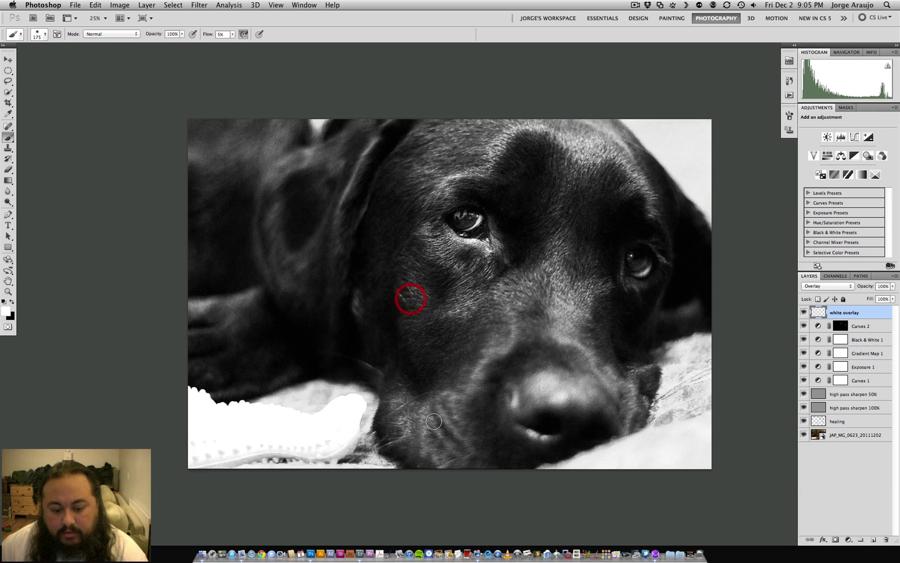
mouse_move(435, 441)
left_mouse_down()
mouse_move(395, 425)
mouse_move(424, 418)
left_mouse_up()
left_click_drag(459, 316, 432, 303)
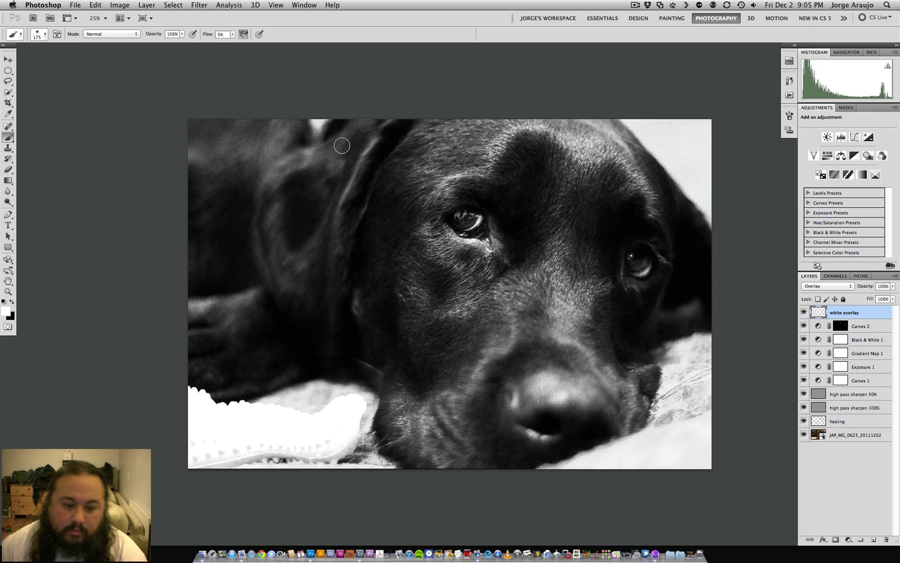
left_click_drag(304, 157, 271, 212)
left_click_drag(342, 194, 341, 225)
left_click_drag(381, 130, 321, 246)
left_click_drag(327, 293, 304, 231)
mouse_move(256, 314)
left_mouse_down()
mouse_move(238, 320)
mouse_move(205, 309)
left_mouse_up()
mouse_move(577, 155)
left_mouse_down()
mouse_move(655, 205)
mouse_move(609, 133)
mouse_move(589, 134)
left_mouse_up()
left_click_drag(677, 316, 700, 299)
left_click_drag(633, 386, 627, 422)
mouse_move(592, 361)
left_mouse_down()
mouse_move(606, 392)
mouse_move(542, 394)
mouse_move(556, 400)
mouse_move(550, 380)
left_mouse_up()
left_click(624, 292)
left_click_drag(558, 253, 556, 246)
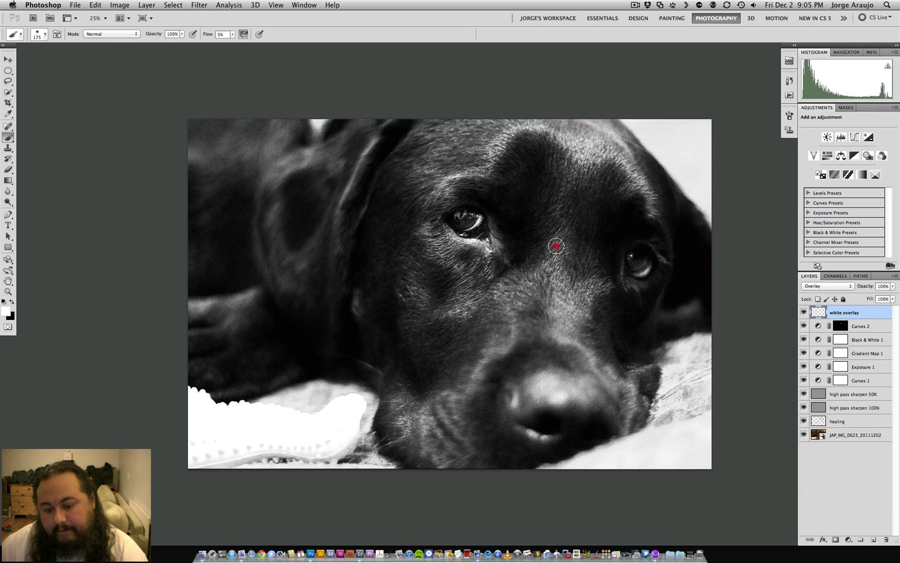
mouse_move(519, 293)
left_mouse_down()
mouse_move(477, 264)
mouse_move(456, 299)
mouse_move(415, 249)
mouse_move(440, 326)
left_mouse_up()
left_click(436, 426)
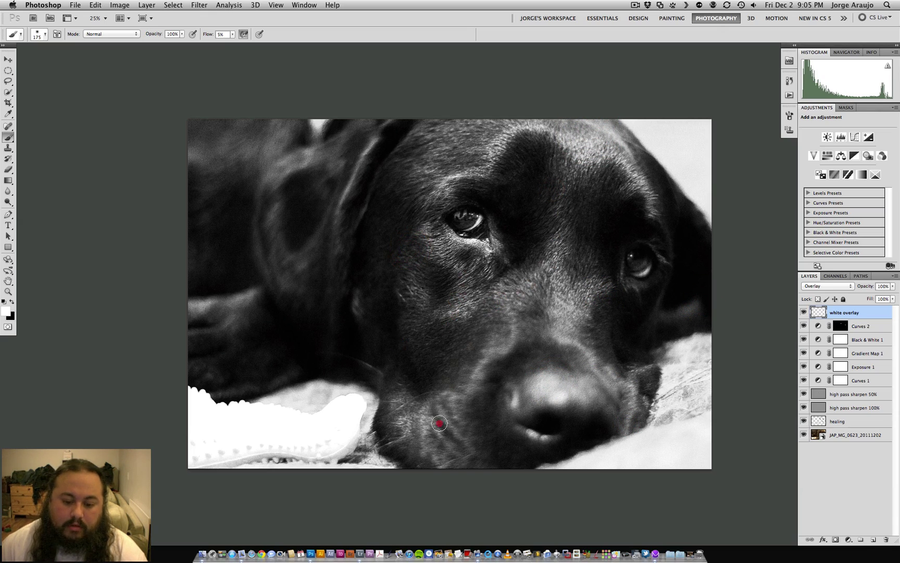
Step: Add an empty layer above the white overlay layer and name it "vignette"
key("super+minus")
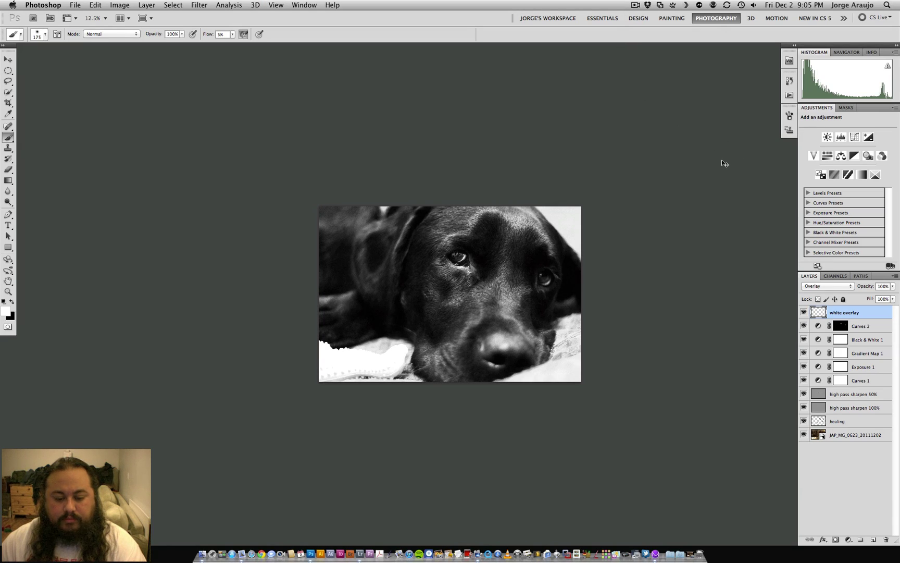
key("super+plus")
key("super+plus")
left_click_drag(629, 291, 550, 198)
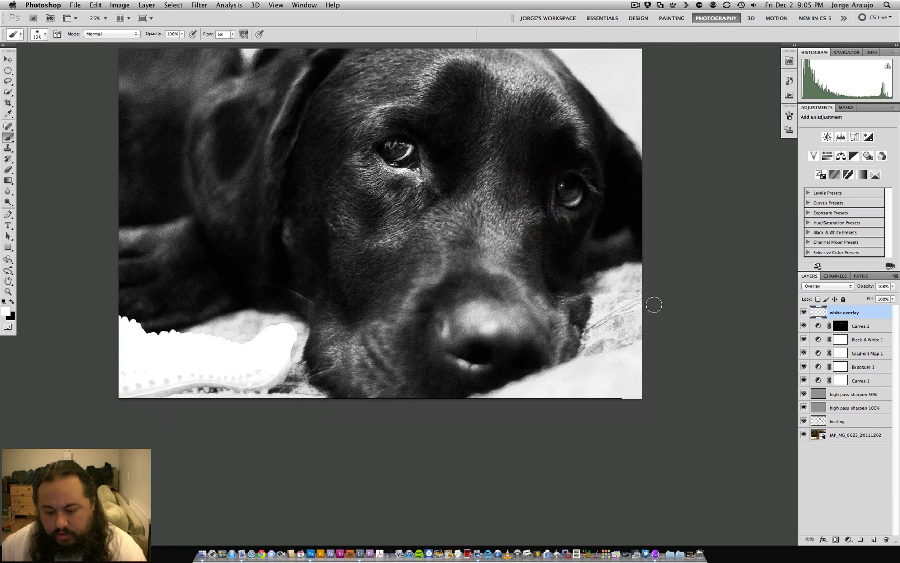
key("super+minus")
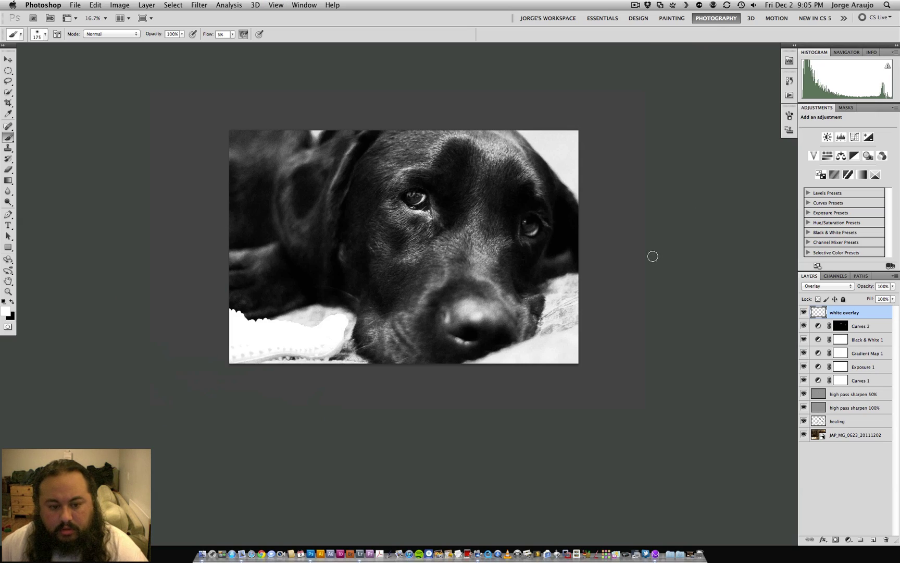
left_click(874, 540)
double_click(839, 312)
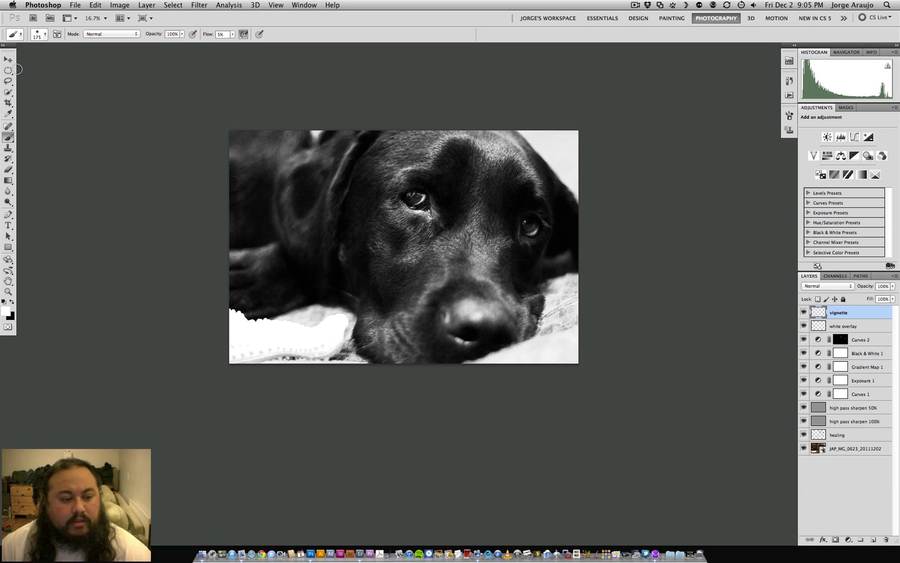
Step: Make an elliptical selection spanning the full width and height of the photo and convert it to a Quick Mask
left_click(11, 71)
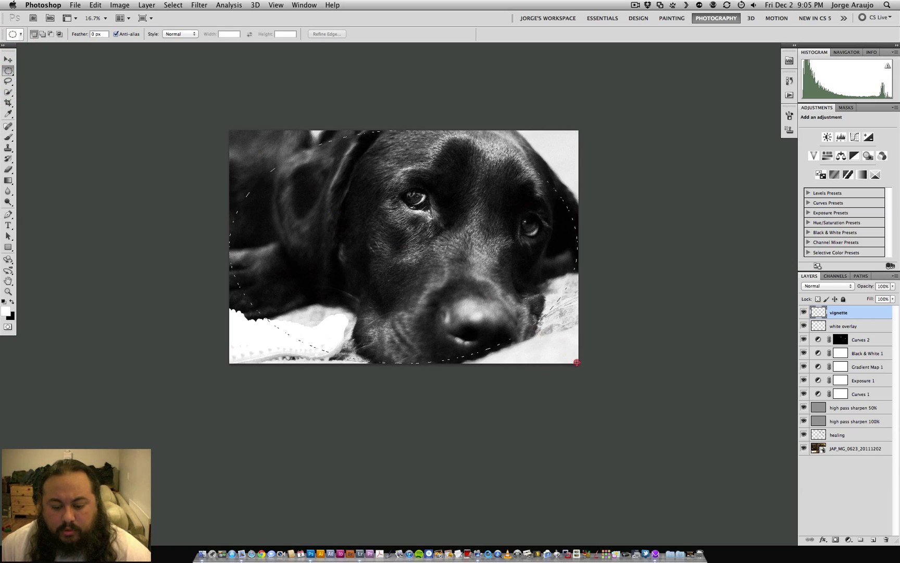
left_click_drag(229, 130, 577, 361)
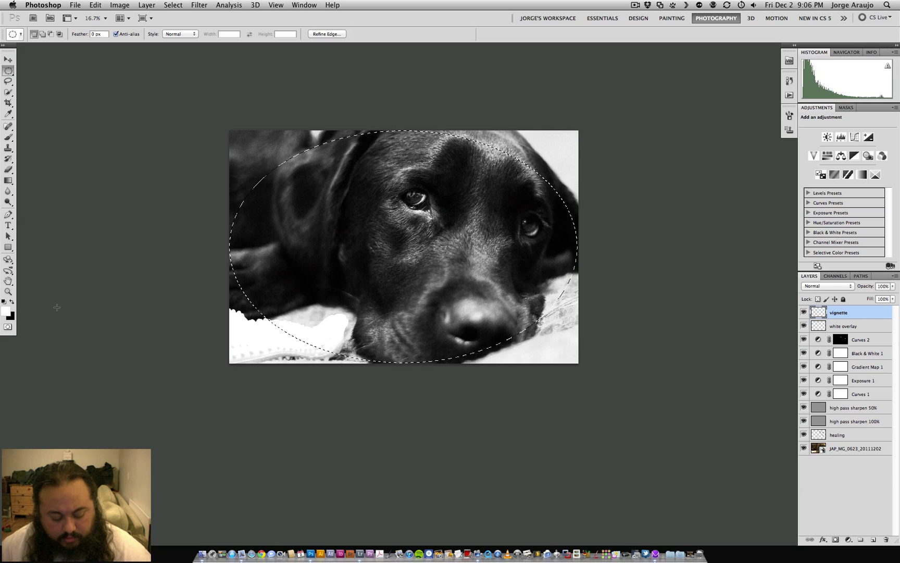
key("Tab")
key("Tab")
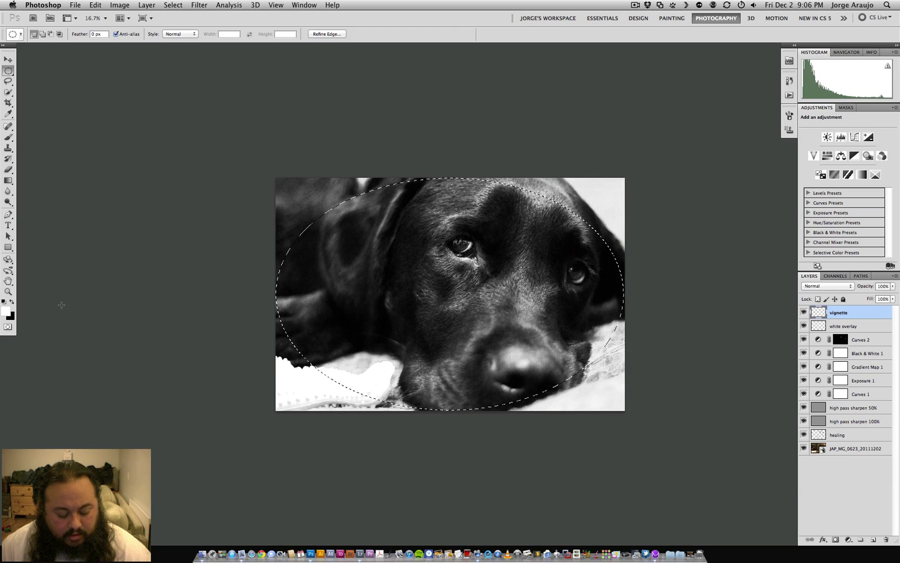
left_click(8, 327)
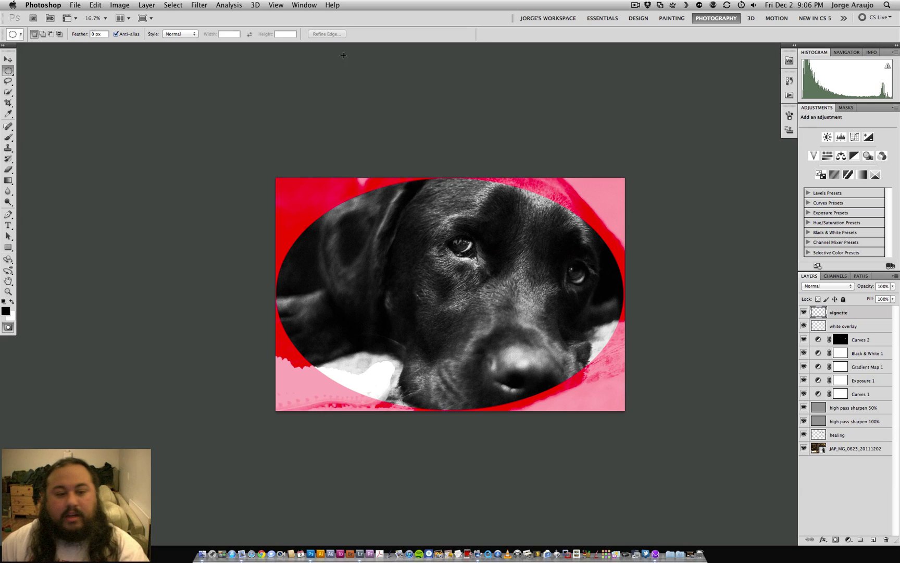
Step: Soften the Quick Mask with a 250-pixel Gaussian Blur and turn it back into a selection
left_click(199, 6)
mouse_move(223, 106)
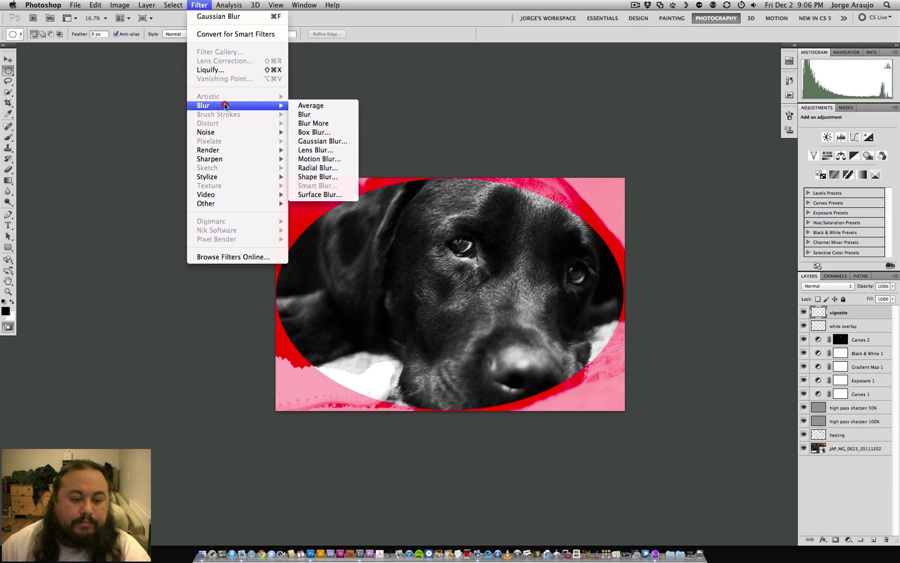
left_click(314, 141)
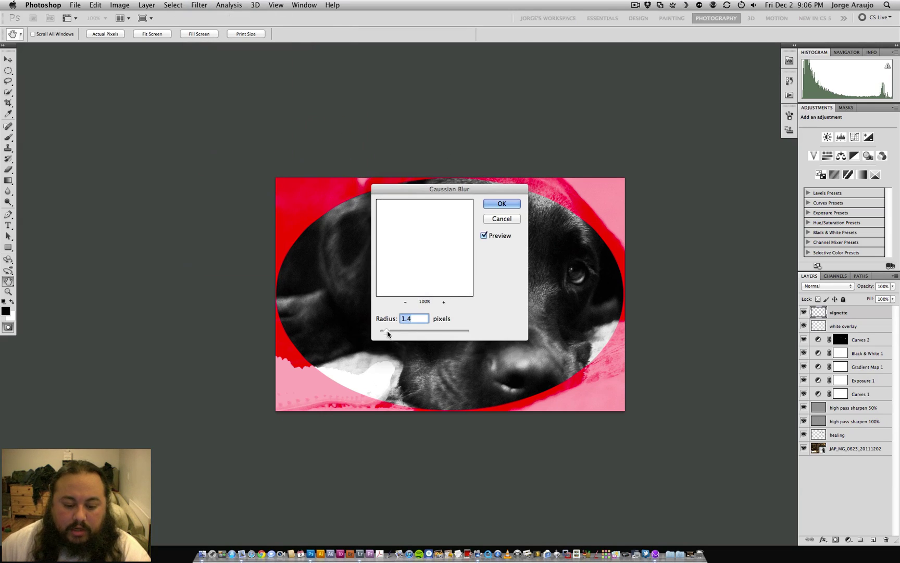
left_click_drag(388, 332, 508, 333)
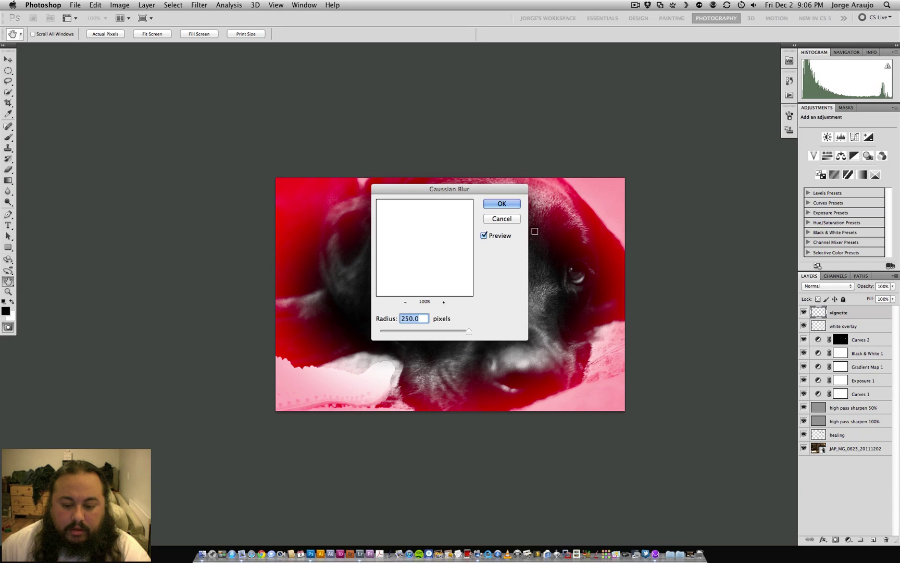
left_click(502, 204)
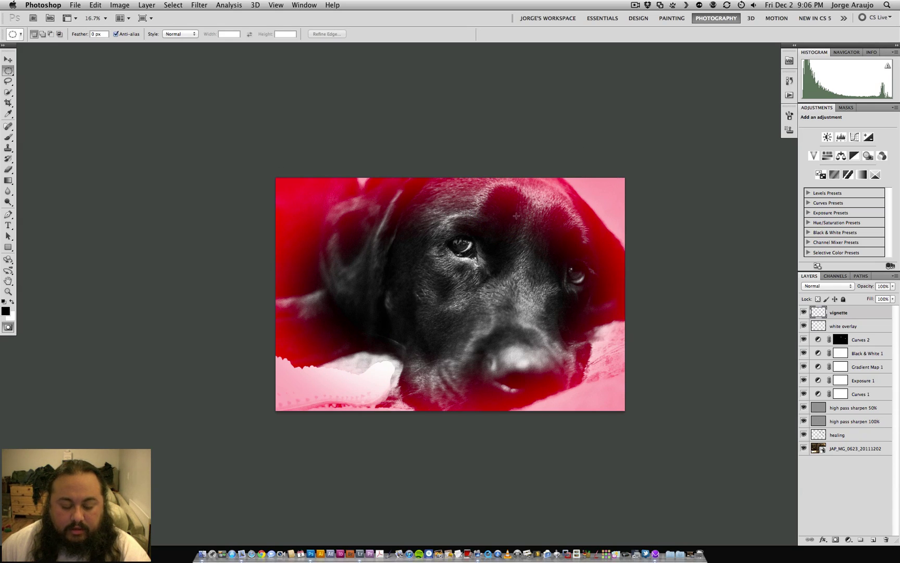
left_click(7, 327)
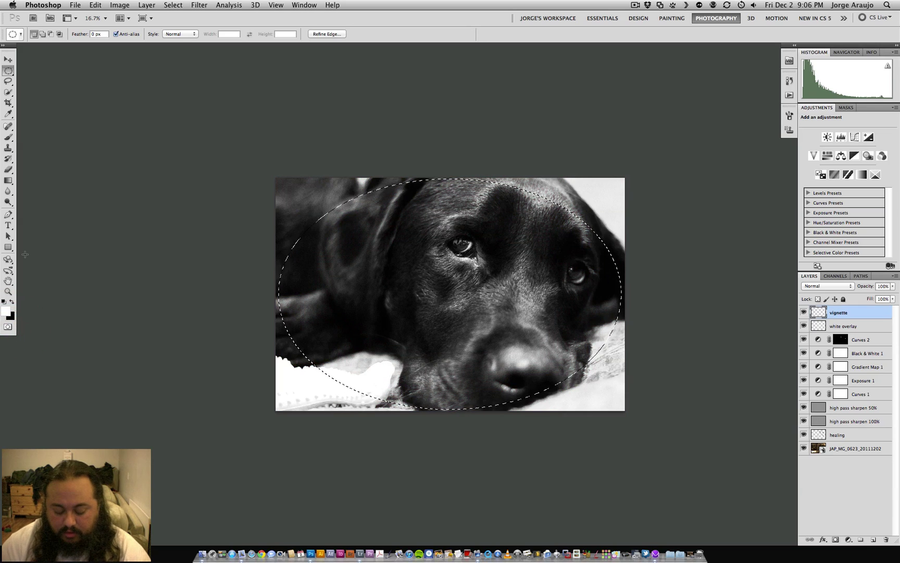
Step: Invert the selection, fill the photo's outer edges with black on the vignette layer, and deselect
key("super+shift+i")
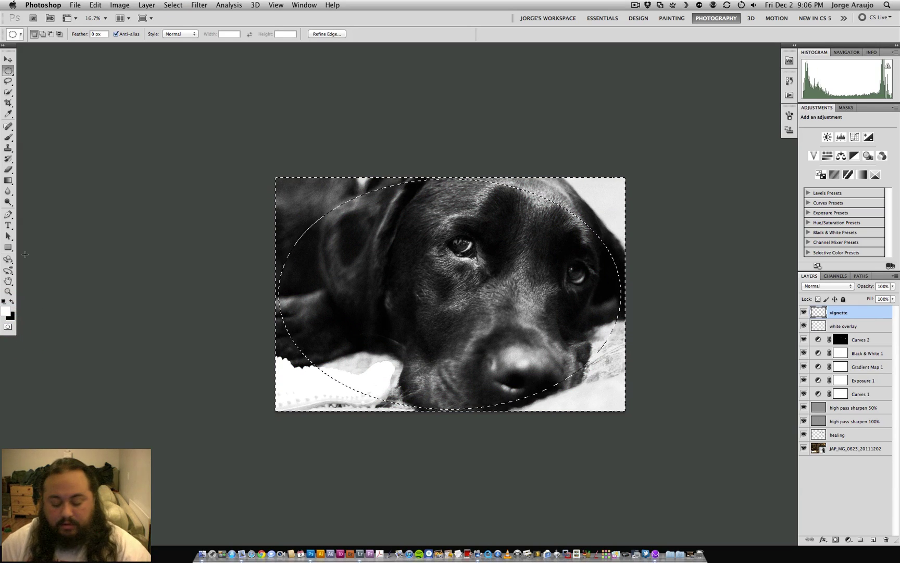
key("super+BackSpace")
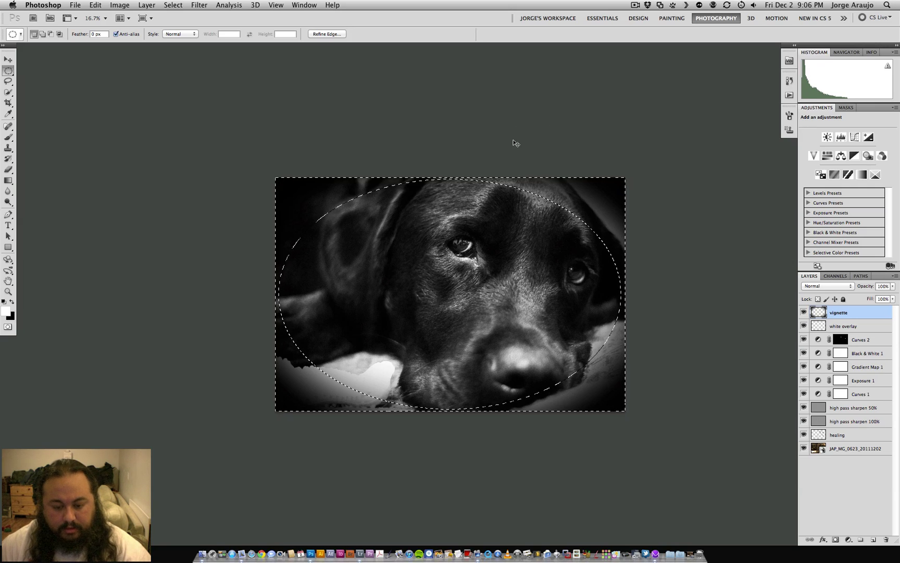
left_click(499, 242)
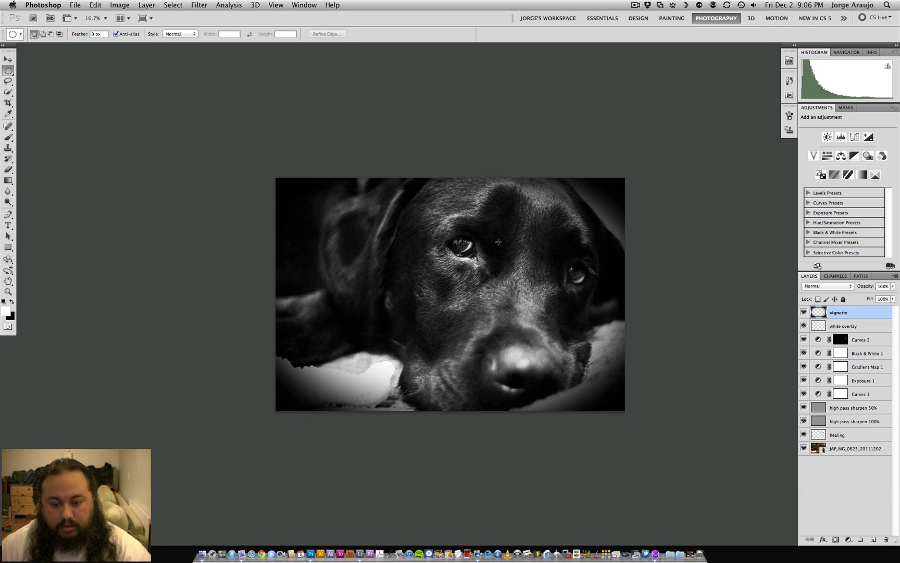
Step: Lower the vignette layer's opacity to 20%
left_click(893, 286)
left_click(851, 298)
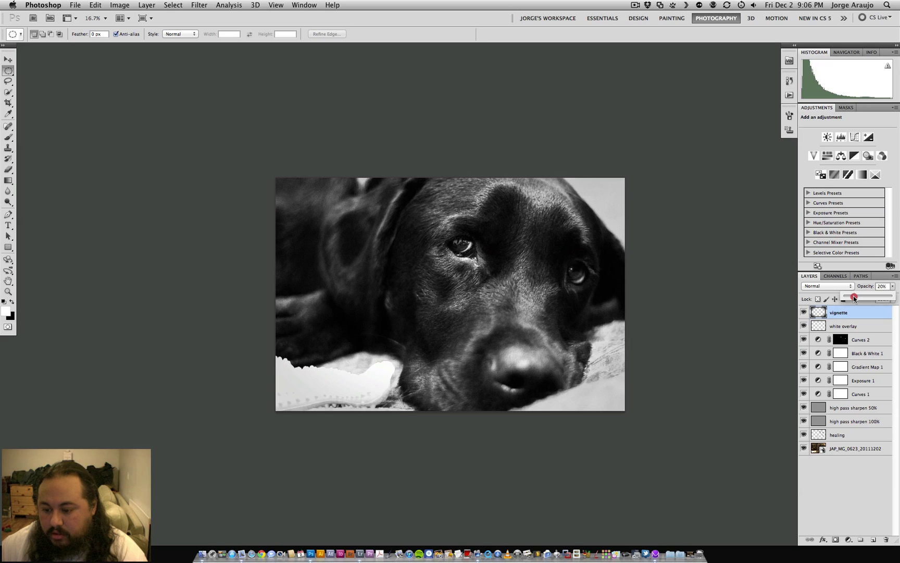
left_click_drag(854, 297, 856, 298)
left_click(854, 297)
Step: Compare the photo with the vignette layer hidden and shown
left_click(804, 312)
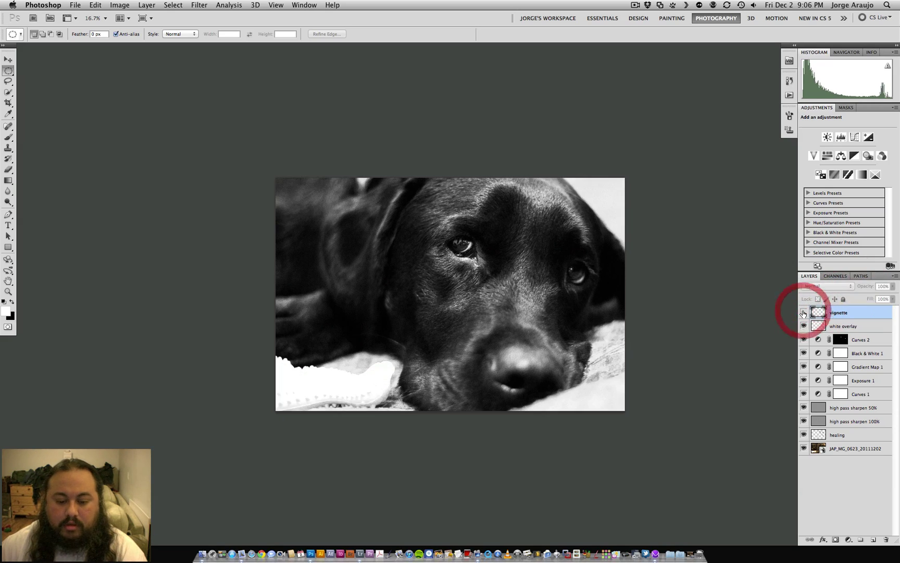
left_click(804, 312)
left_click(803, 312)
left_click(803, 312)
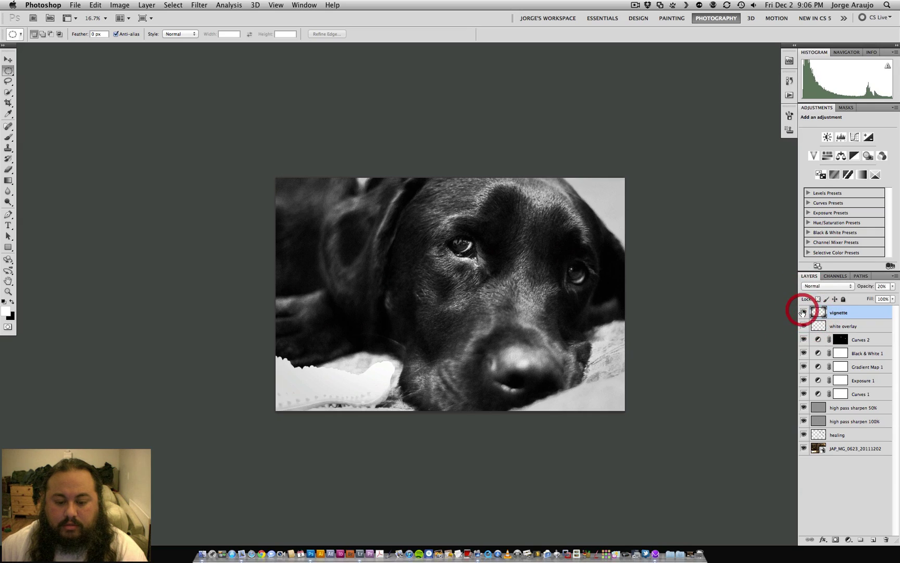
left_click(804, 312)
left_click(803, 312)
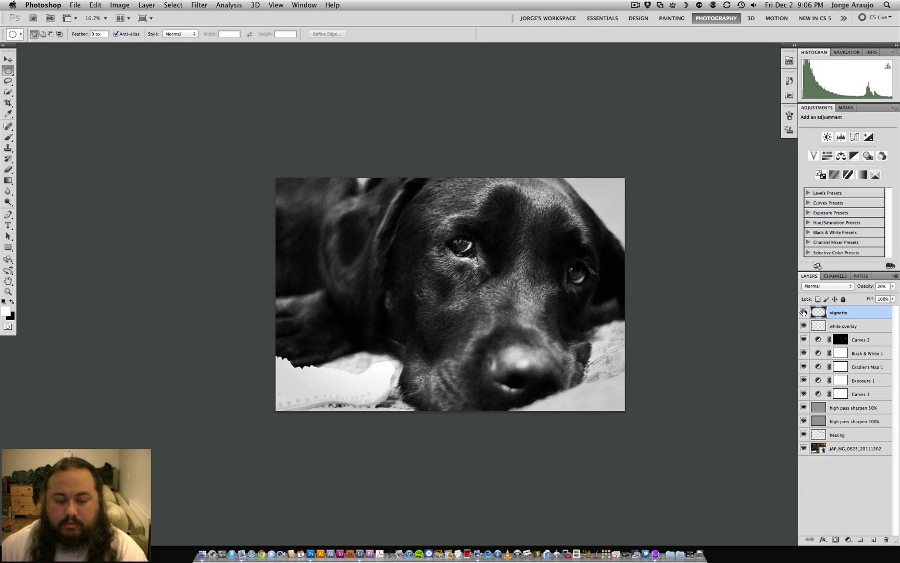
Step: Set the vignette layer's opacity to 35% and invert its black edges to white
left_click(893, 289)
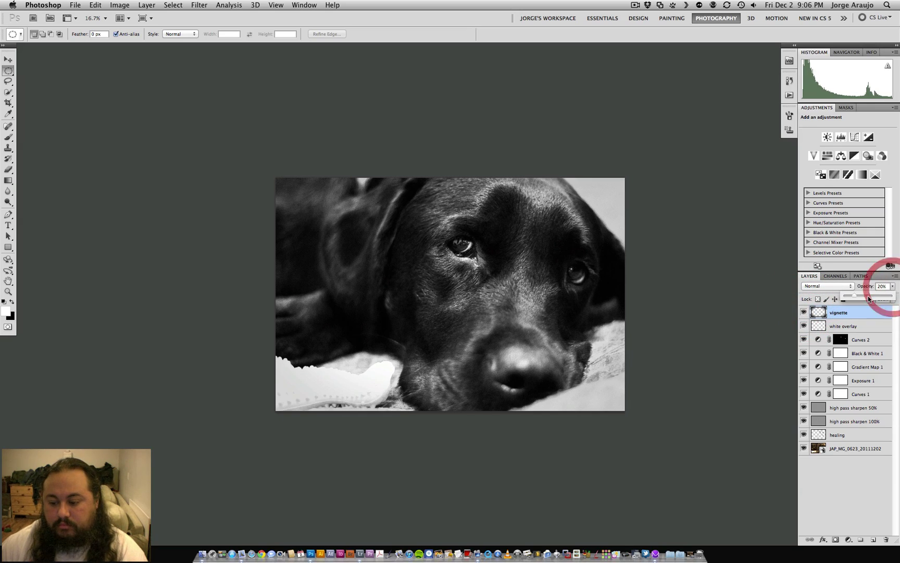
left_click_drag(854, 296, 860, 297)
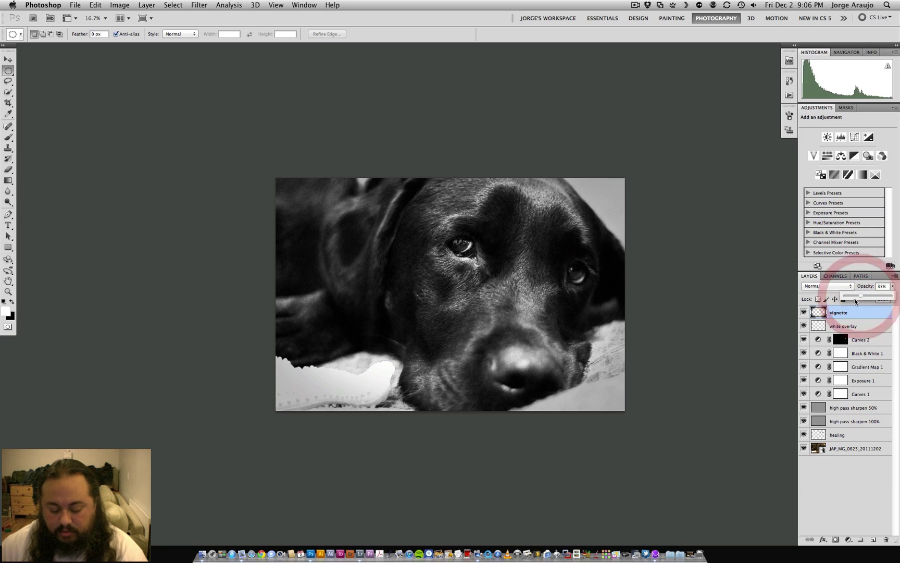
key("super+i")
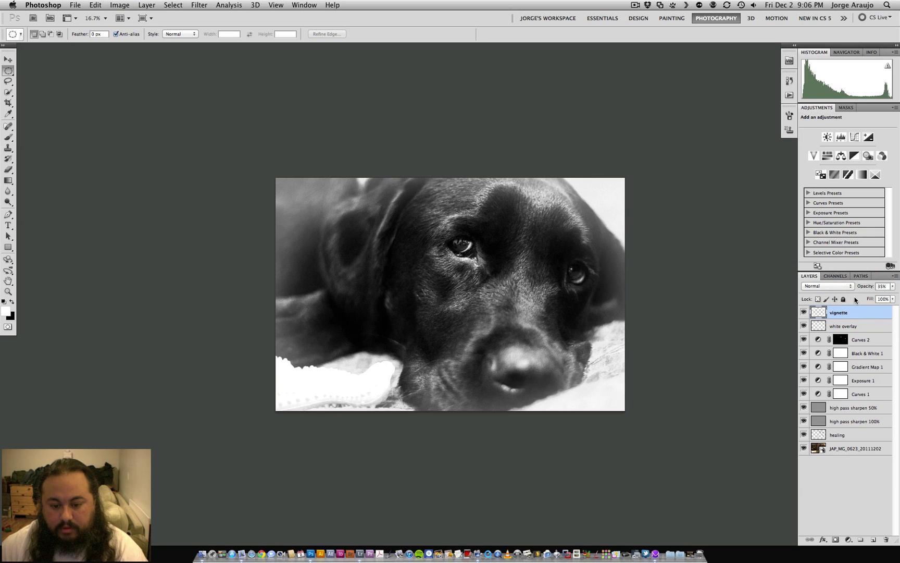
Step: Reduce the white vignette's opacity to 12% and invert the layer back to black
left_click(893, 286)
left_click_drag(860, 296, 850, 297)
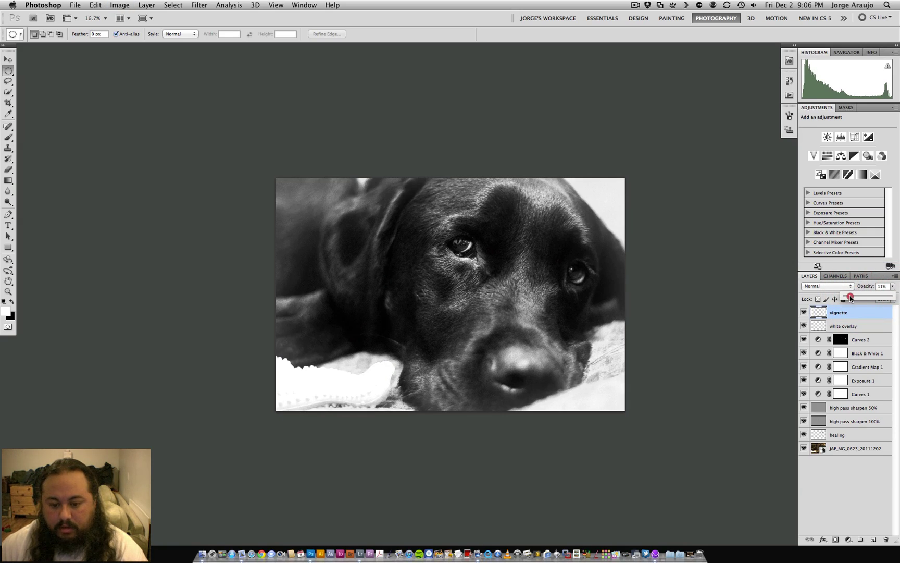
key("super+i")
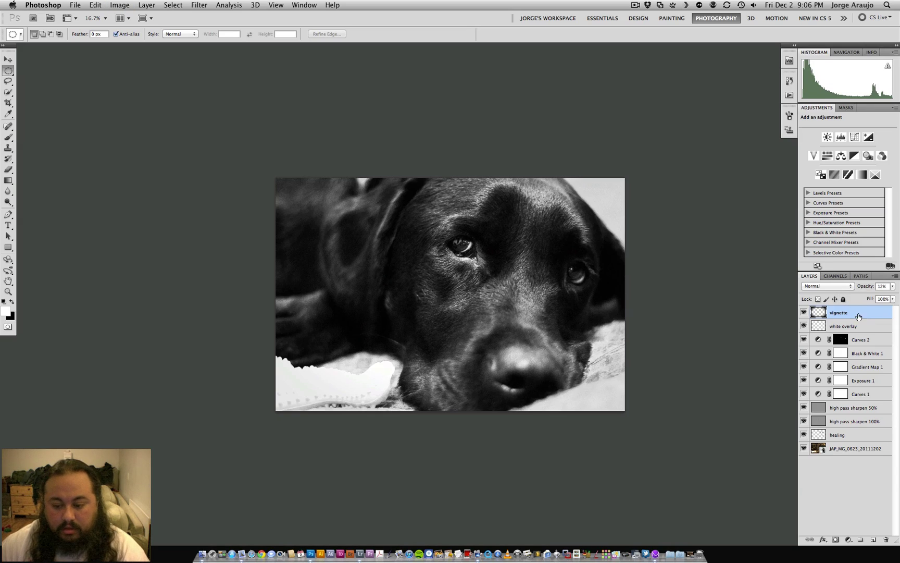
Step: Set the black vignette layer's opacity to 30% and compare the photo with the layer hidden and shown
left_click(893, 286)
left_click_drag(850, 297, 847, 299)
left_click_drag(850, 298, 858, 298)
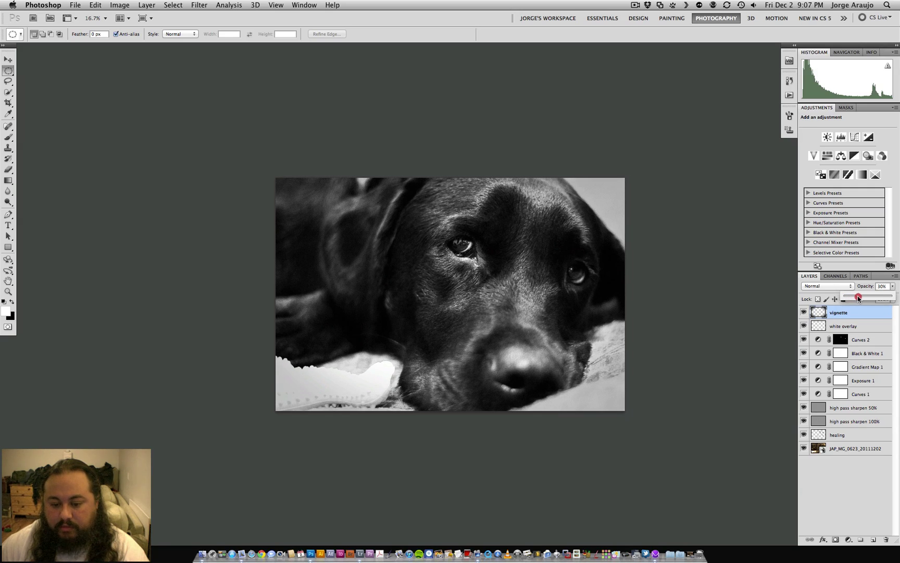
left_click(804, 312)
left_click(804, 313)
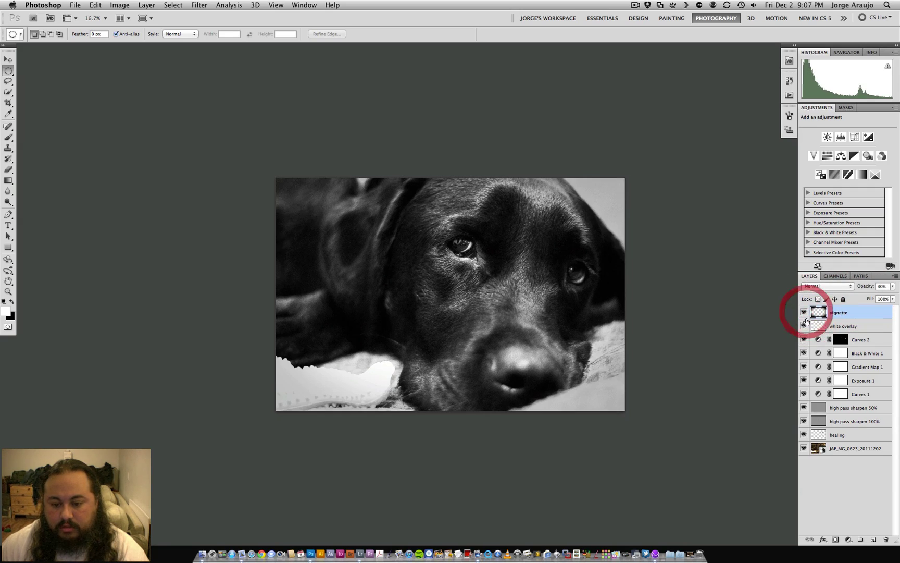
Step: Review the whole photo at different sizes and delete the vignette layer
key("super+minus")
key("super+minus")
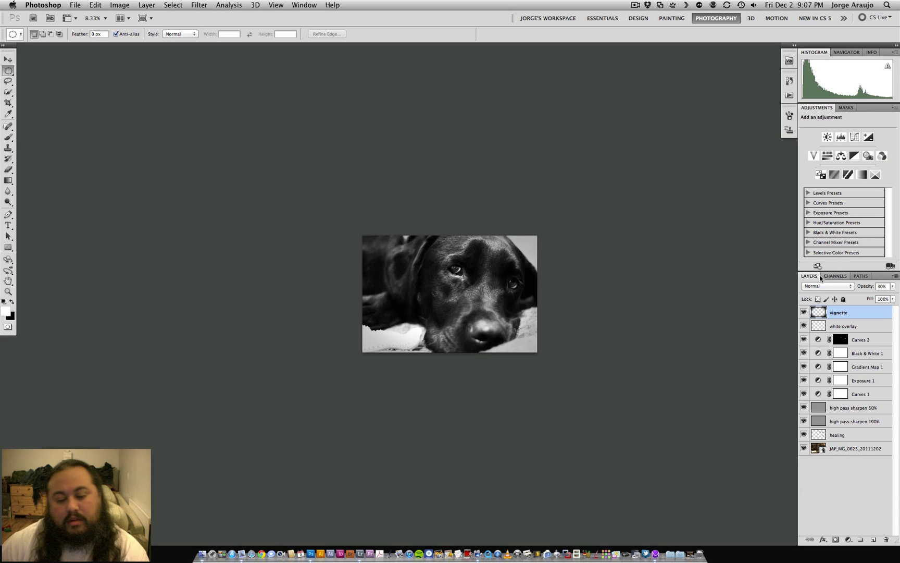
key("super+plus")
key("super+plus")
key("super+plus")
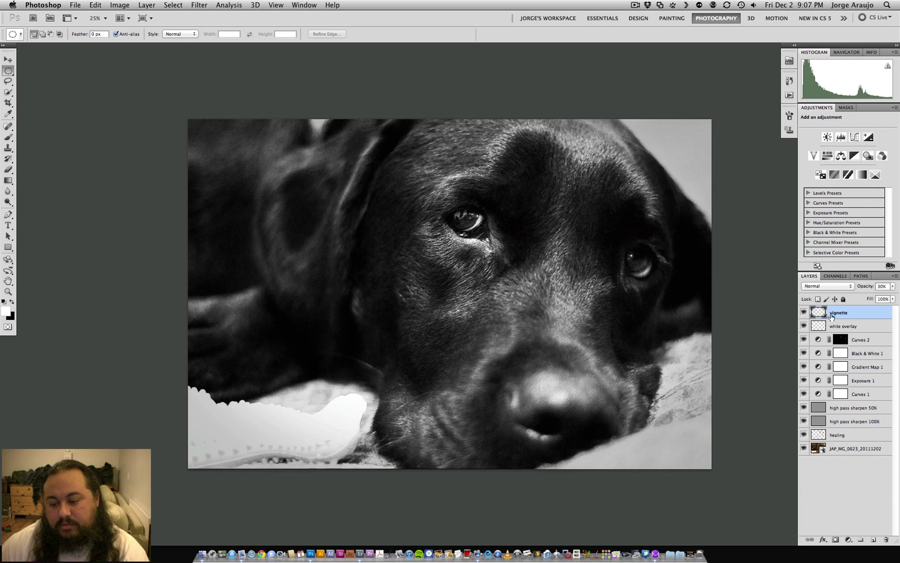
left_click(804, 313)
left_click_drag(839, 322, 886, 539)
Step: Inspect the dog's eye and fur up close and check the white chew toy against the original colour photo
key("super+plus")
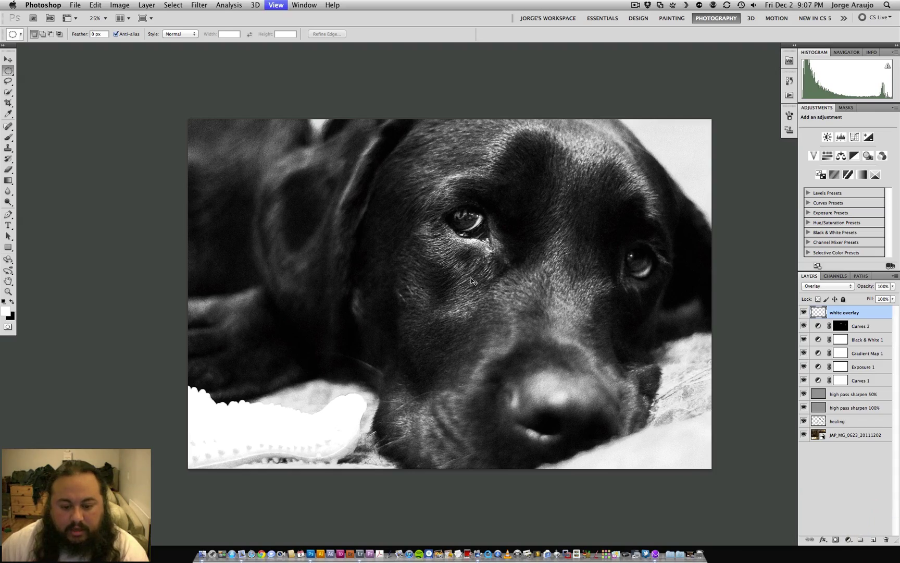
key("super+plus")
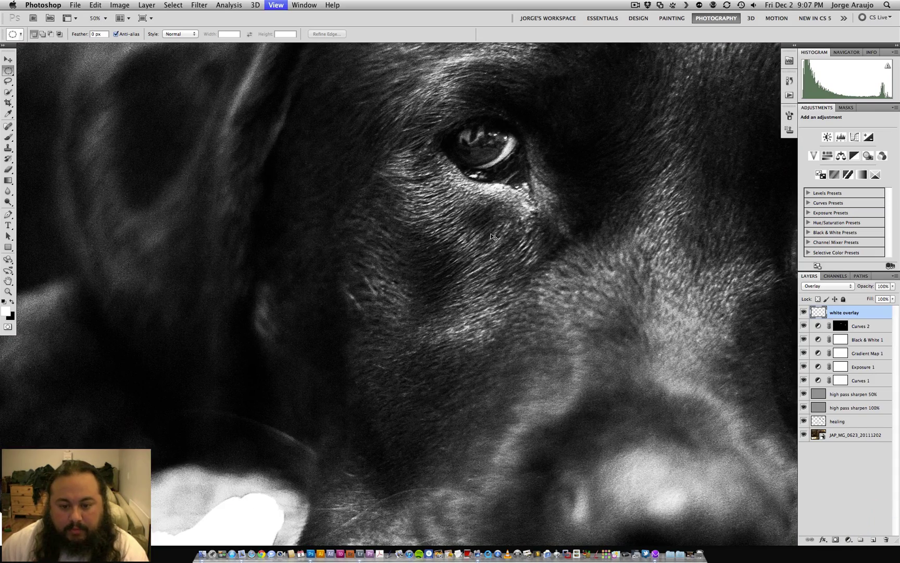
key("super+minus")
key("super+minus")
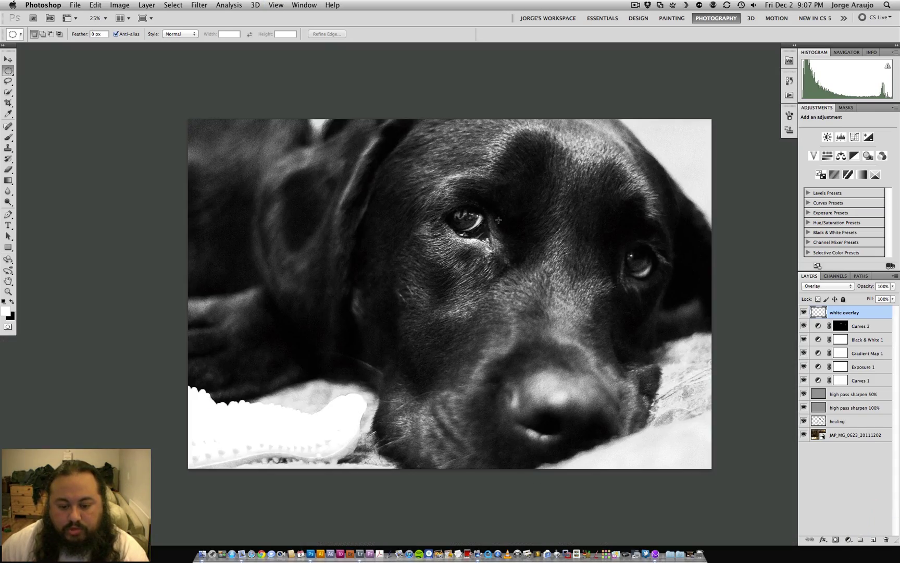
key("super+plus")
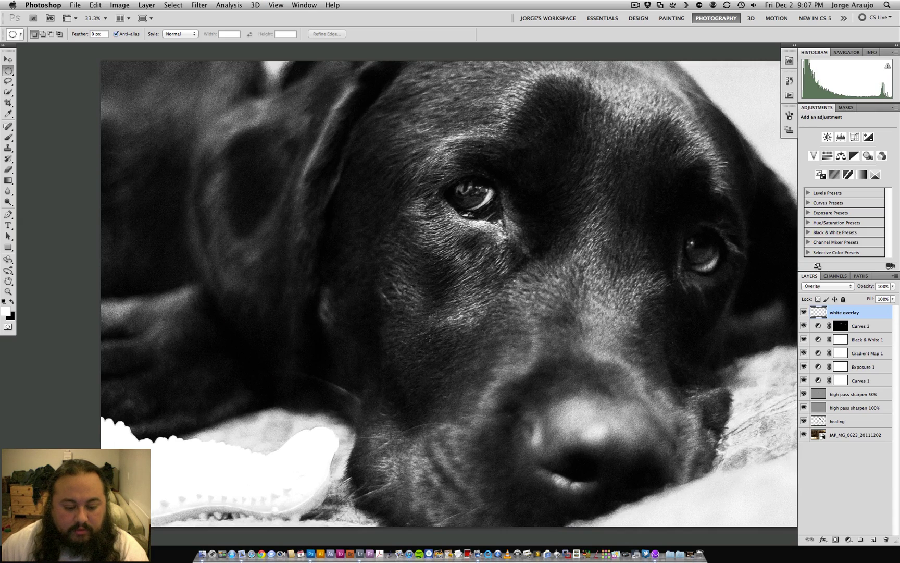
left_click_drag(421, 377, 555, 231)
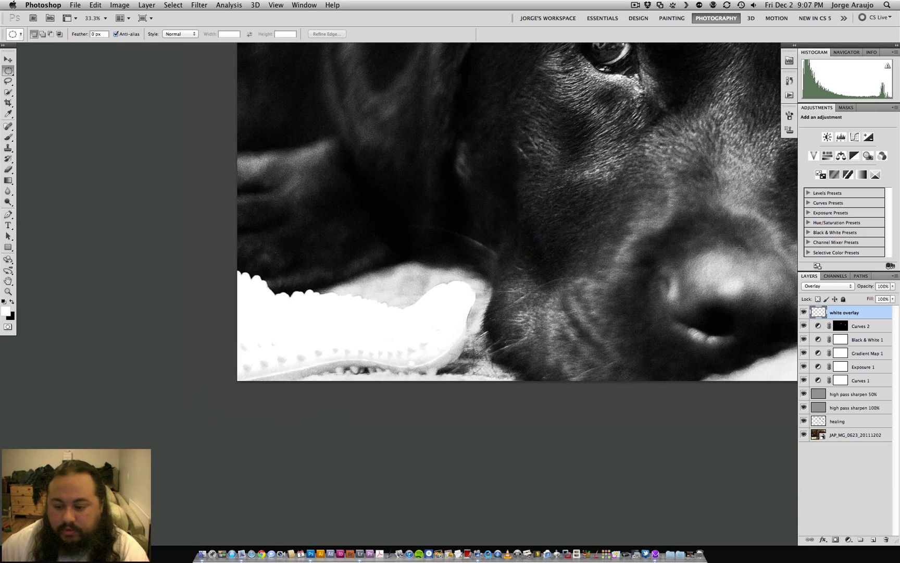
mouse_move(803, 318)
left_mouse_down()
mouse_move(807, 422)
mouse_move(803, 311)
left_mouse_up()
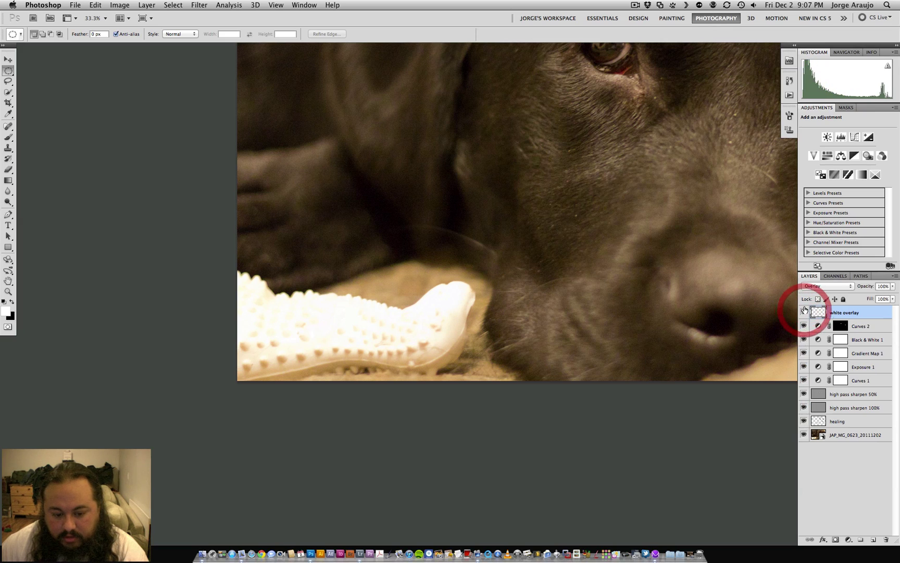
key("super+plus")
left_click_drag(429, 361, 539, 312)
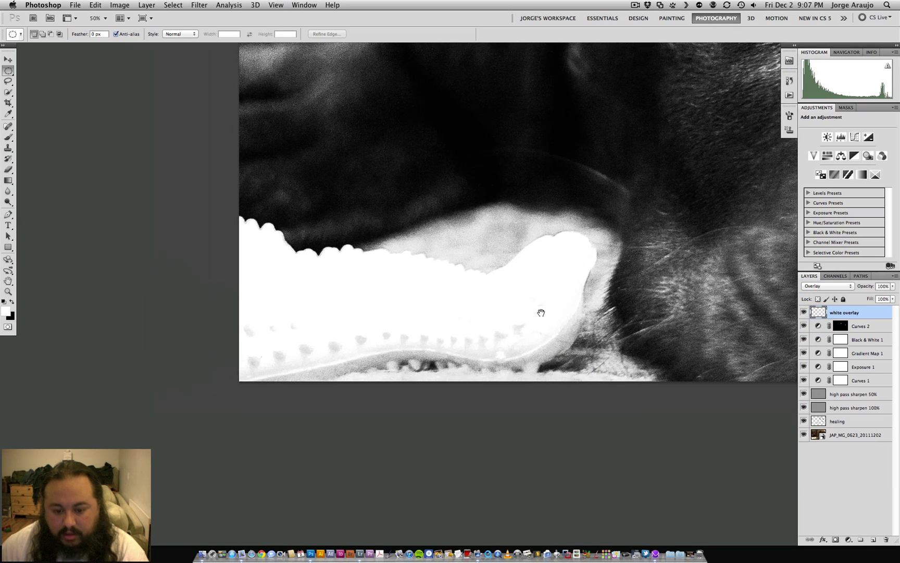
Step: Try to darken the white chew toy with a new Curves adjustment layer above the white overlay layer
left_click(849, 540)
left_click(854, 403)
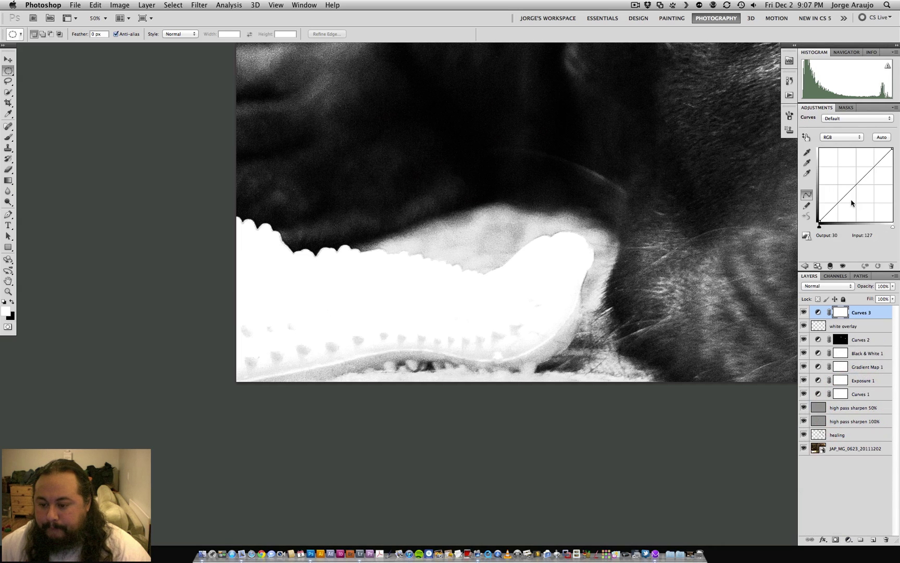
left_click_drag(857, 190, 855, 245)
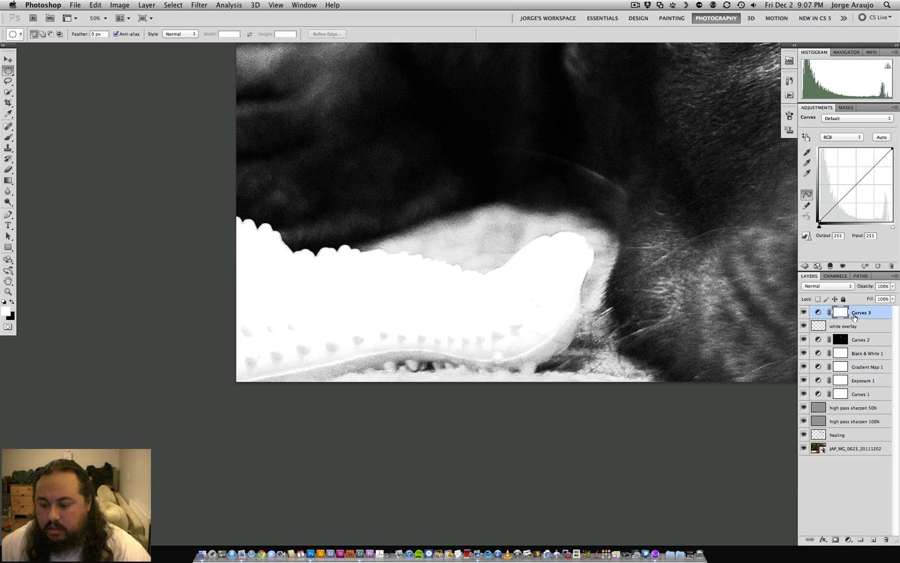
left_click_drag(855, 316, 886, 539)
Step: Try to darken the white chew toy with a black brush on a new Overlay layer above the white overlay layer
left_click(873, 539)
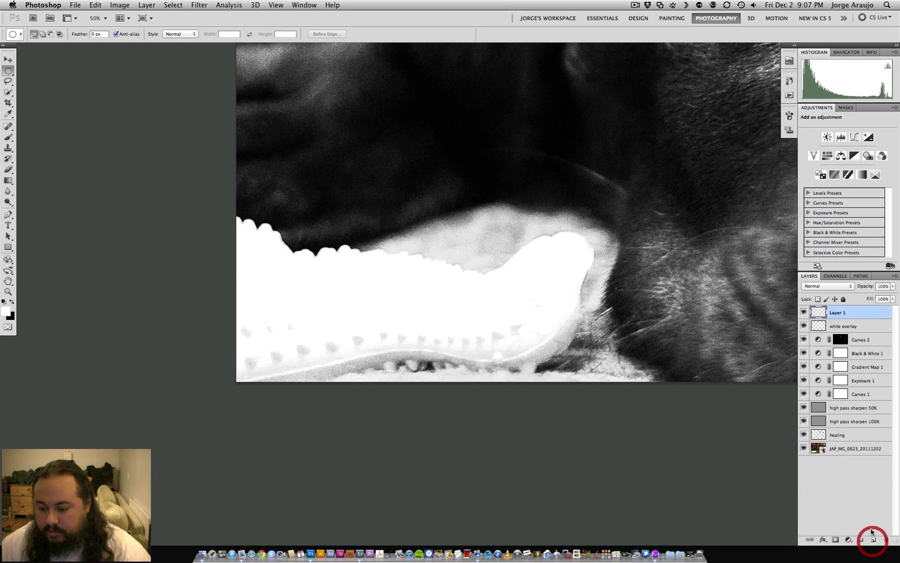
left_click(832, 288)
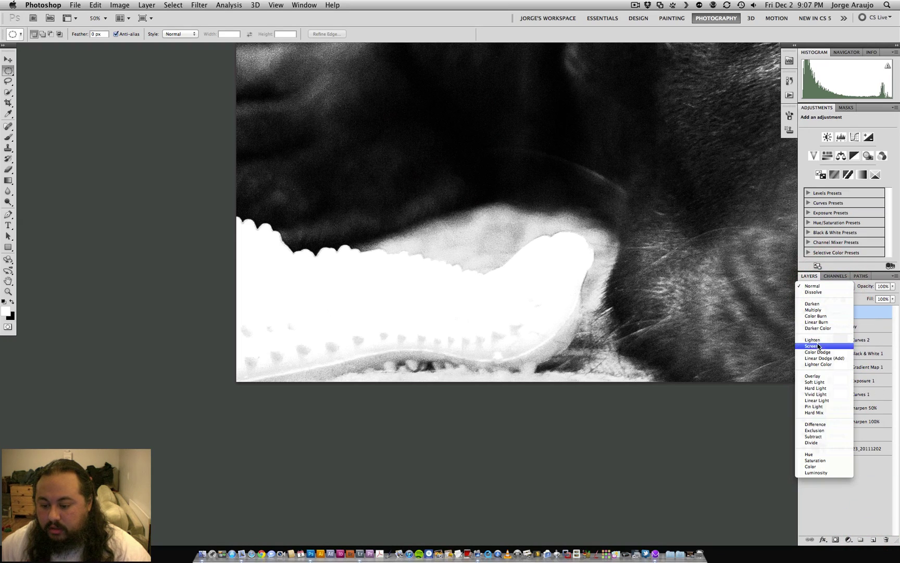
left_click(813, 376)
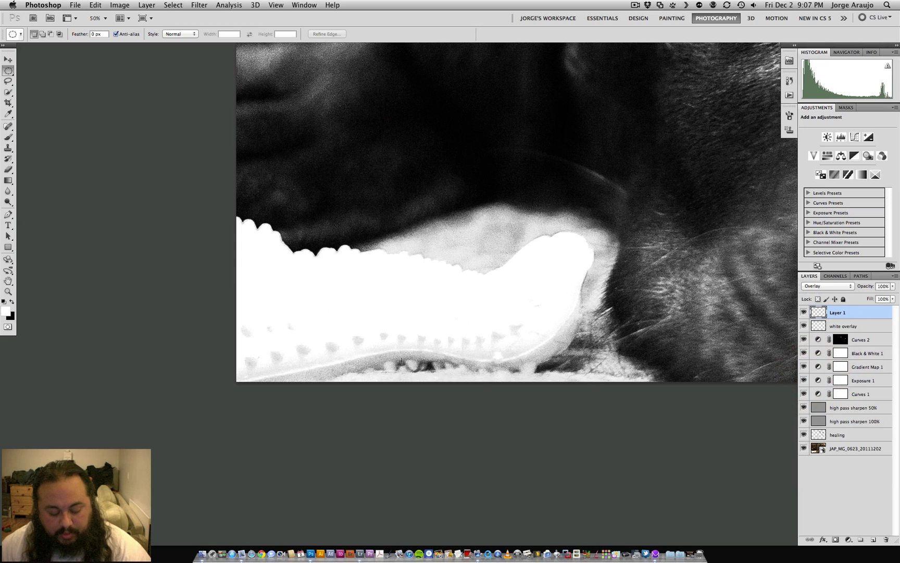
key("x")
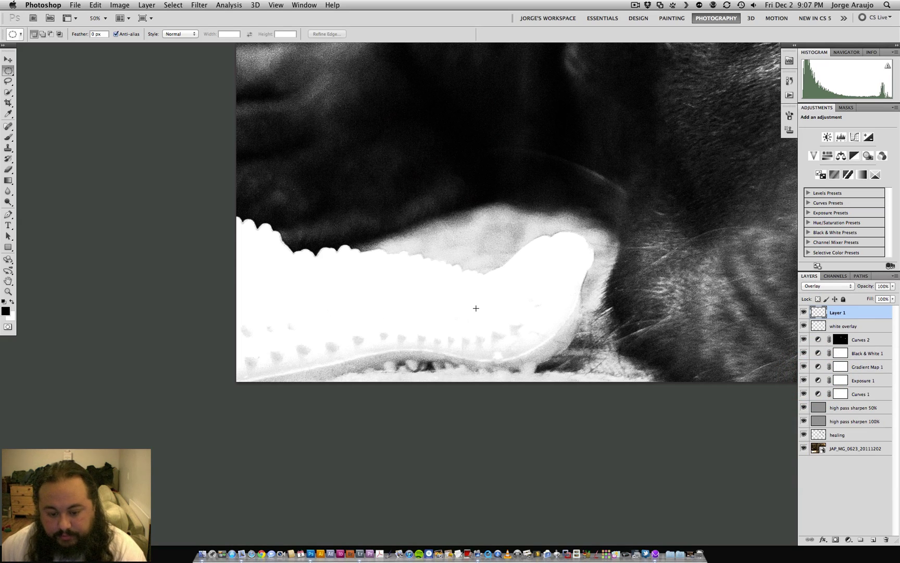
key("b")
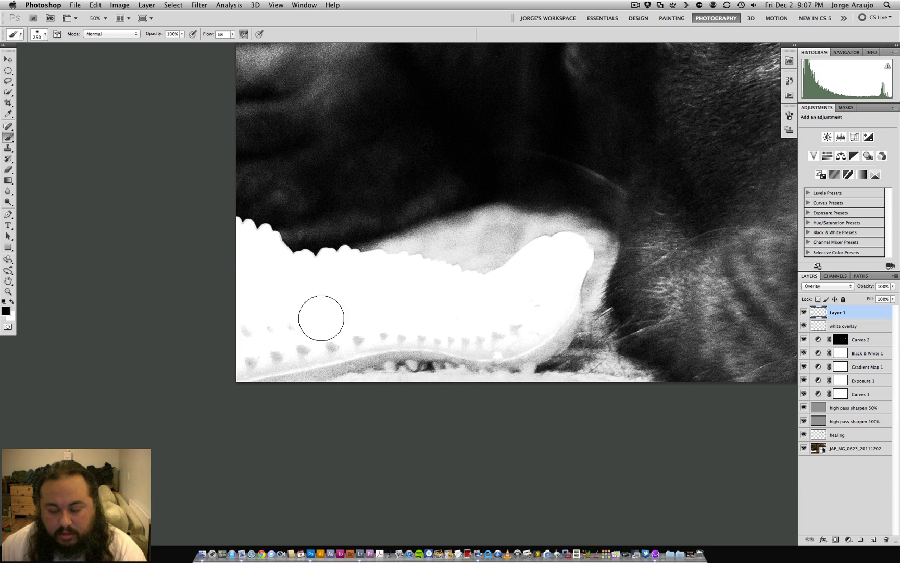
Step: Test the new Overlay layer beneath Curves 1 with its visibility off and on, and delete it
left_click_drag(852, 312, 803, 312)
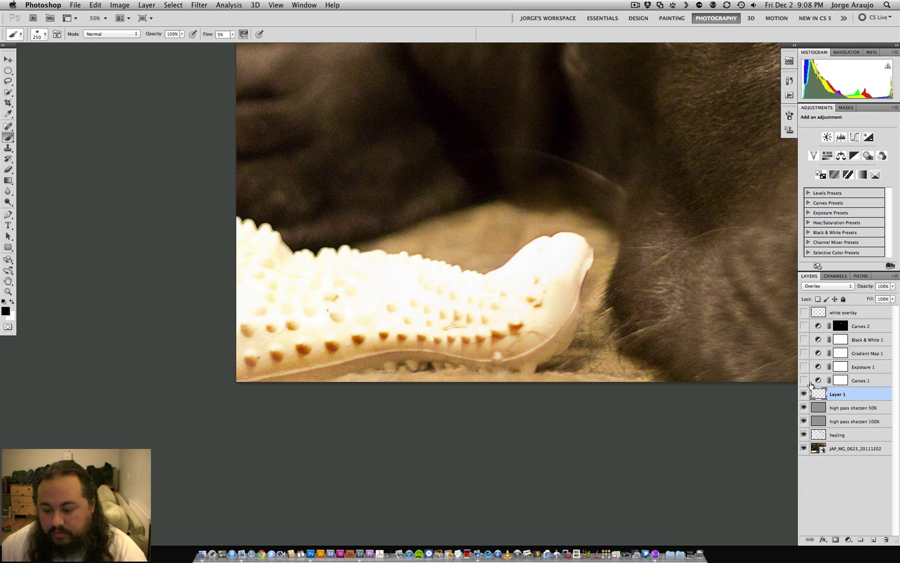
left_click_drag(804, 382, 808, 337)
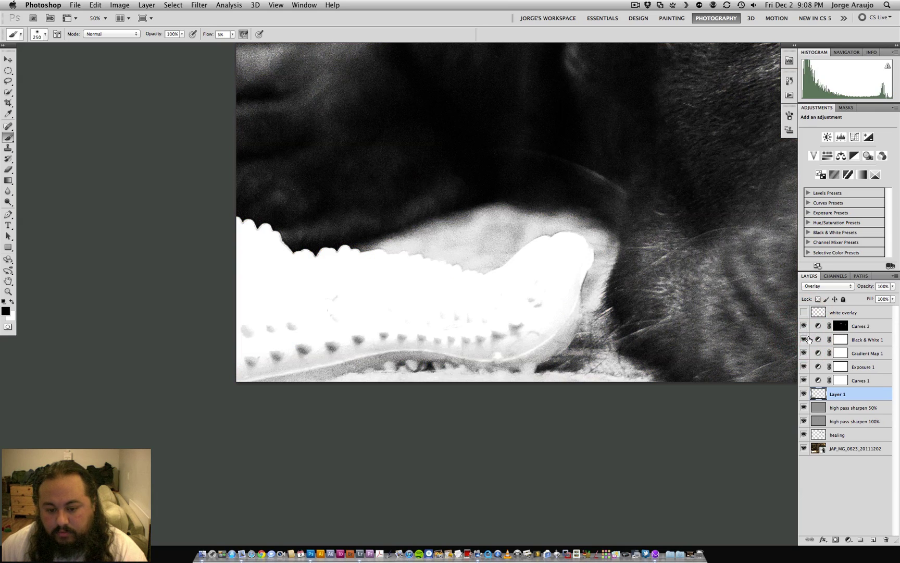
left_click(805, 394)
left_click(804, 394)
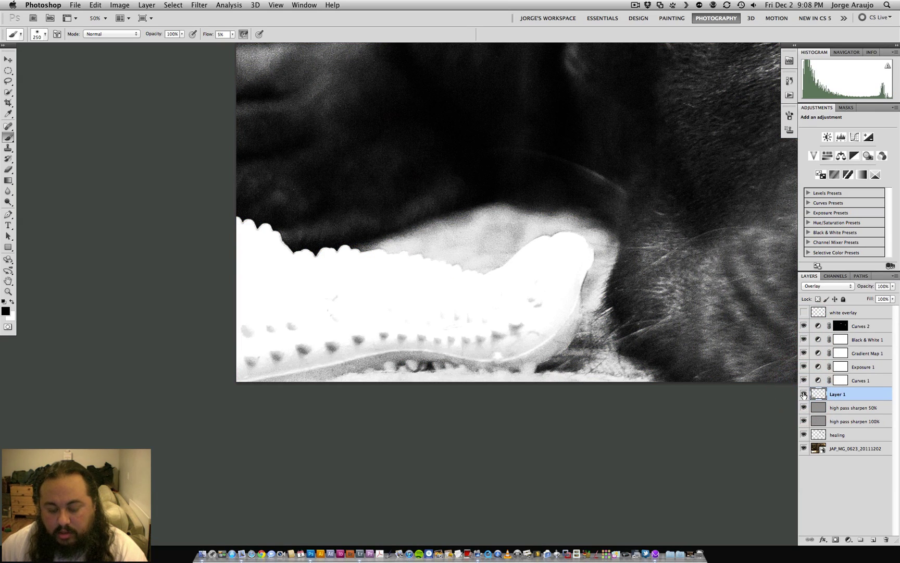
key("super+minus")
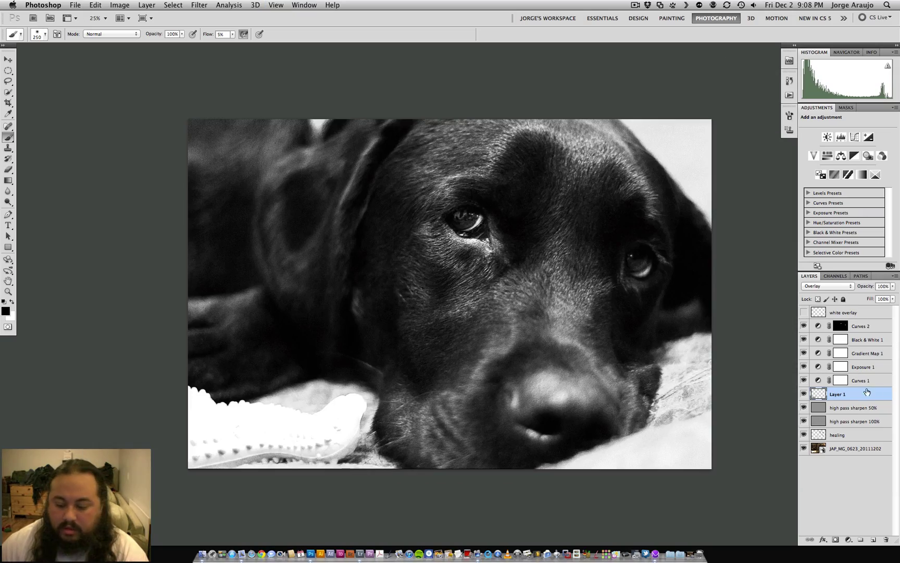
left_click_drag(867, 392, 886, 540)
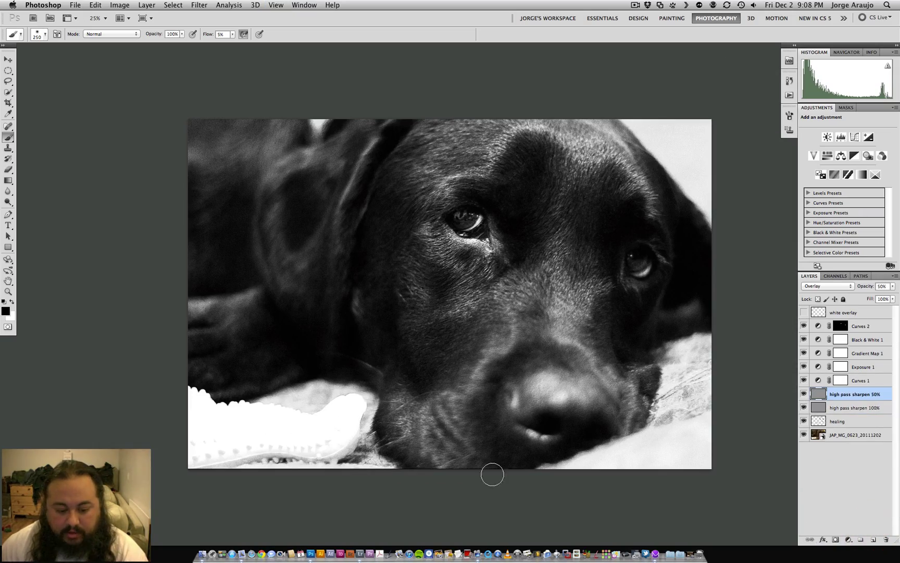
Step: Examine the chew toy's edge up close with the adjustment and sharpening layers hidden, and show all layers again
key("super+plus")
key("super+plus")
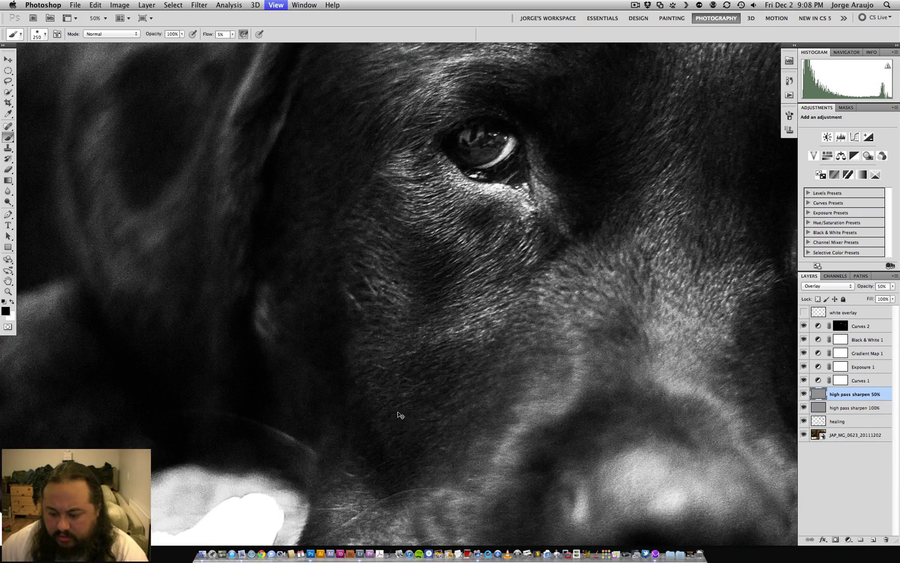
key("super+plus")
key("super+plus")
left_click_drag(315, 434, 546, 245)
left_click_drag(397, 380, 515, 269)
left_click_drag(366, 433, 423, 387)
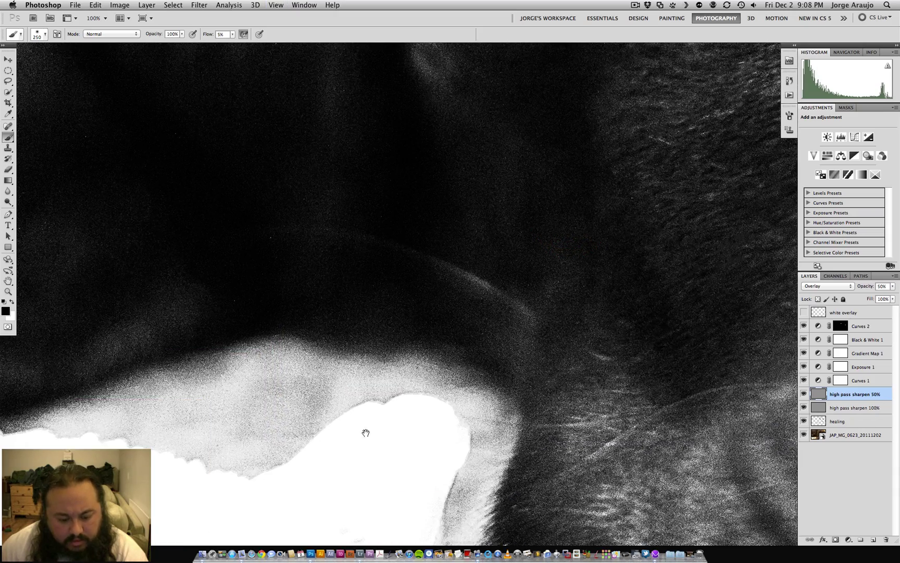
left_click_drag(805, 326, 803, 410)
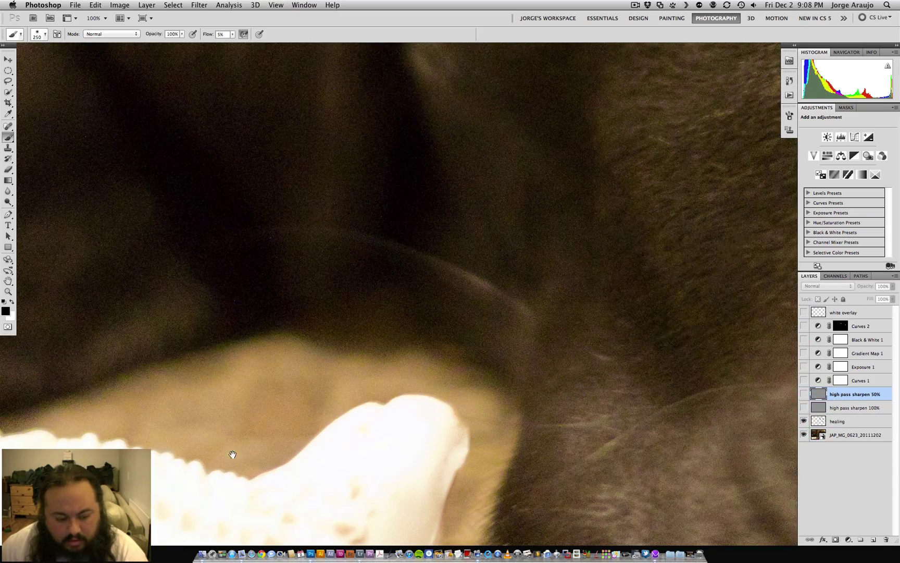
left_click_drag(233, 455, 446, 327)
key("super+plus")
key("super+plus")
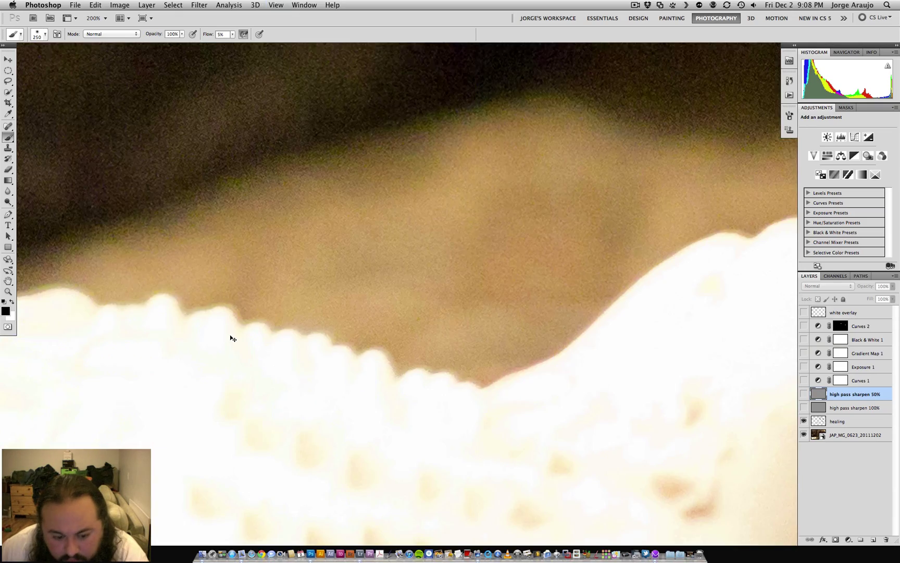
left_click_drag(244, 384, 674, 393)
left_click_drag(288, 332, 127, 207)
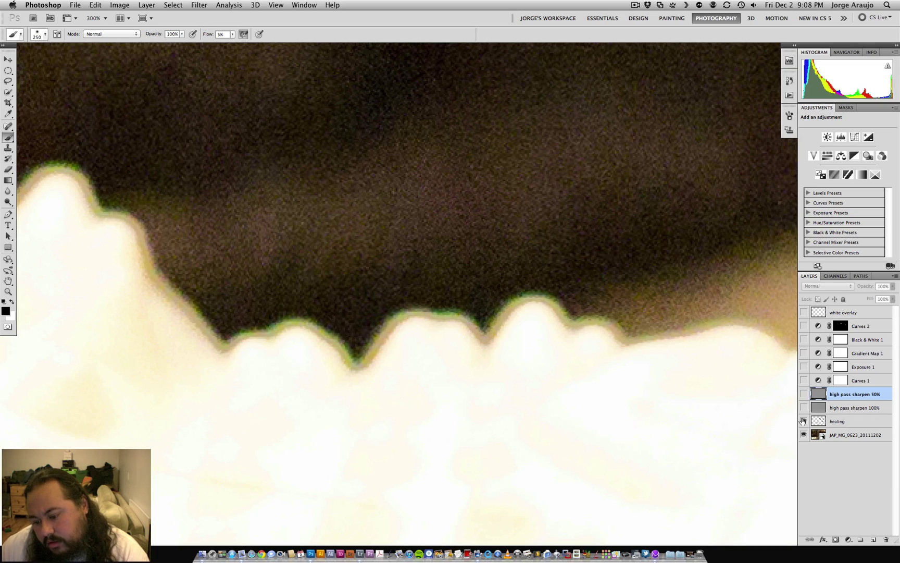
left_click_drag(803, 421, 804, 313)
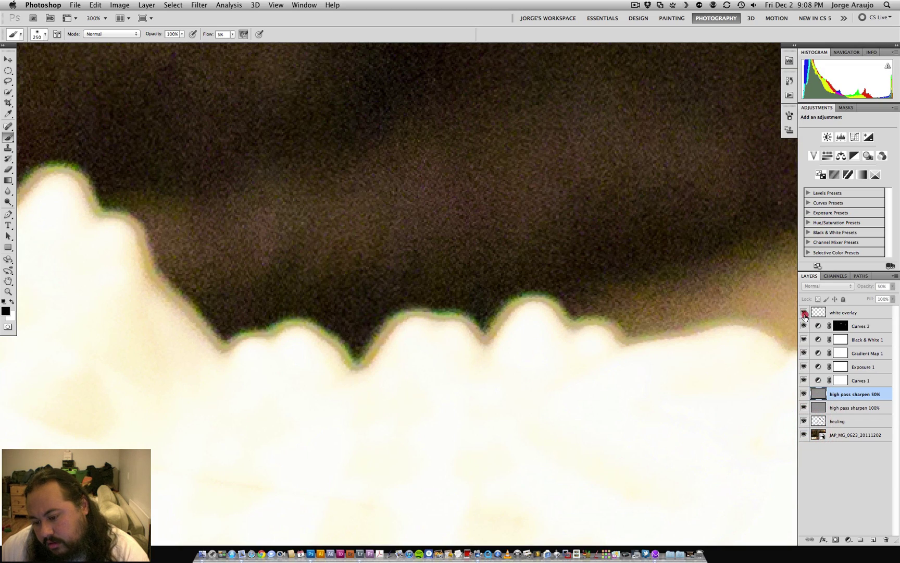
Step: Compare the whole photo with the white overlay layer hidden and shown
key("super+minus")
key("super+minus")
key("super+minus")
key("super+minus")
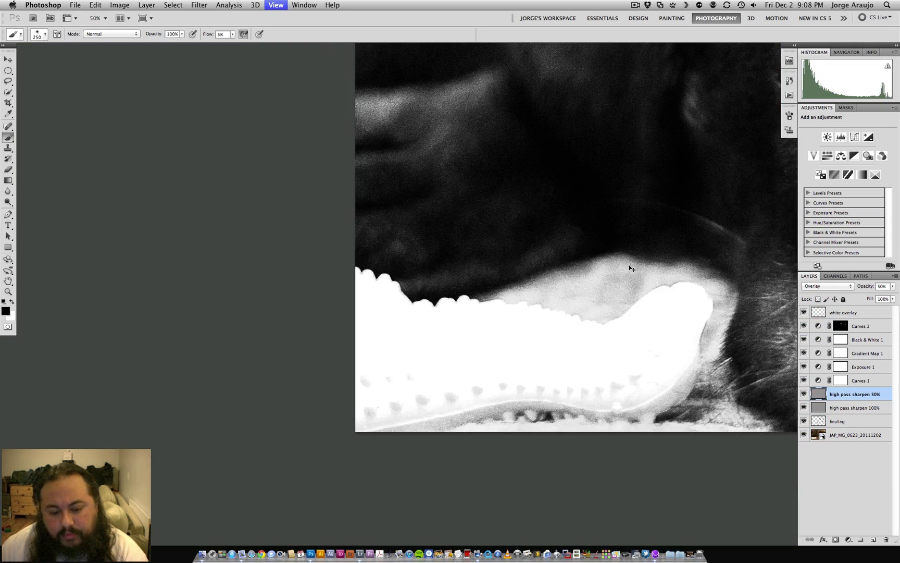
key("super+minus")
key("super+minus")
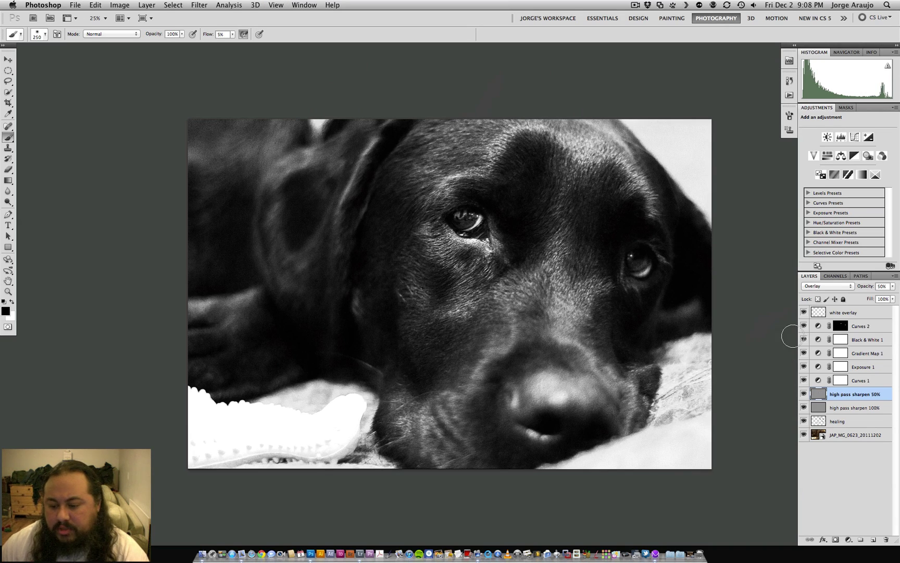
left_click(804, 313)
left_click(804, 312)
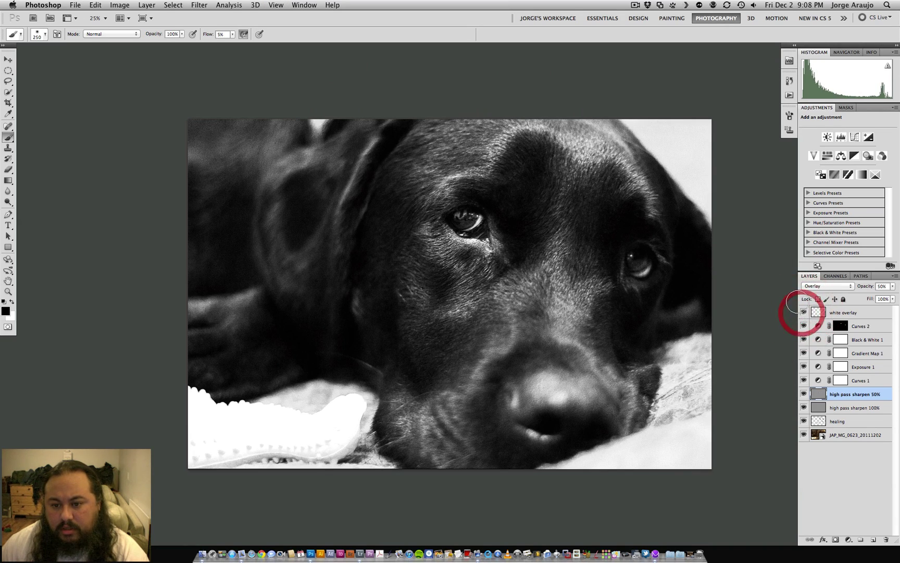
left_click(635, 6)
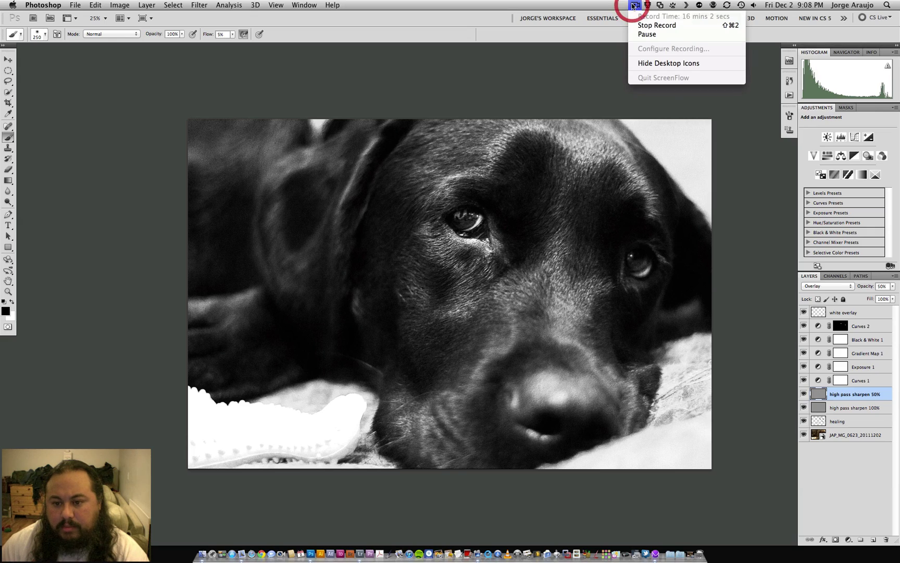
left_click(561, 88)
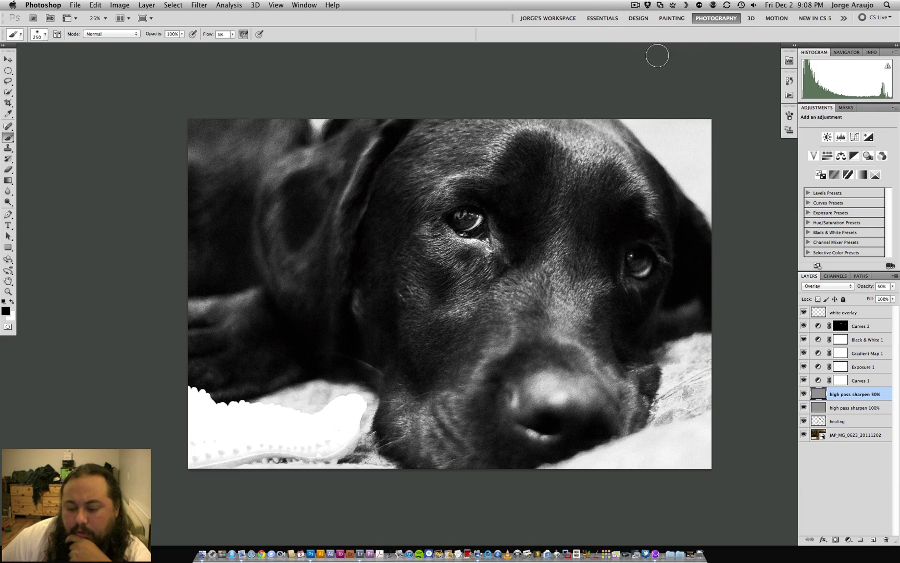
Step: Create a new layer named "noise" above the white overlay layer
left_click(844, 312)
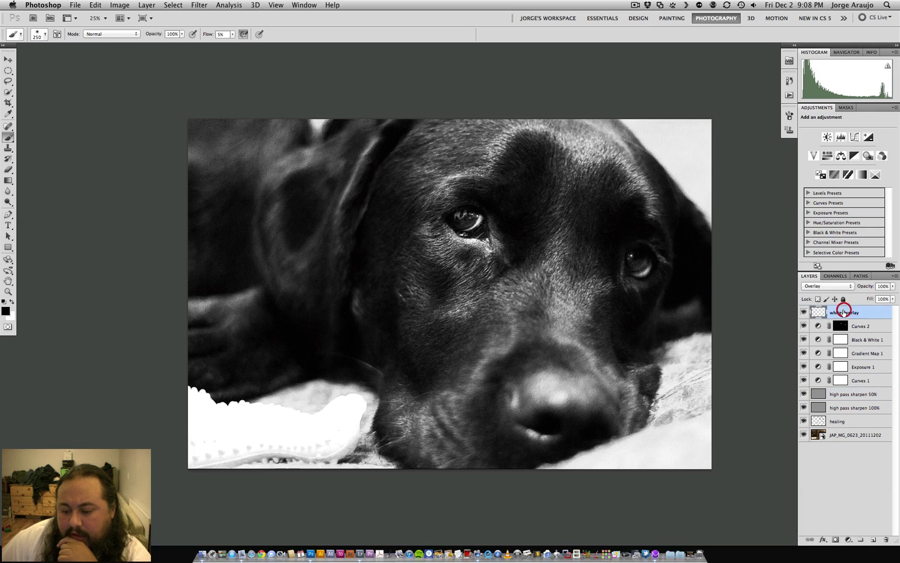
left_click(872, 540, "alt")
type("no")
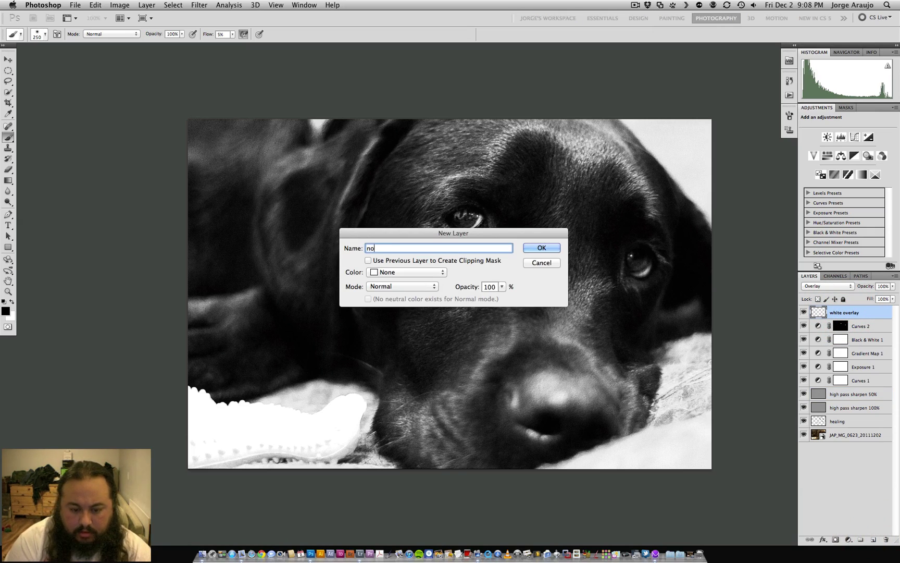
type("i")
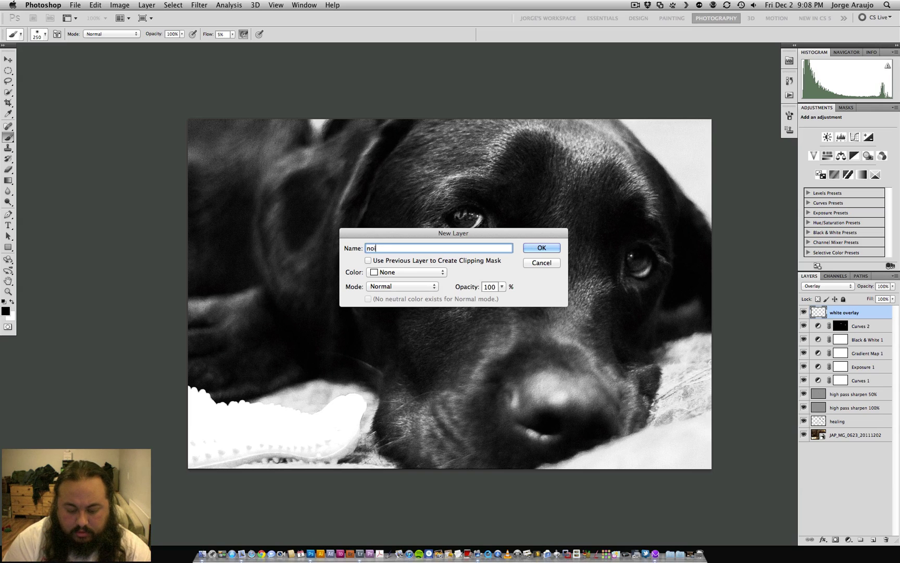
type("se")
key("Return")
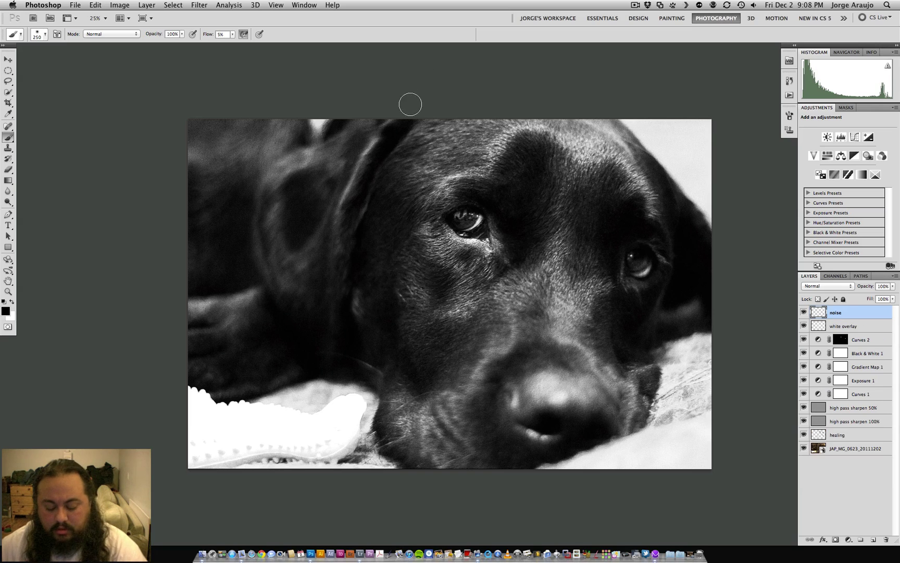
Step: Fill the noise layer with 50% Gray, using Overlay as the fill's blending mode at 100% opacity
key("super+equal")
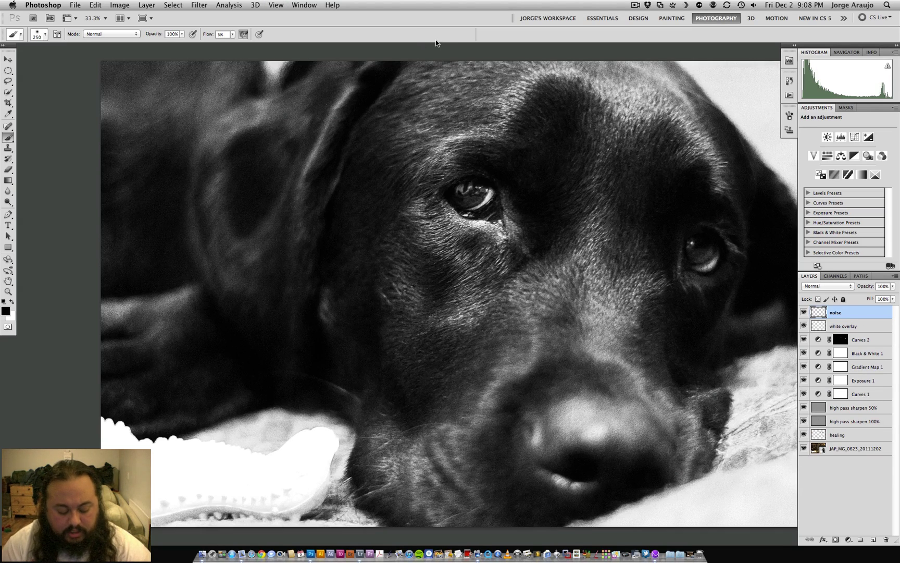
key("shift+F5")
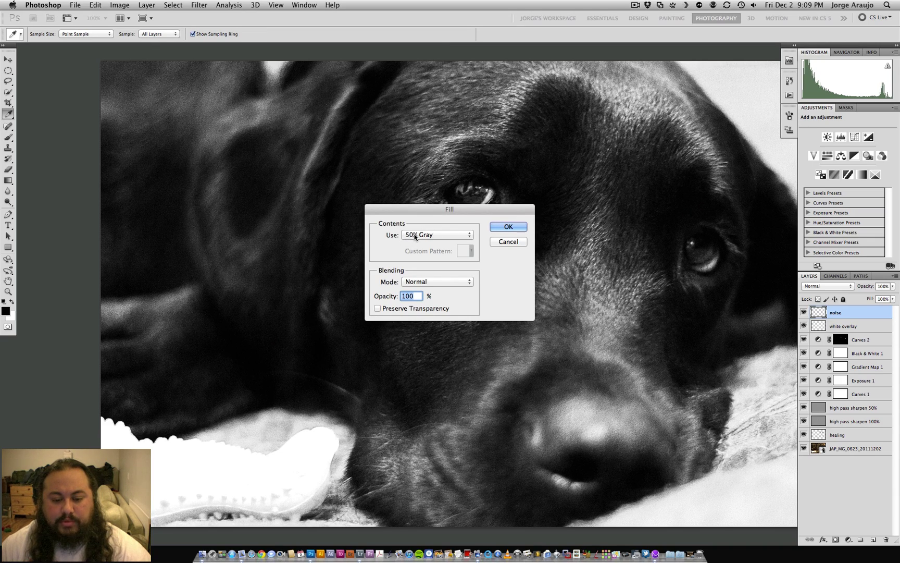
left_click(433, 281)
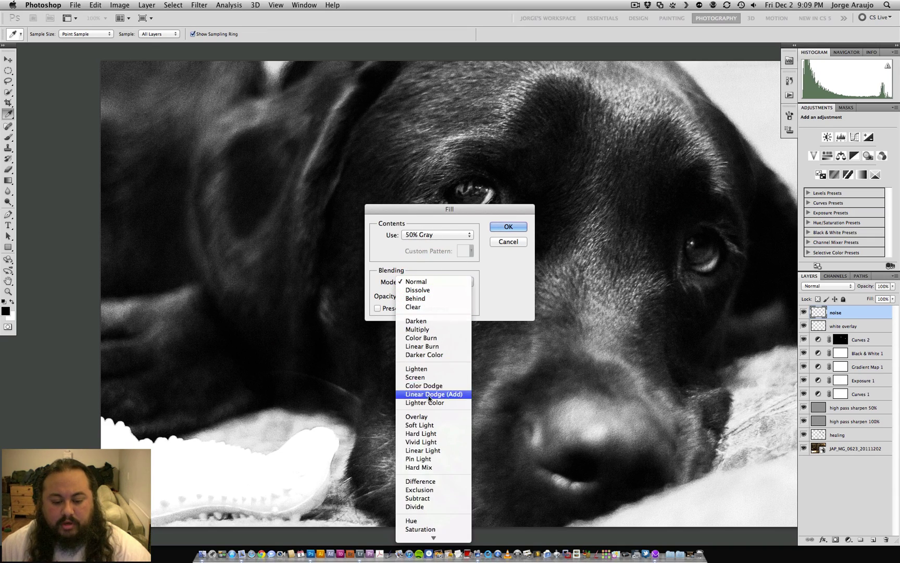
left_click(427, 417)
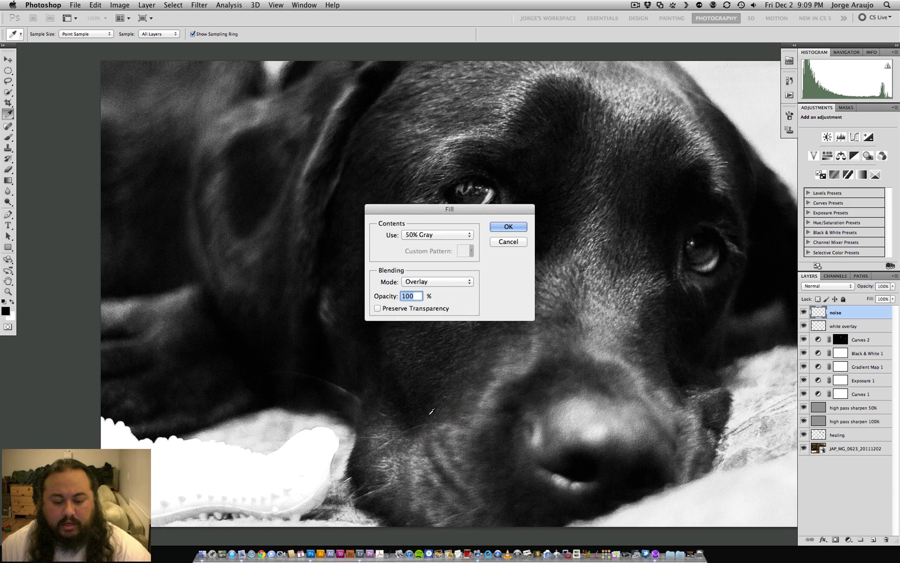
left_click(507, 227)
key("b")
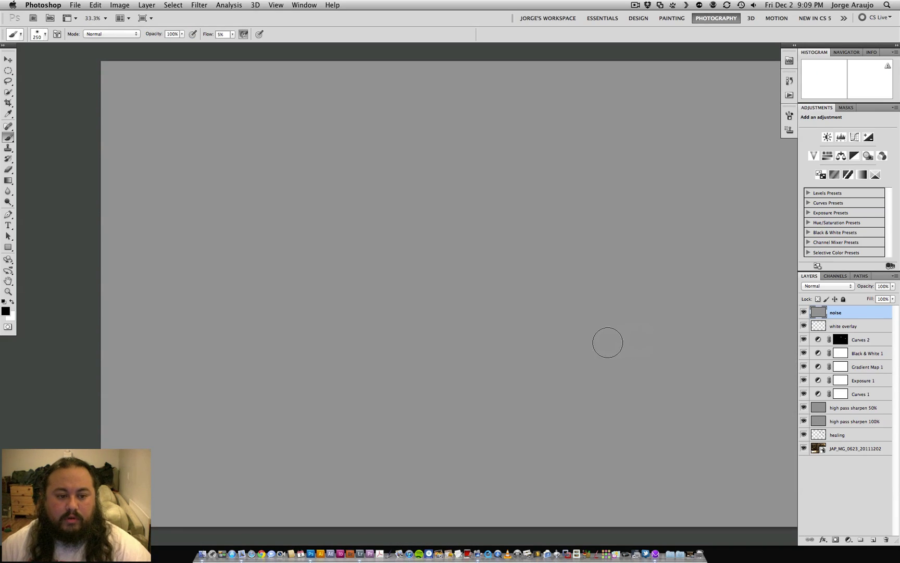
Step: Set the noise layer's blend mode to Overlay and compare the photo with the layer hidden and shown
left_click(834, 286)
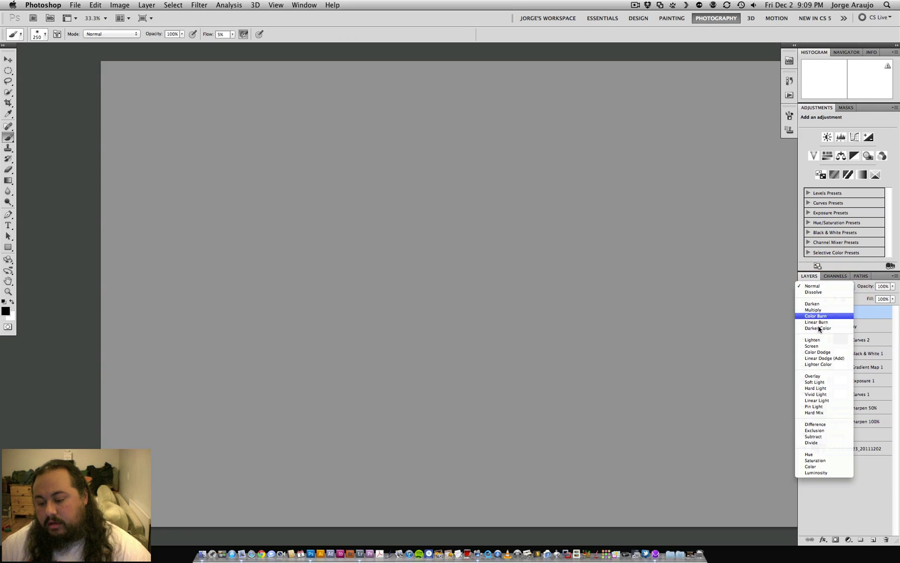
left_click(818, 379)
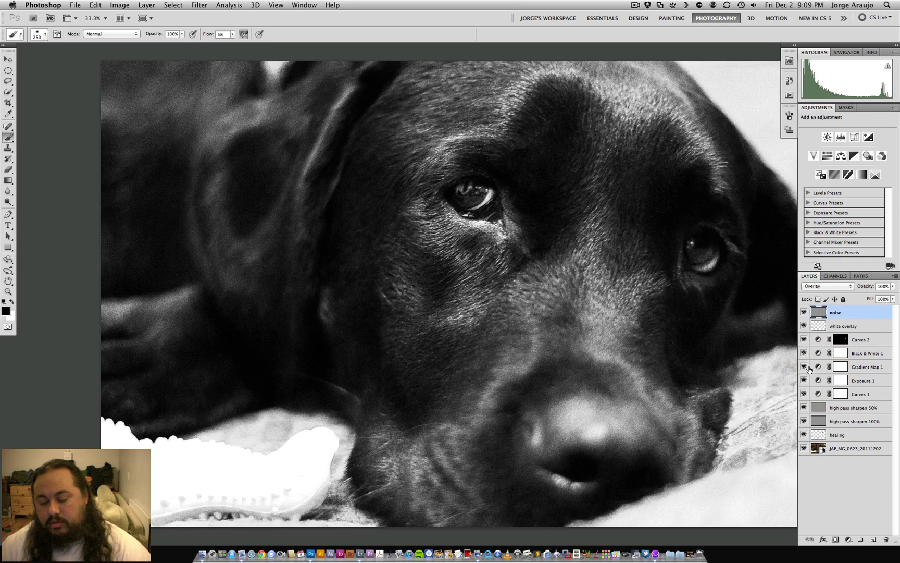
left_click(804, 313)
left_click(804, 313)
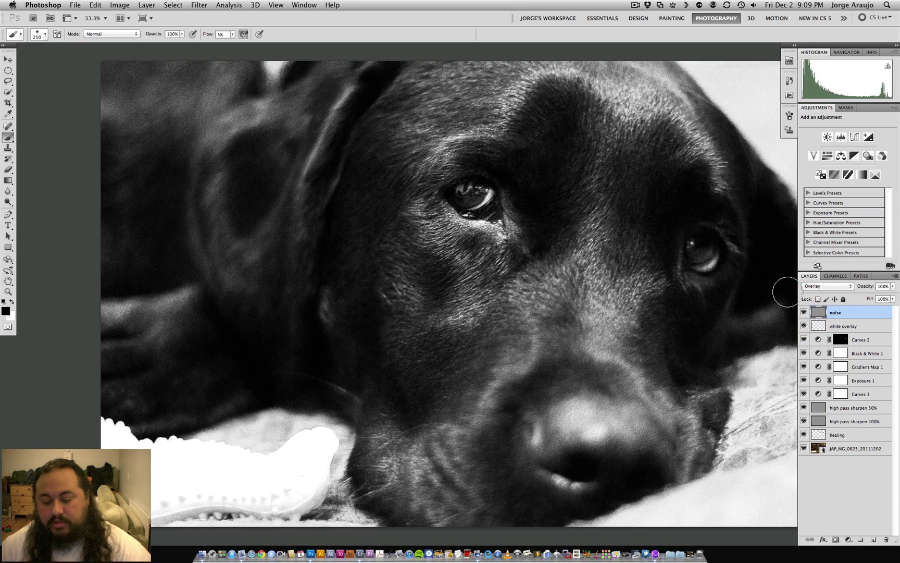
Step: Add 25% uniform, monochromatic noise to the noise layer with the Add Noise filter while previewing it around the dog's eye
left_click(199, 5)
mouse_move(205, 134)
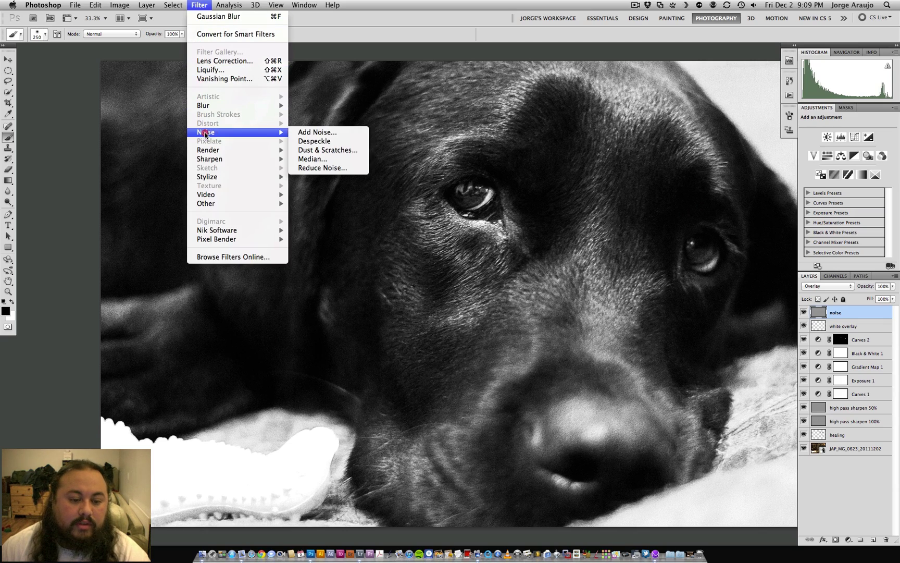
left_click(300, 133)
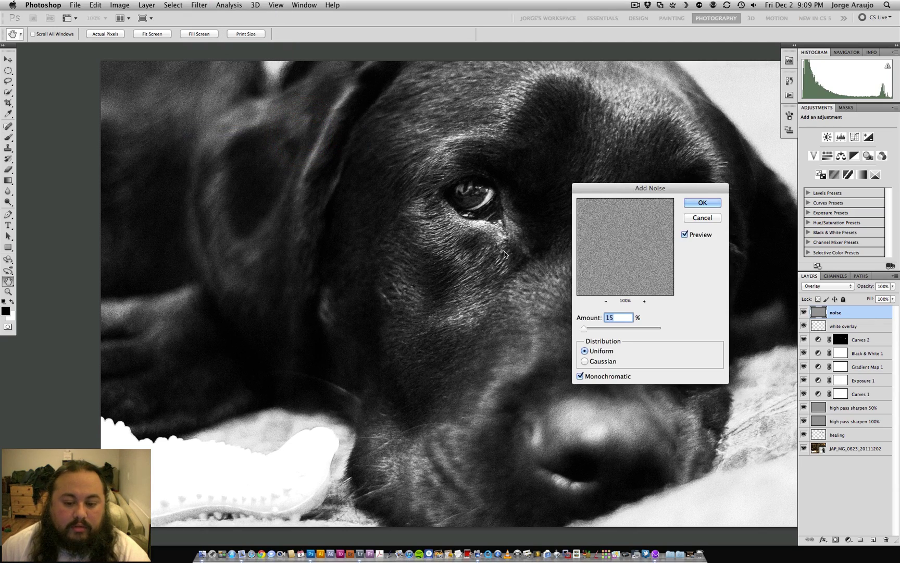
left_click(502, 244, "super")
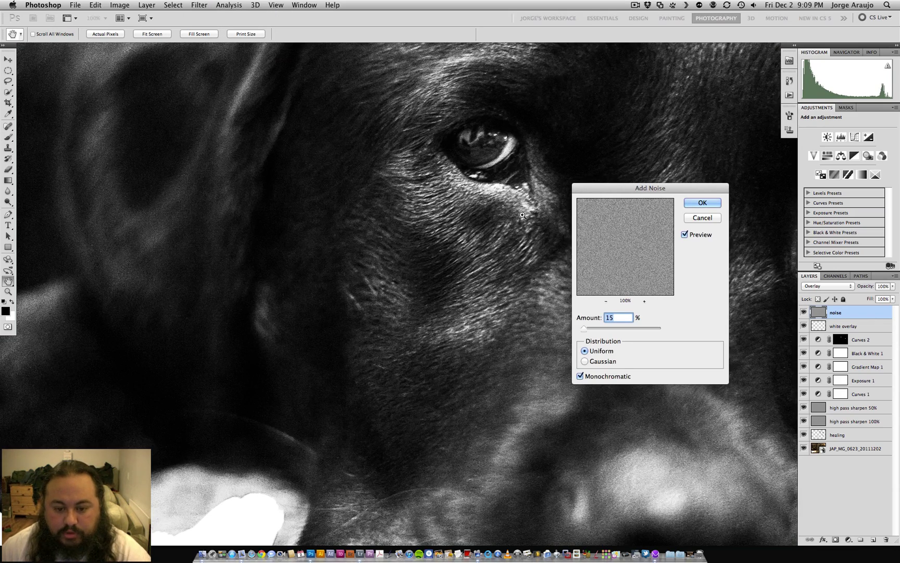
left_click(519, 215, "super")
left_click_drag(512, 152, 411, 255)
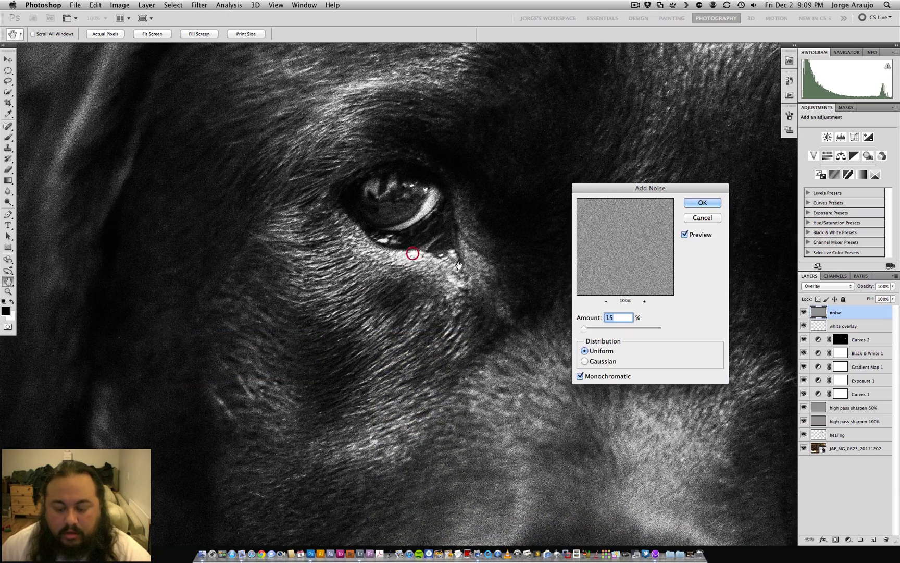
type("25")
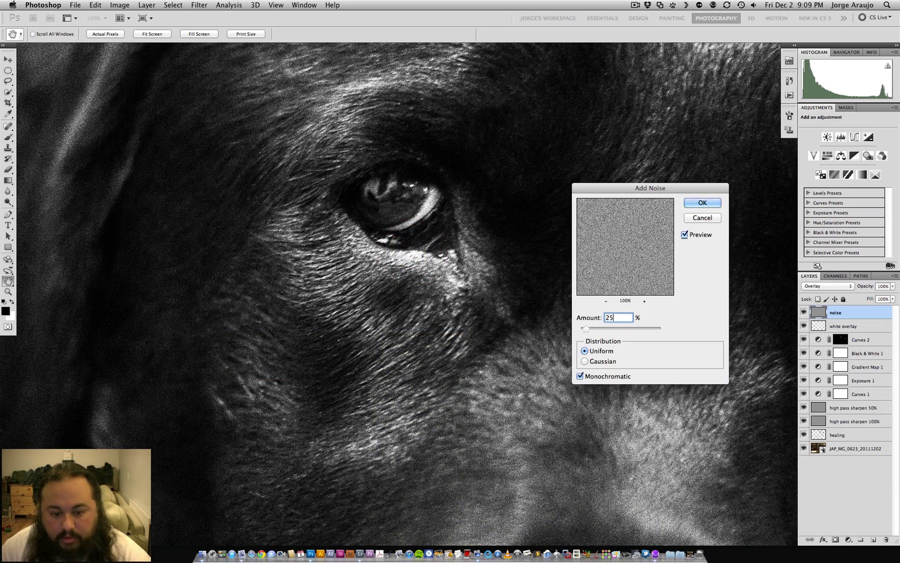
key("Return")
key("b")
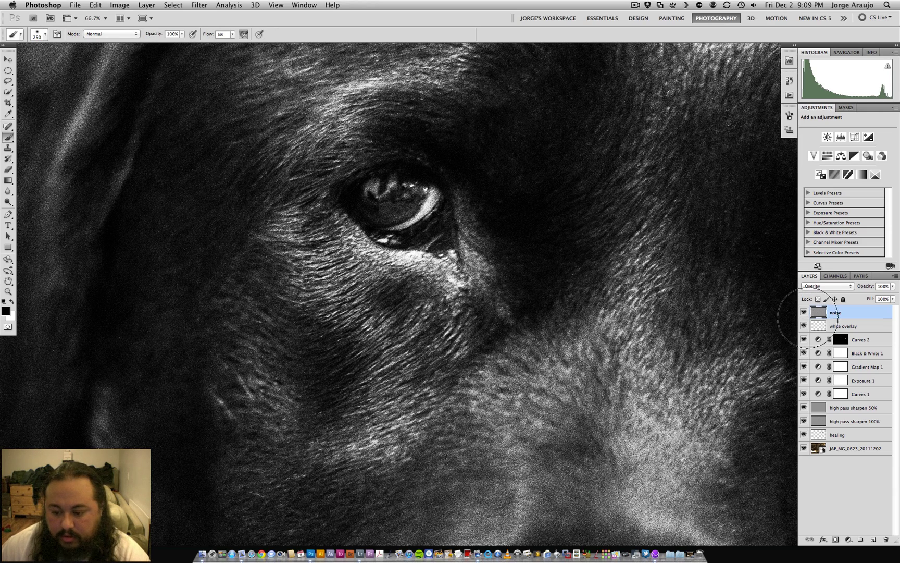
Step: Compare the photo with the noise layer hidden and shown, both close up at the eye and as a whole
left_click(804, 312)
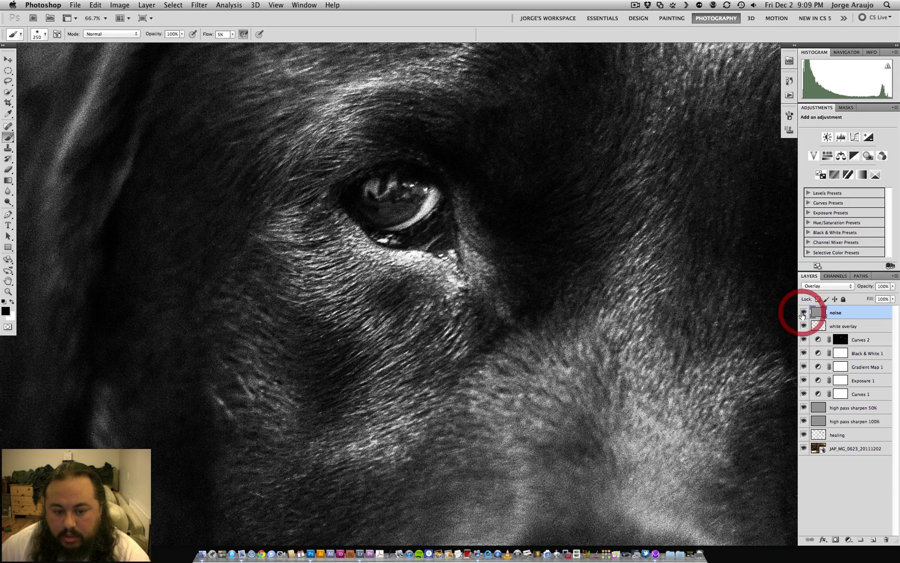
key("super+minus")
key("super+minus")
left_click(804, 314)
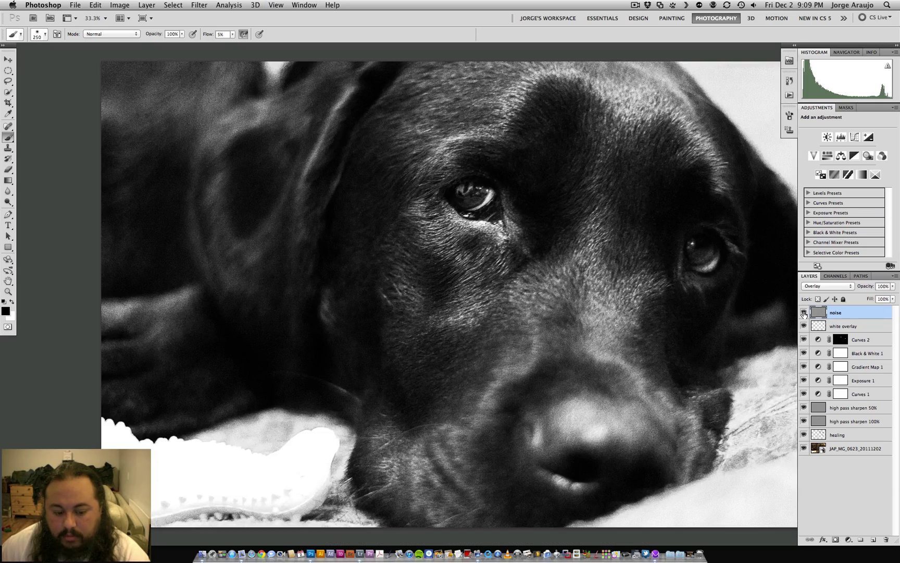
left_click(804, 313)
left_click(804, 313)
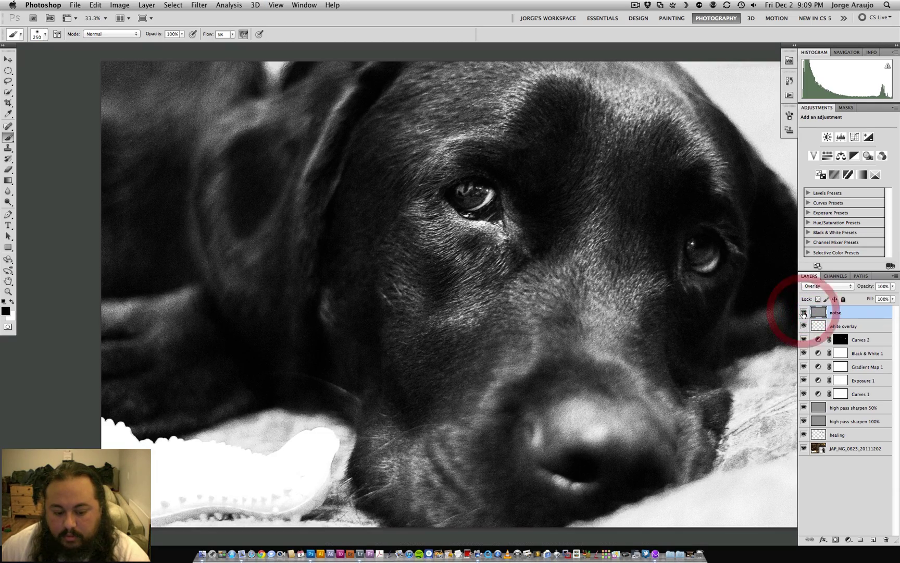
Step: Examine the added grain across the whole photo and at 100% magnification around the dog's eye
key("super+minus")
key("super+minus")
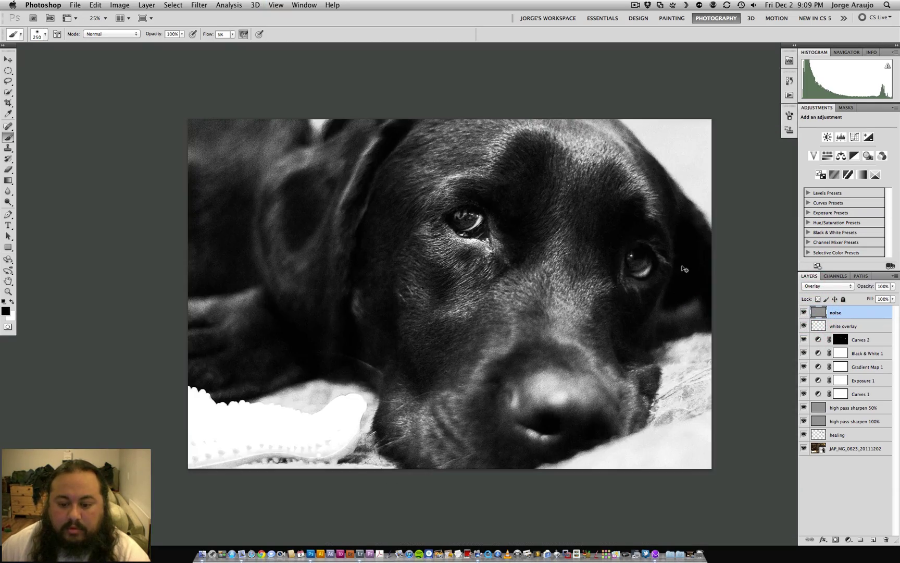
key("super+plus")
key("super+plus")
key("super+plus")
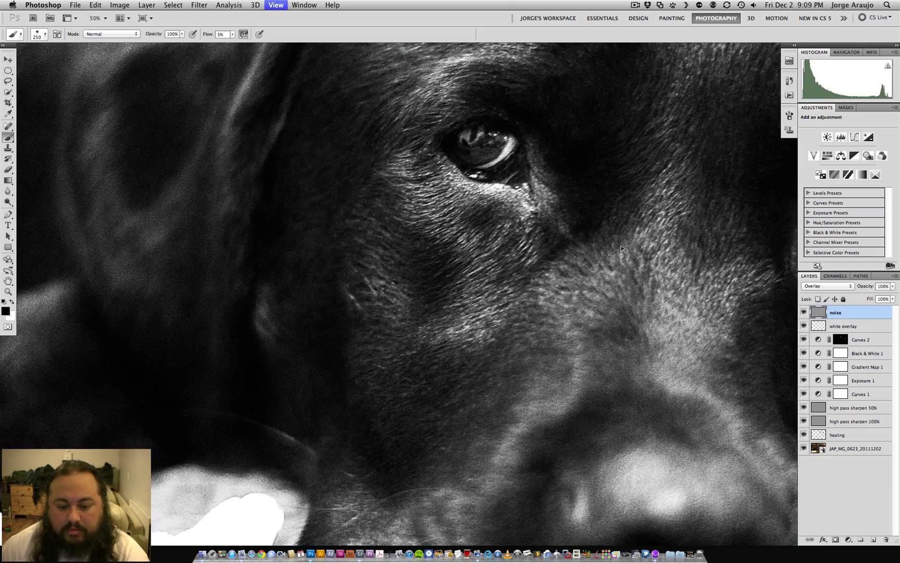
key("super+plus")
key("super+plus")
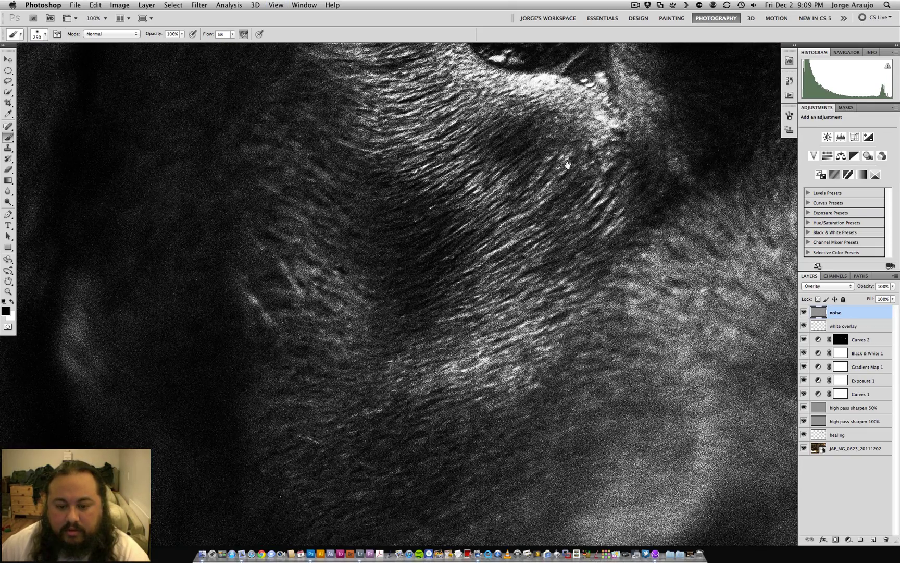
left_click_drag(569, 166, 510, 330)
left_click_drag(603, 230, 516, 292)
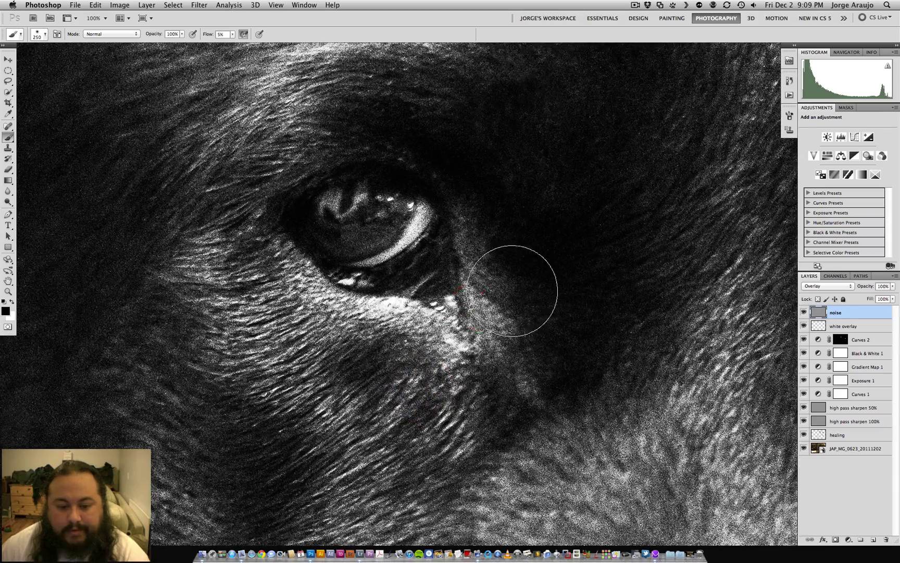
key("super+minus")
key("super+minus")
key("super+minus")
key("super+minus")
key("super+minus")
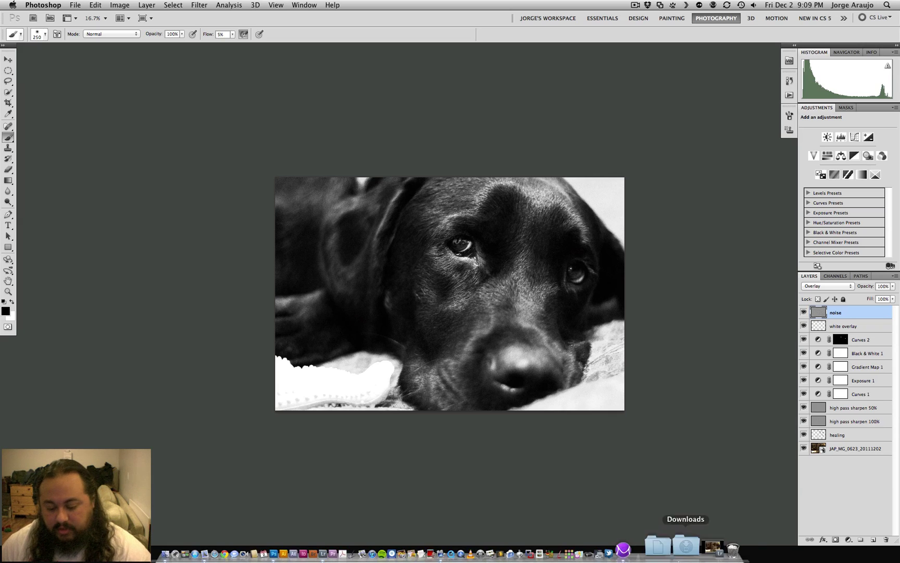
Step: Review the photo's camera data in its file information and close it
left_click(102, 5)
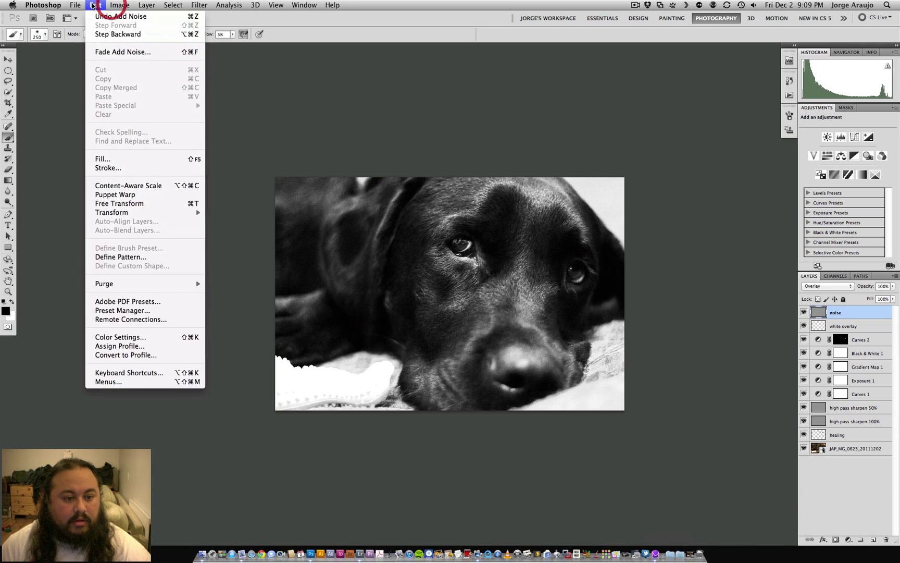
mouse_move(76, 5)
left_click(95, 265)
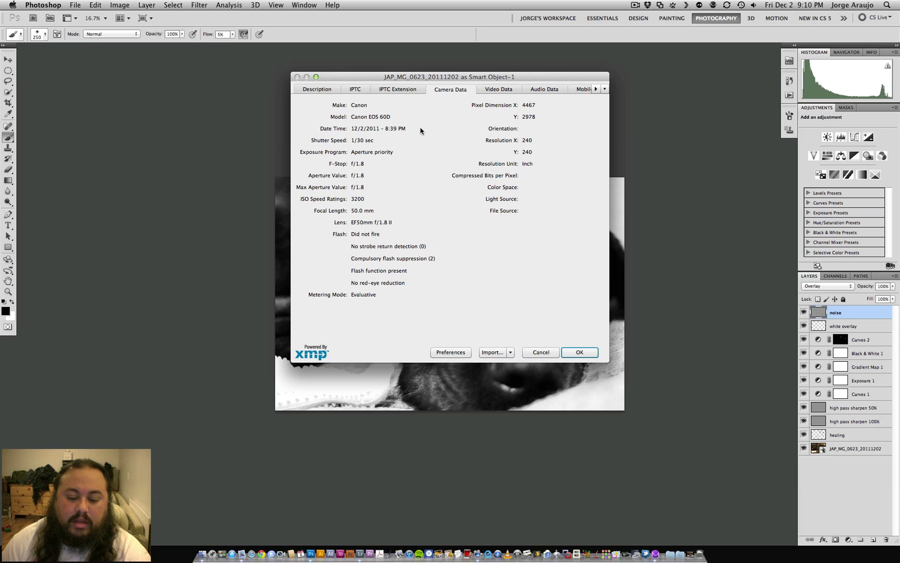
left_click(579, 352)
Step: Examine the finished black-and-white photo at several magnifications, from thumbnail size up to a full view of the dog
key("super+plus")
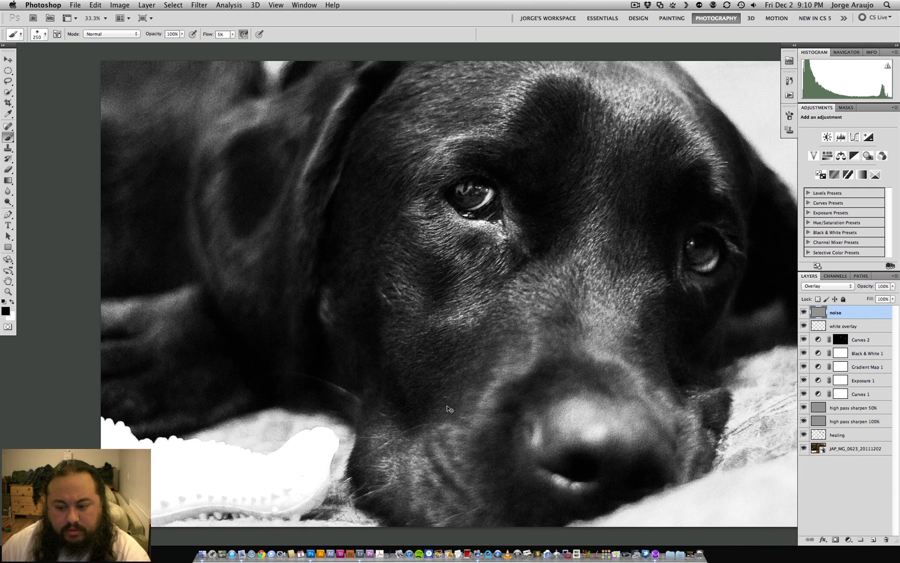
key("super+minus")
key("super+minus")
key("super+minus")
key("super+minus")
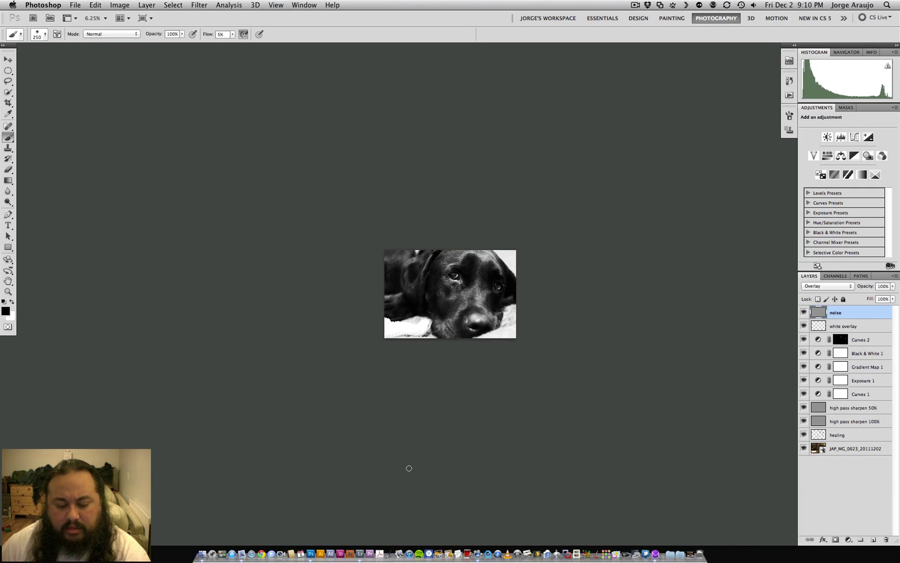
key("super+plus")
key("super+plus")
key("super+plus")
key("super+plus")
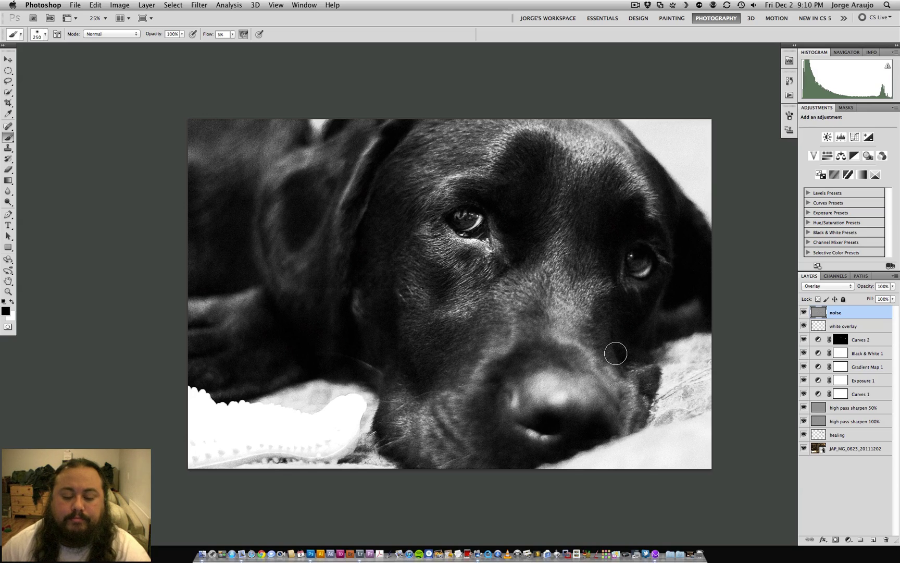
left_click(636, 5)
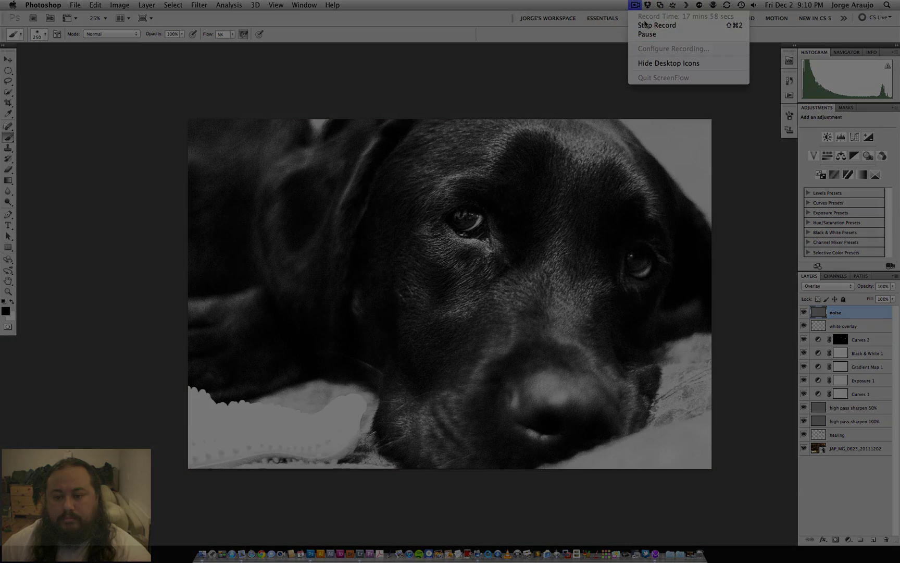